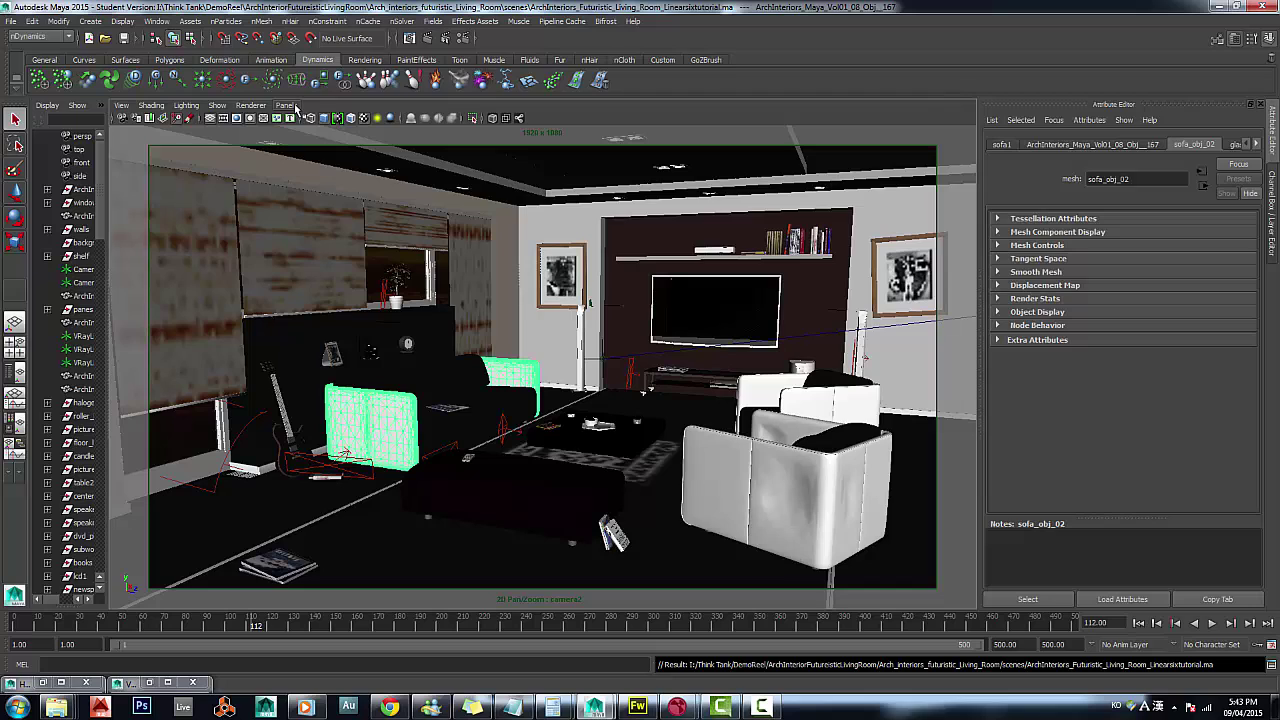
Step: Switch the viewport to the persp camera and look over the room, selecting the front armchair
click(294, 106)
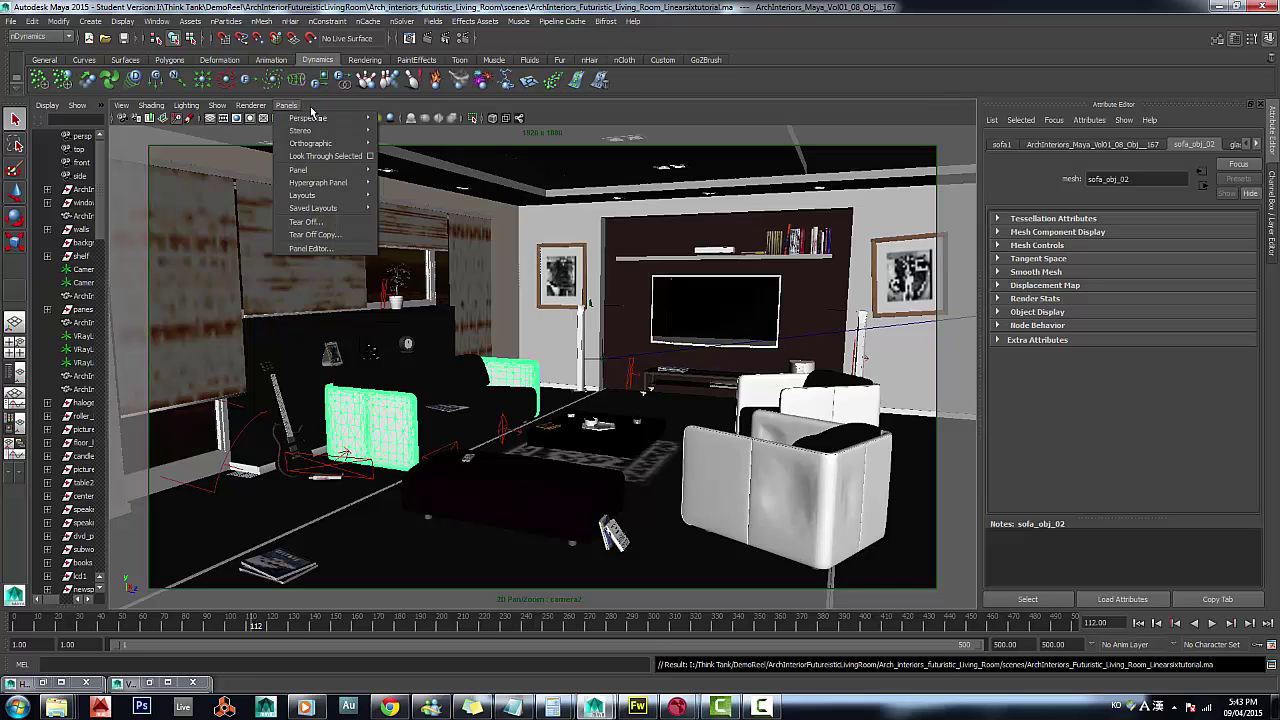
mouse_move(332, 119)
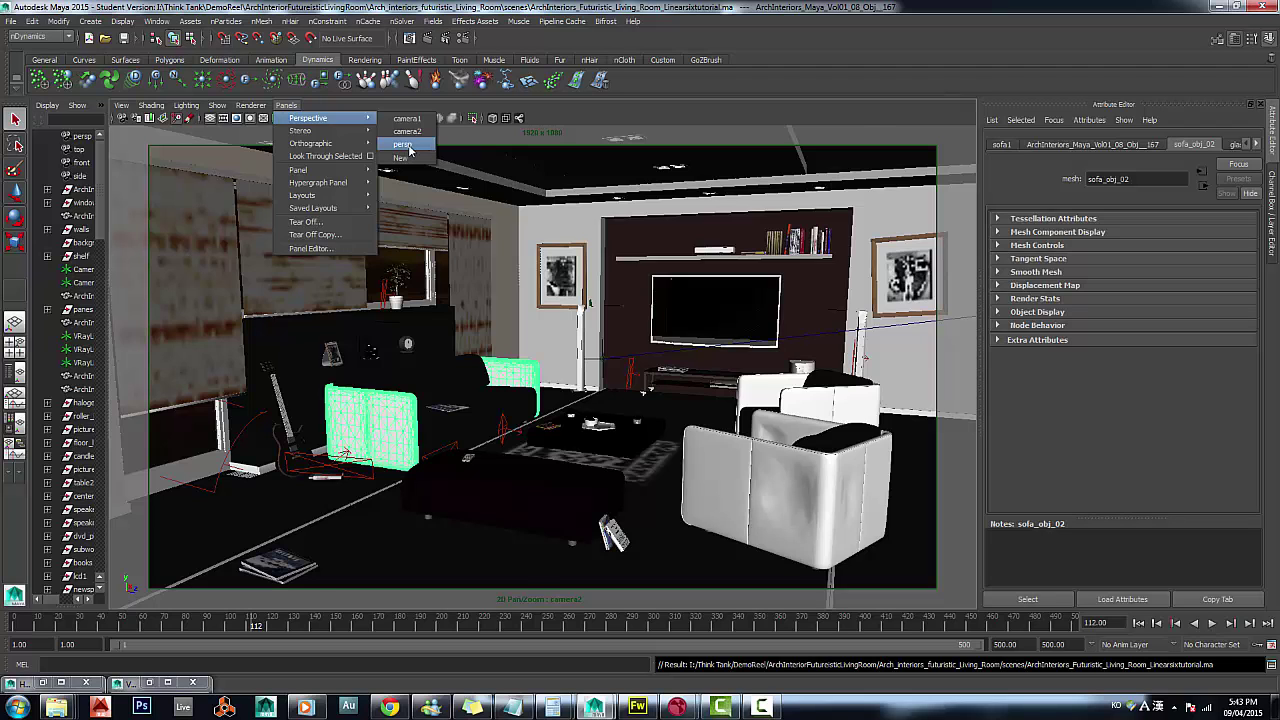
click(403, 145)
alt+drag(688, 376, 734, 437)
click(600, 384)
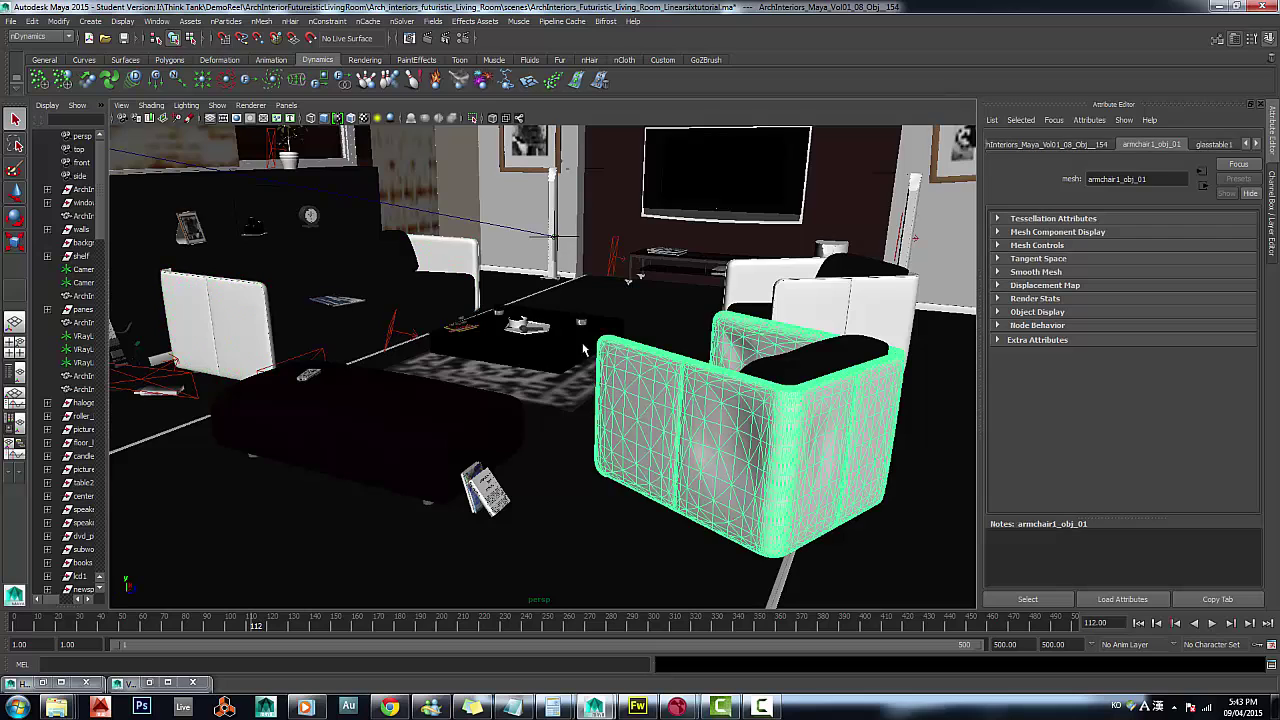
alt+drag(585, 350, 580, 368)
alt+drag(440, 418, 230, 343)
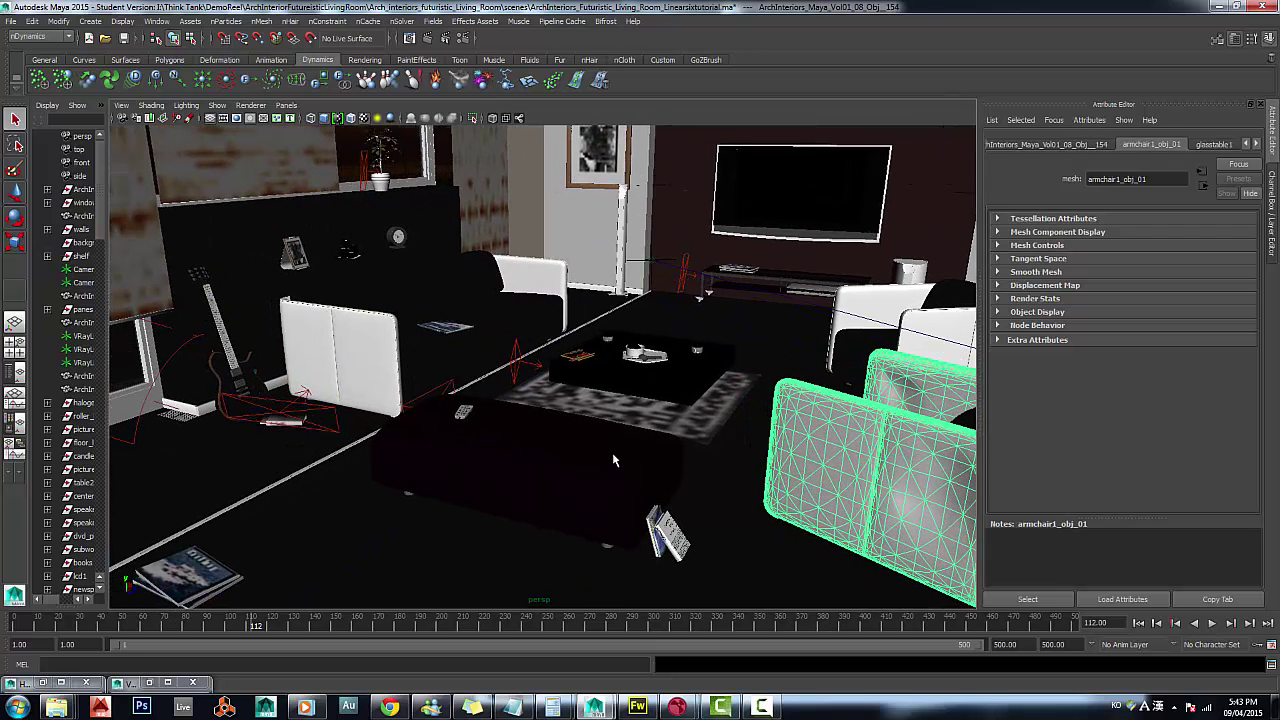
Step: Select the sofa's seat mesh and inspect it from around the seating area
click(510, 318)
click(519, 319)
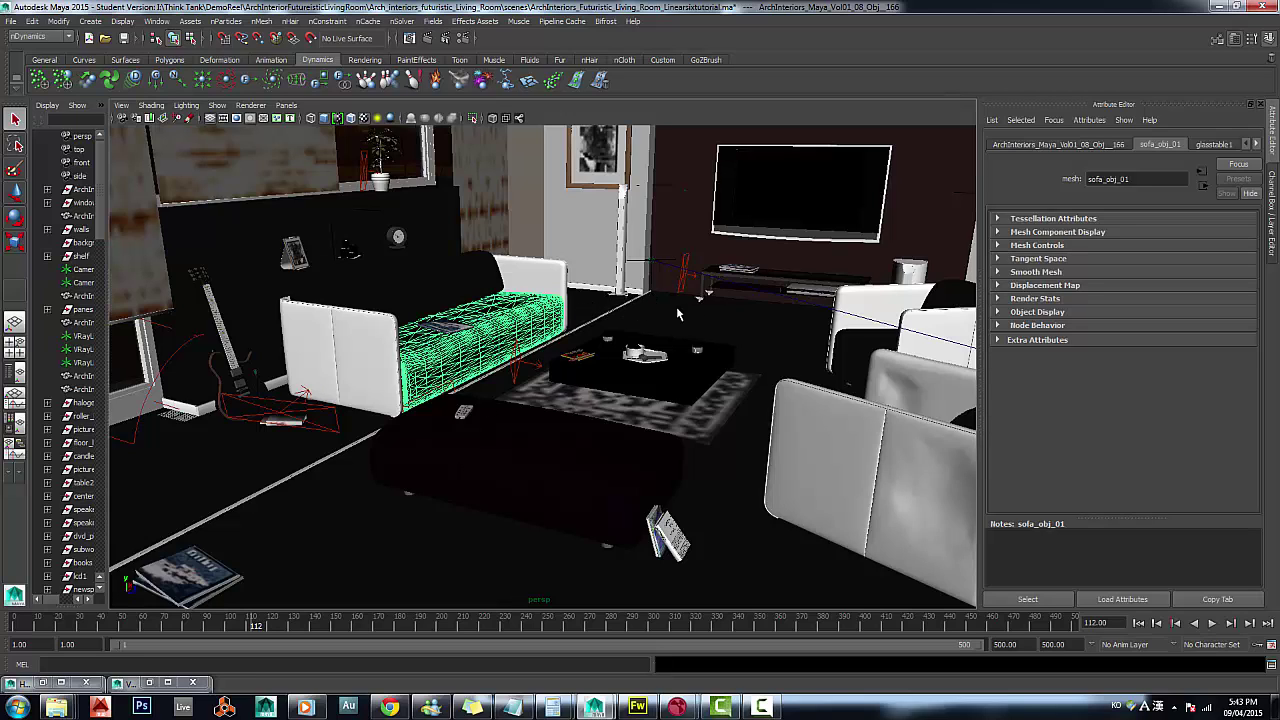
alt+drag(677, 314, 657, 314)
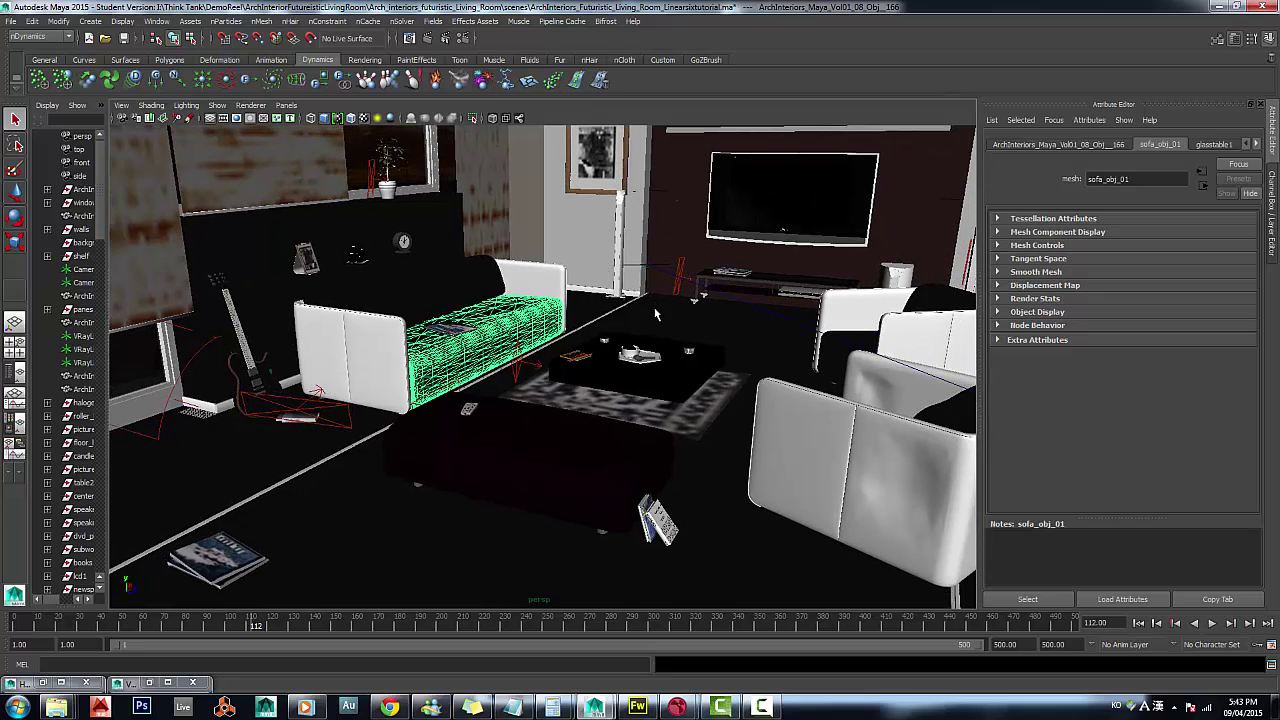
alt+drag(662, 313, 656, 300)
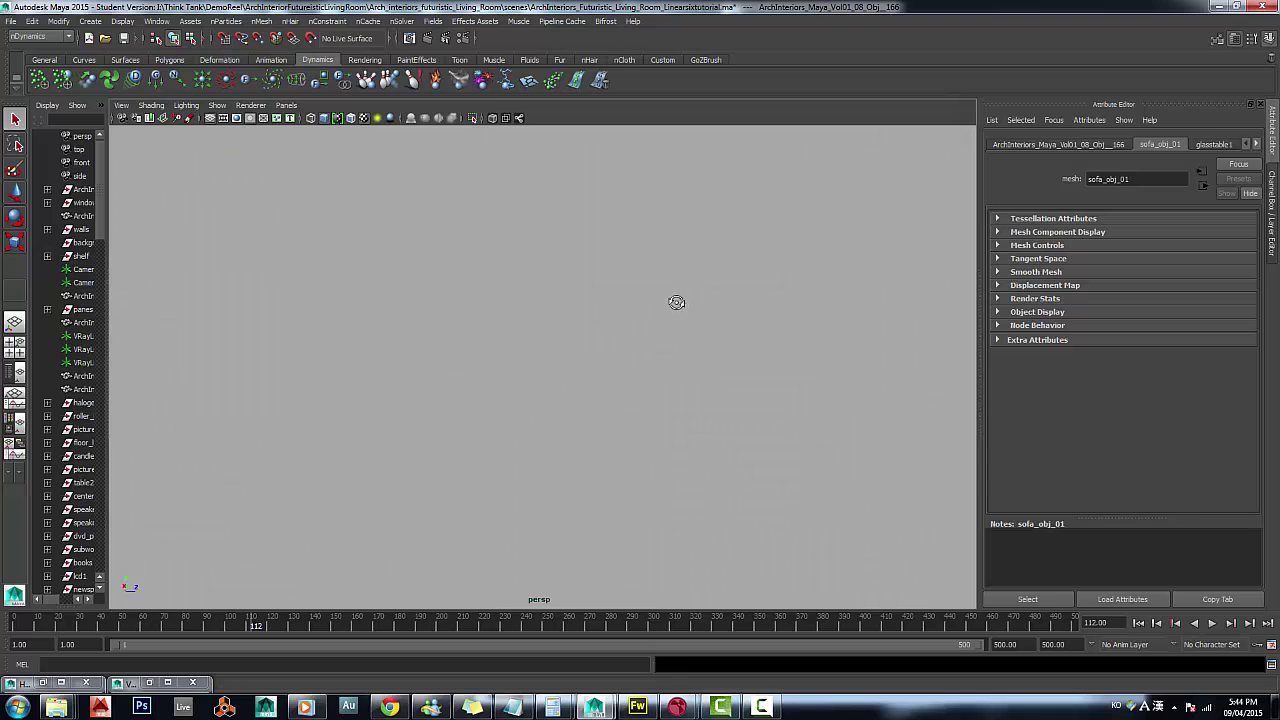
alt+middle_drag(726, 306, 651, 300)
alt+drag(651, 300, 597, 312)
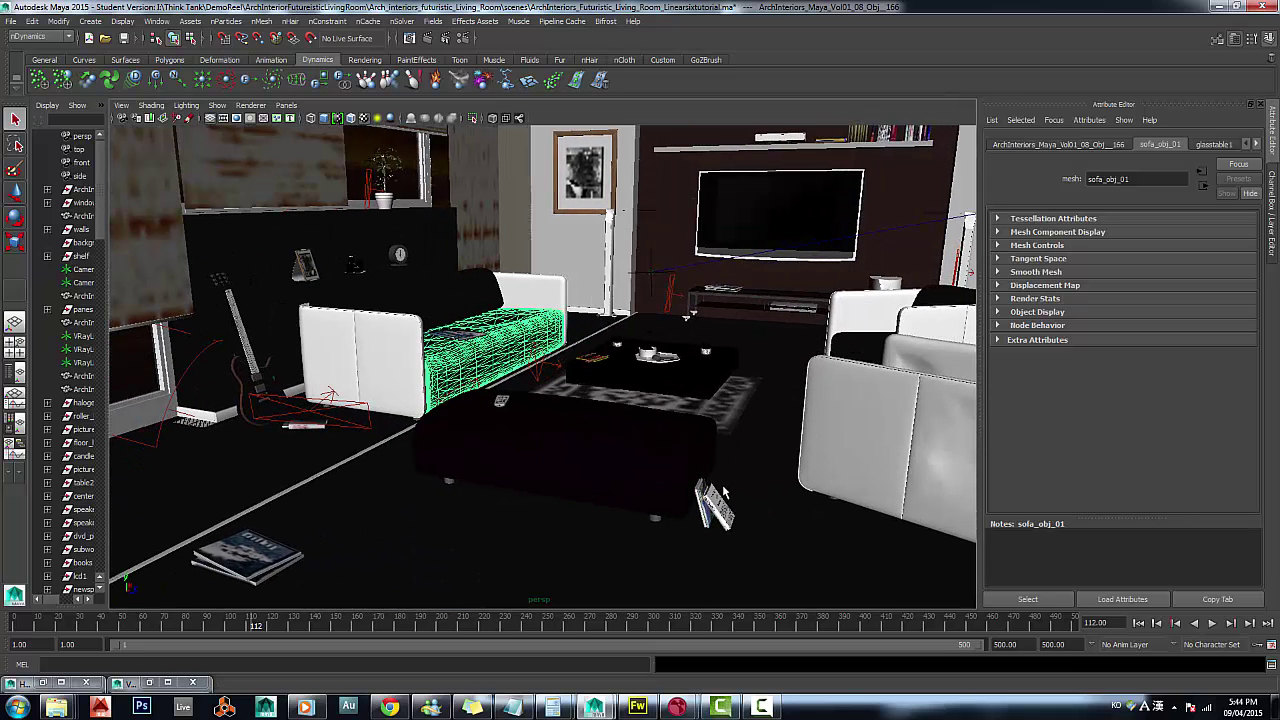
Step: Select the pouf, the sofa's side panels and the front armchair in turn to inspect the leather furniture
click(670, 427)
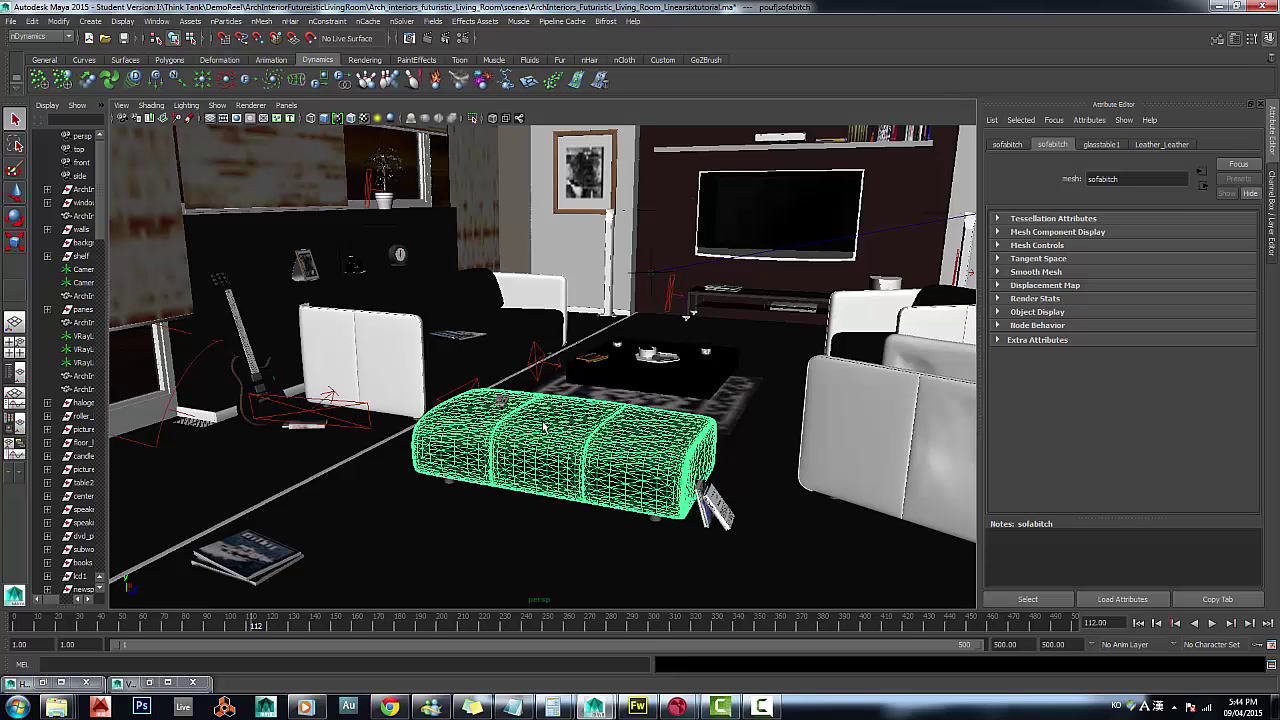
click(369, 361)
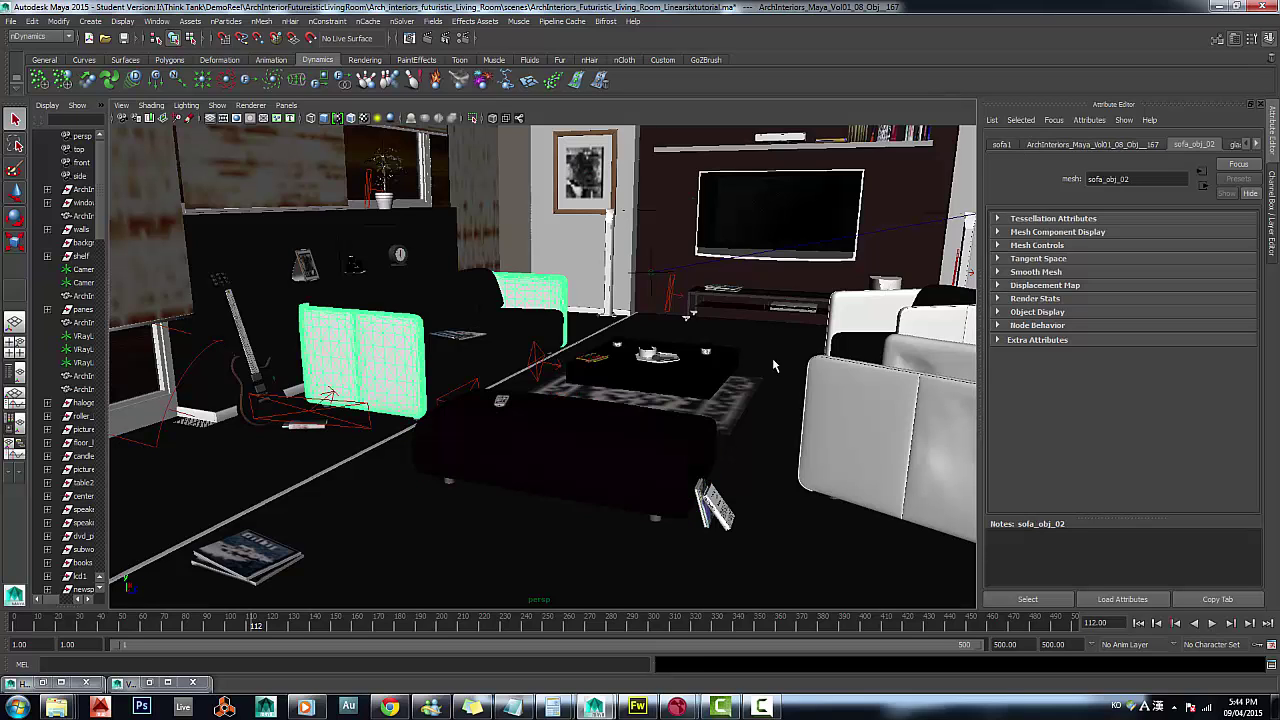
click(897, 465)
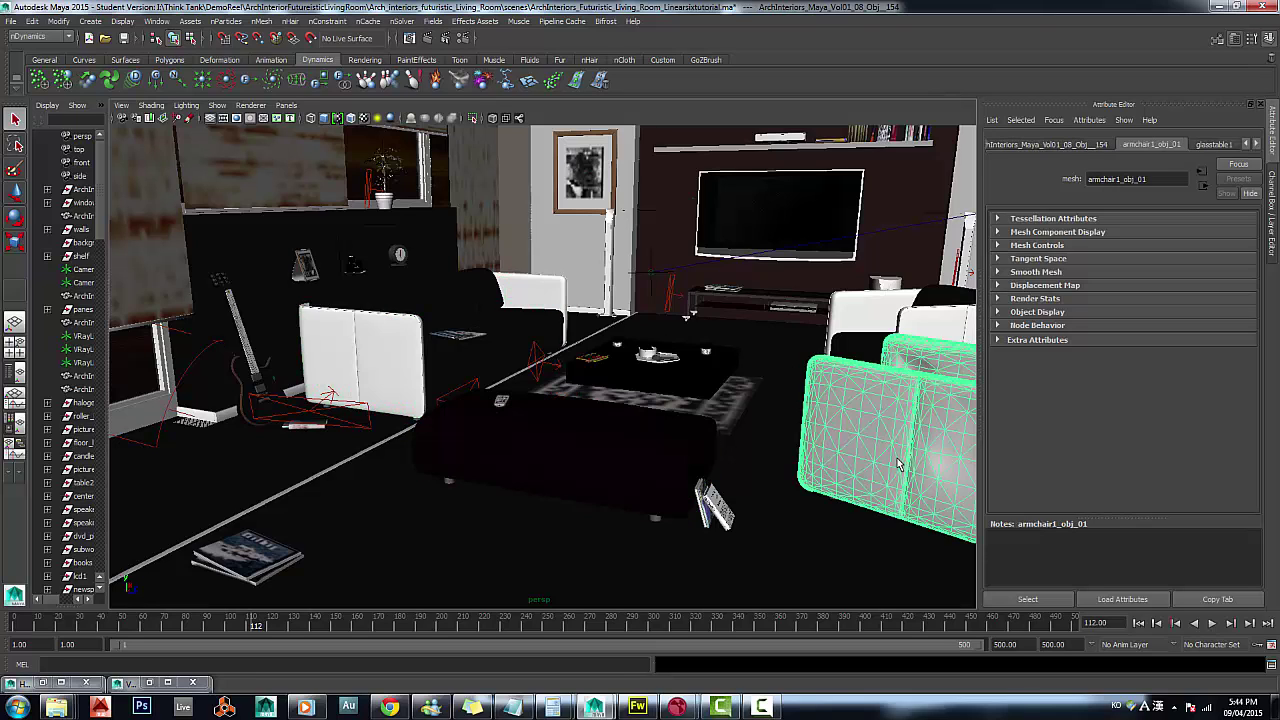
click(586, 458)
scroll(542, 440, up, 2)
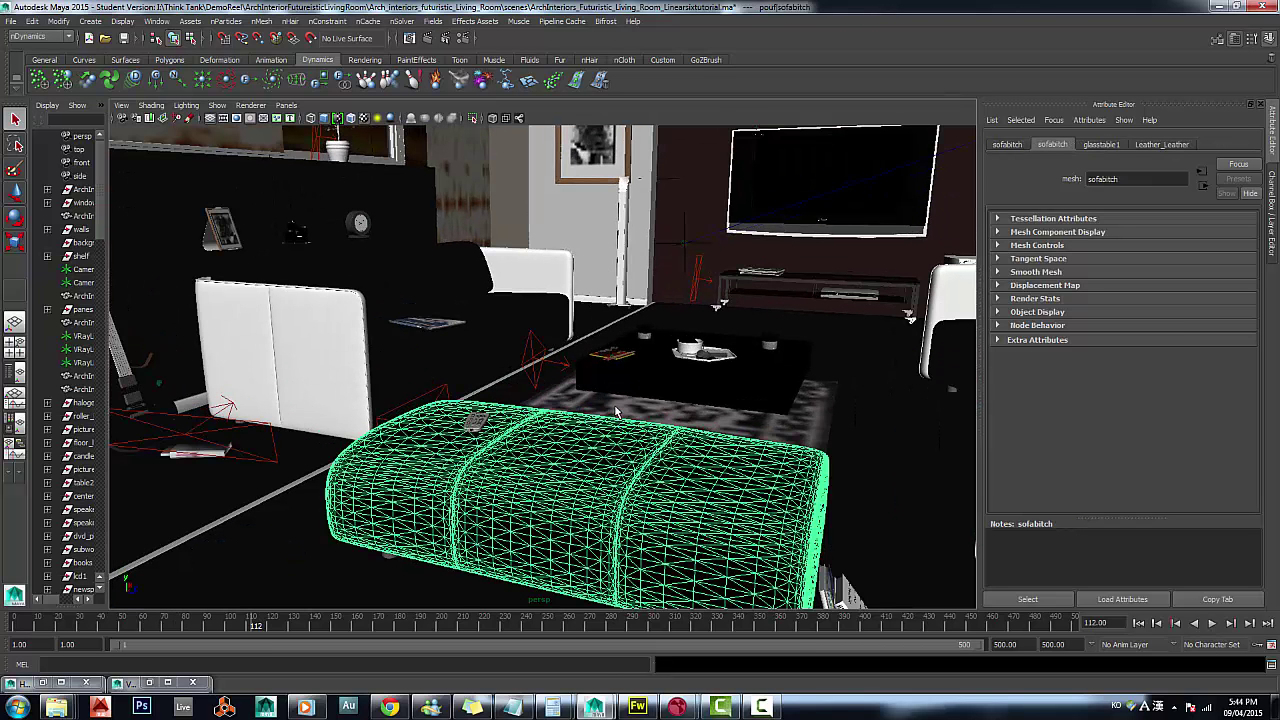
scroll(616, 410, down, 3)
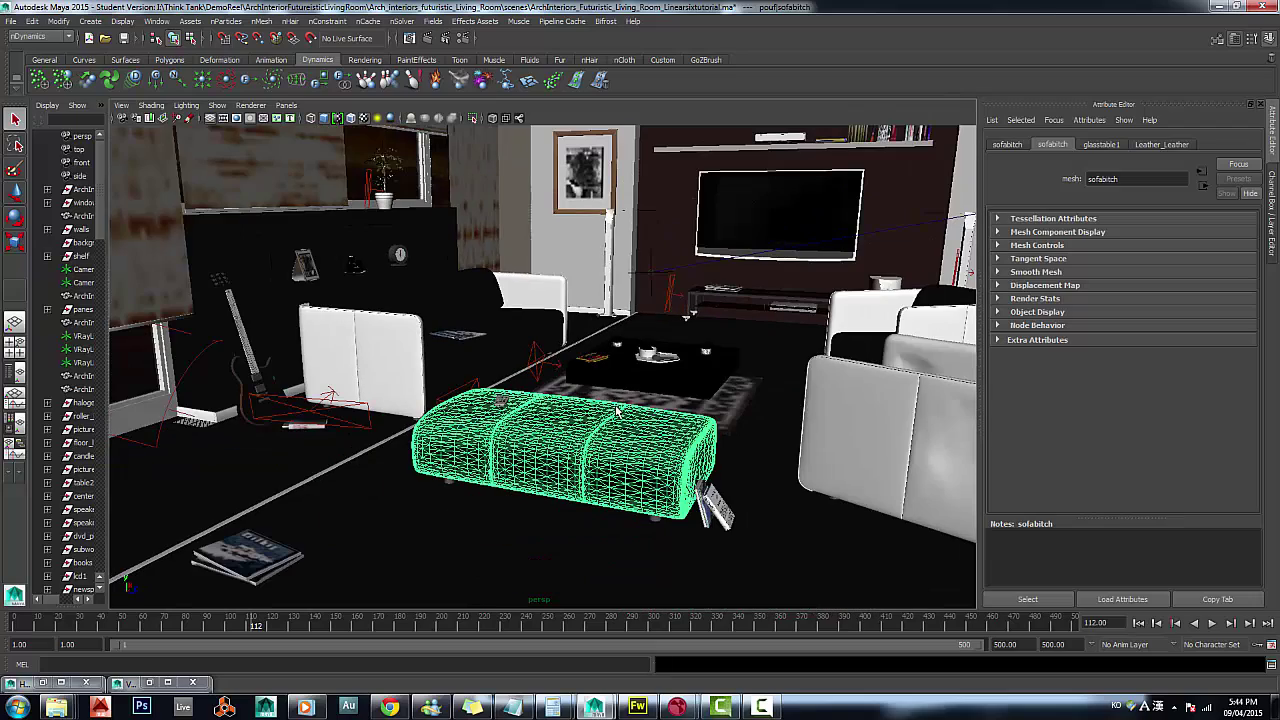
click(395, 362)
click(467, 415)
Step: View the room from outside, selecting the outer wall block and the sunset background plane to inspect the surroundings
scroll(640, 318, up, 6)
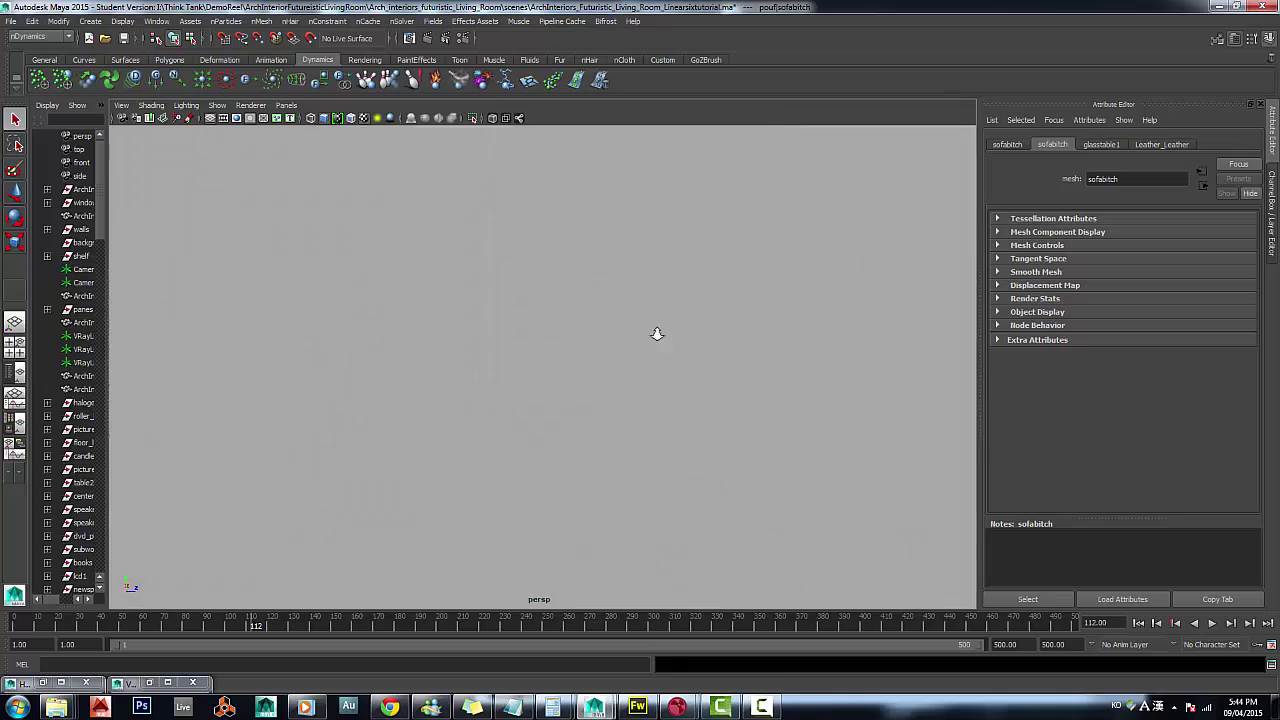
scroll(657, 333, down, 5)
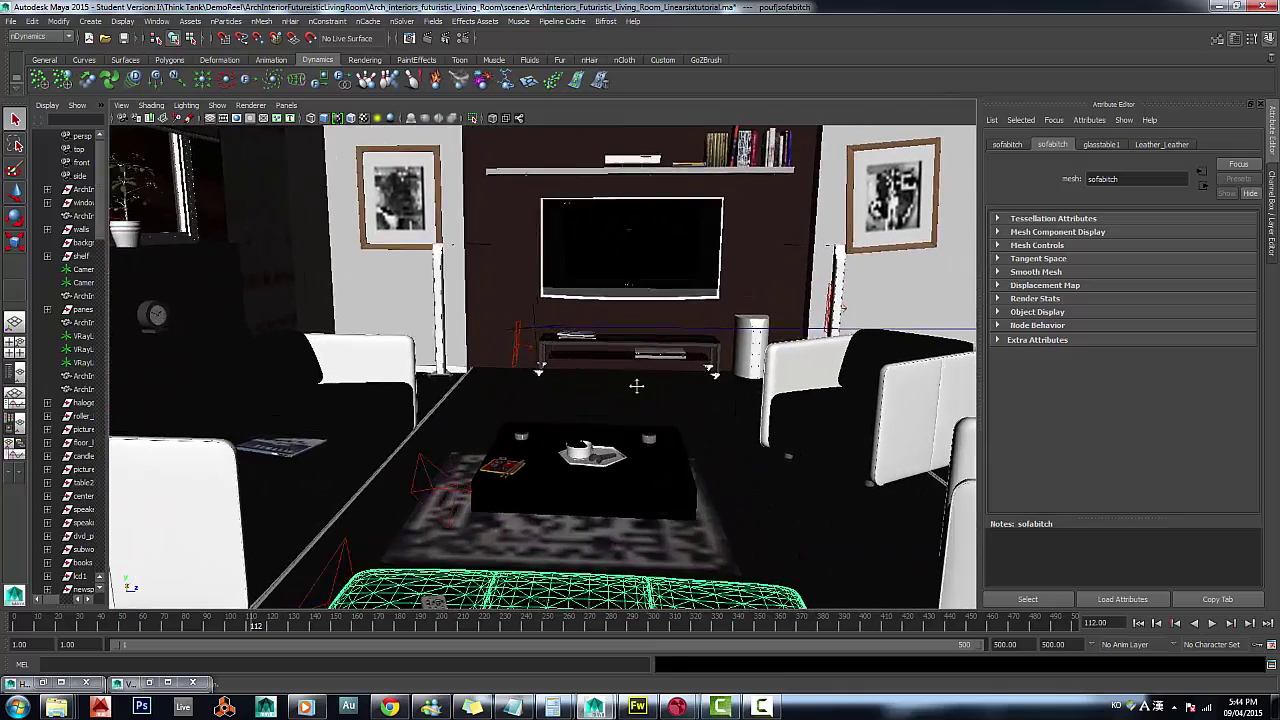
scroll(636, 385, down, 8)
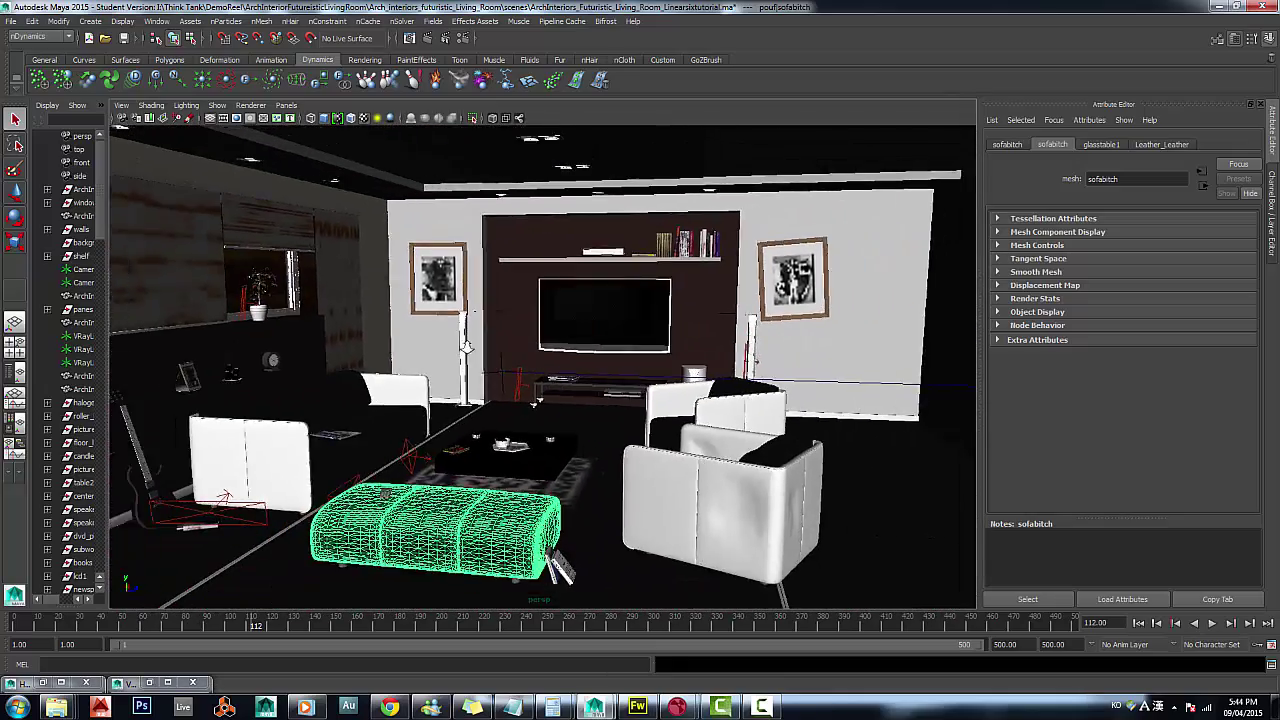
scroll(537, 401, up, 5)
scroll(374, 354, down, 6)
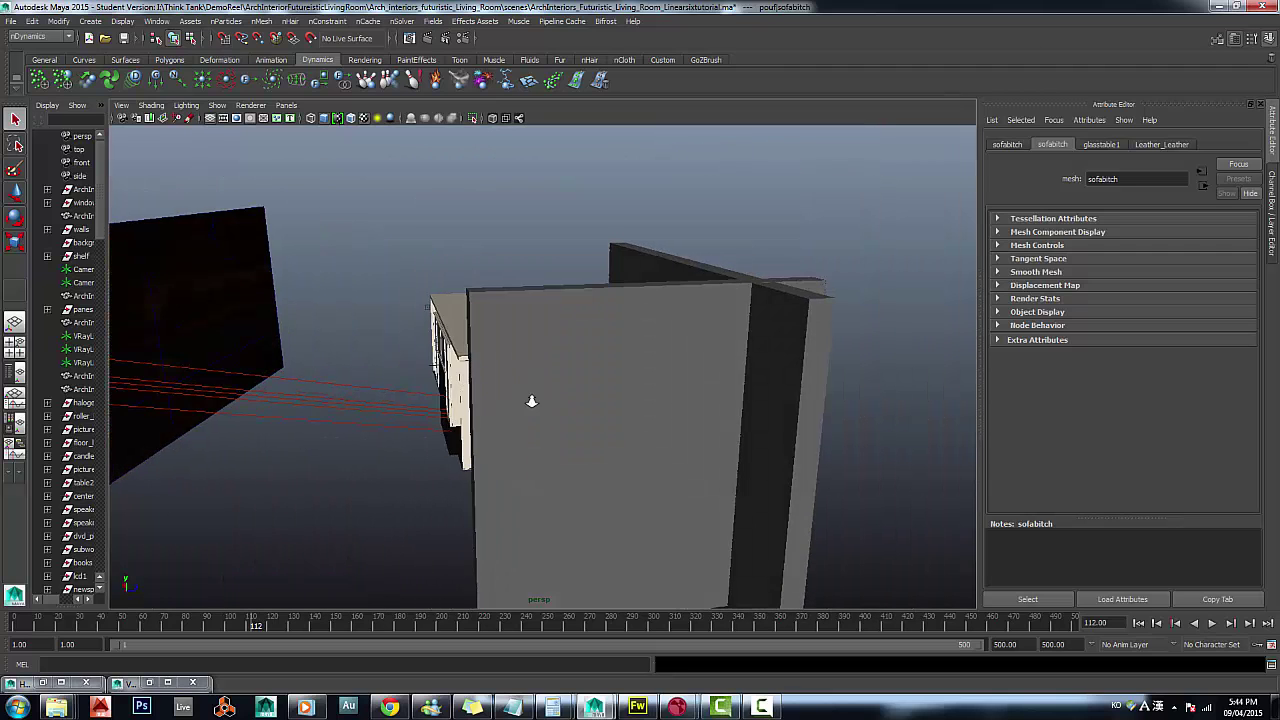
alt+drag(531, 401, 546, 431)
click(698, 428)
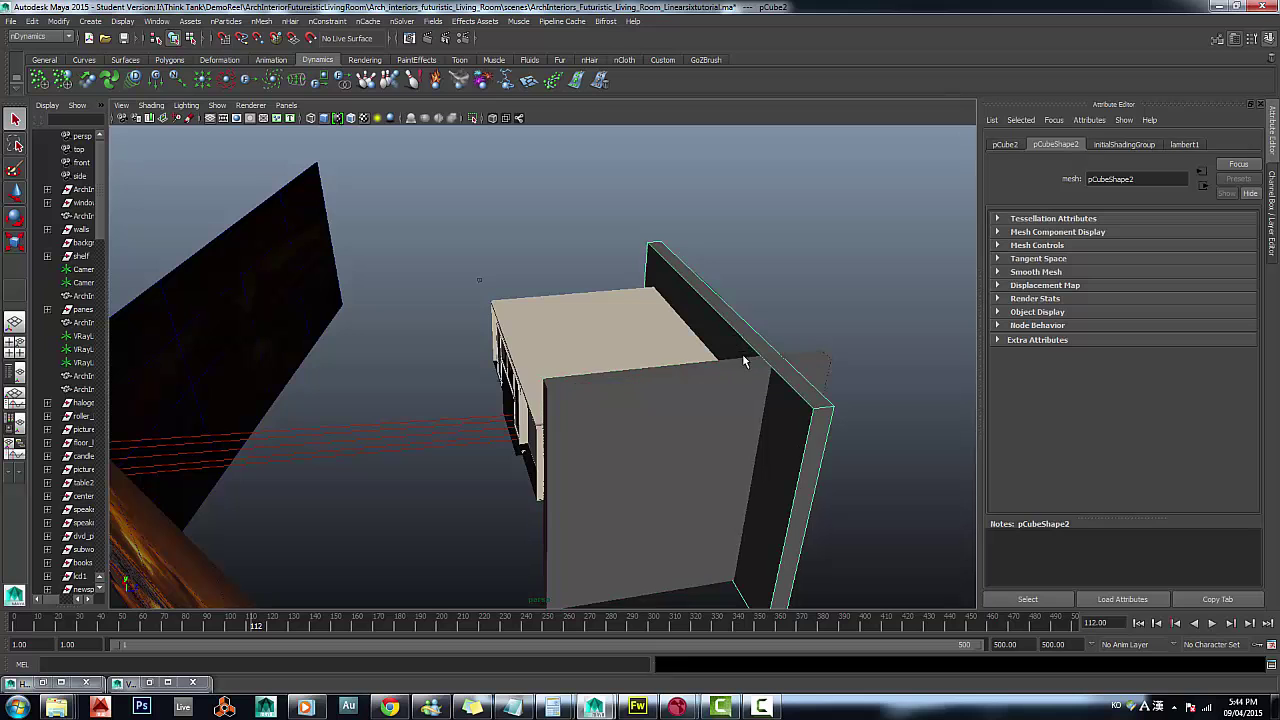
alt+drag(414, 503, 373, 327)
click(380, 400)
alt+drag(380, 400, 365, 431)
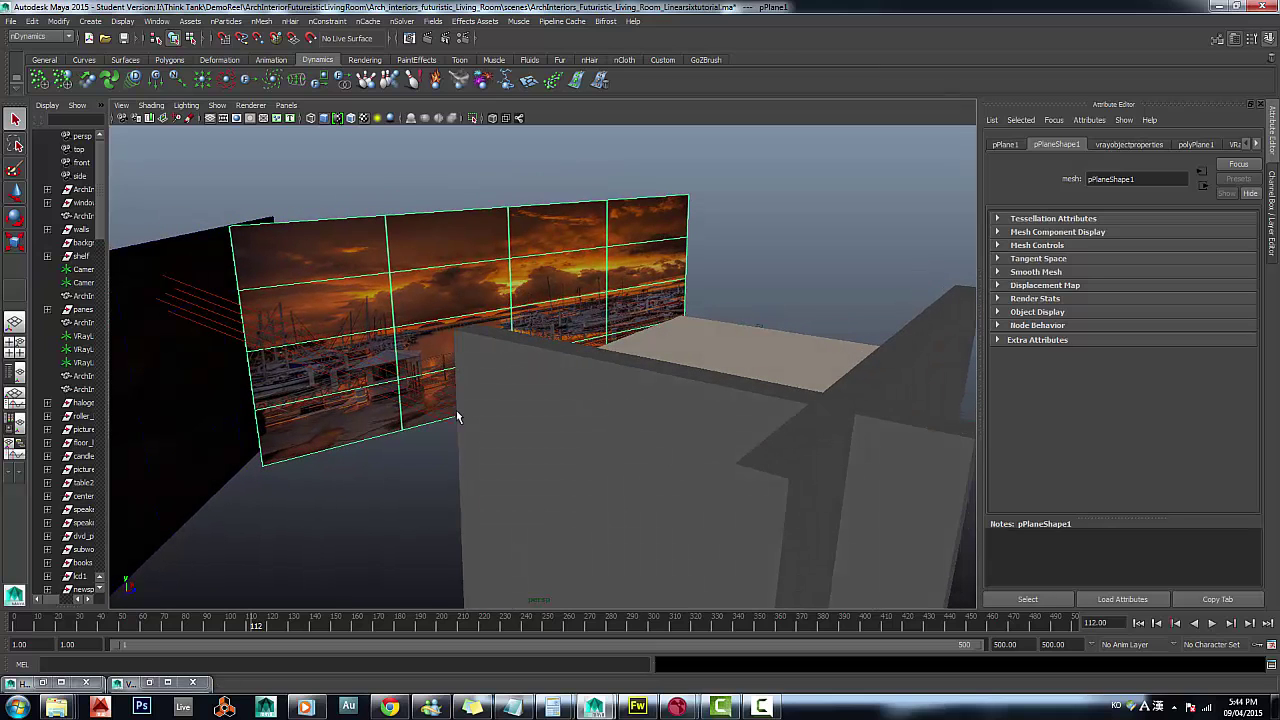
Step: Select the V-Ray sun outside the room and examine its parameters
alt+drag(437, 443, 451, 421)
click(518, 487)
click(518, 497)
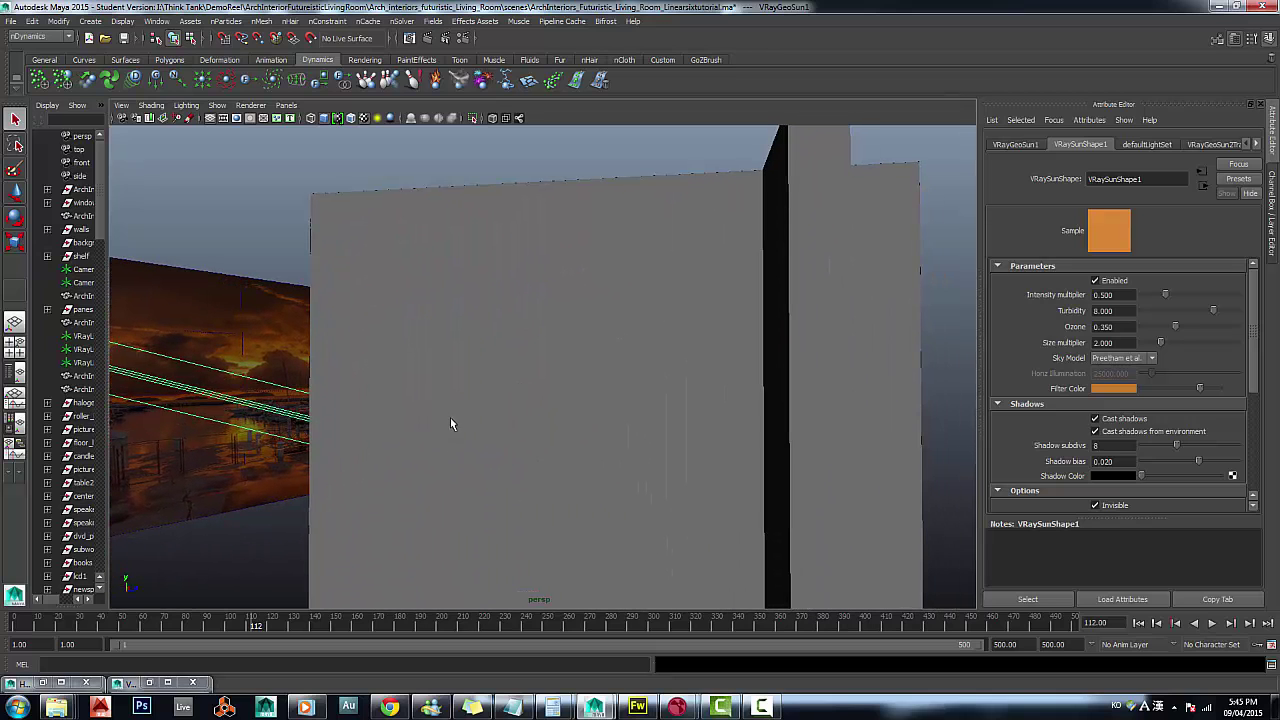
alt+right_drag(451, 420, 773, 444)
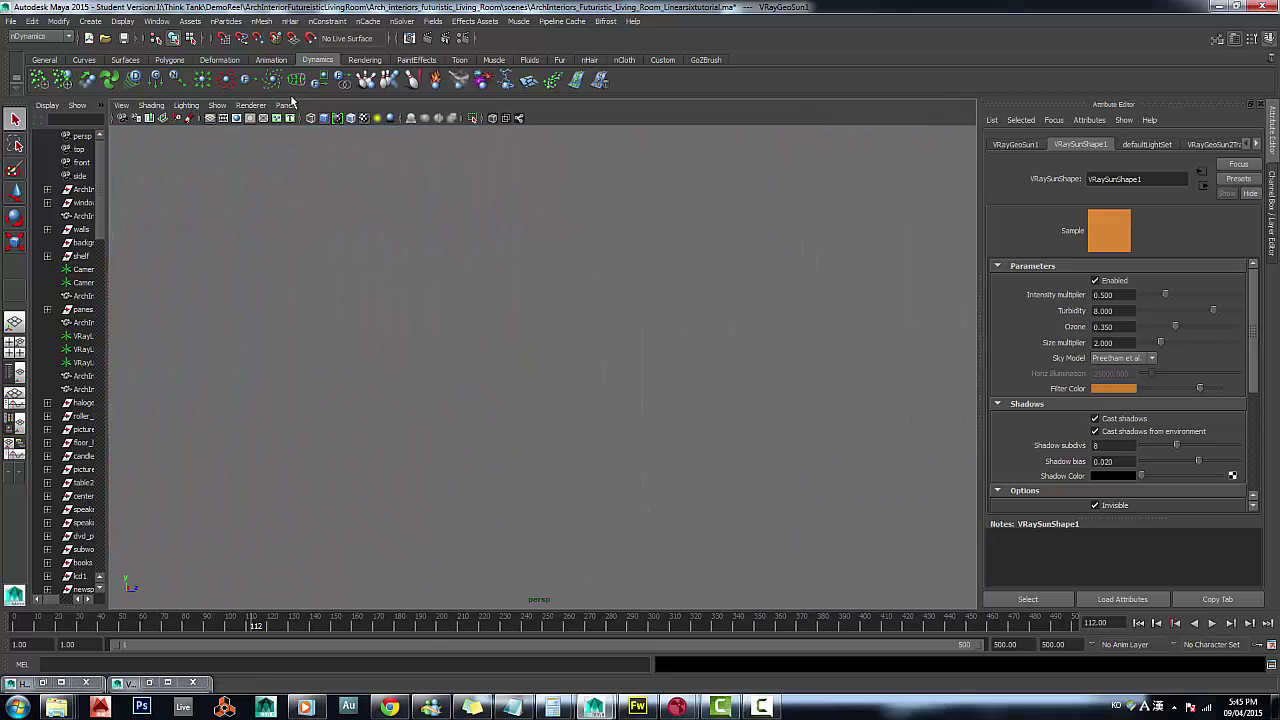
Step: Switch the viewport back to camera2, render the frame with V-Ray, and minimize the frame buffer
click(286, 105)
mouse_move(330, 118)
click(407, 131)
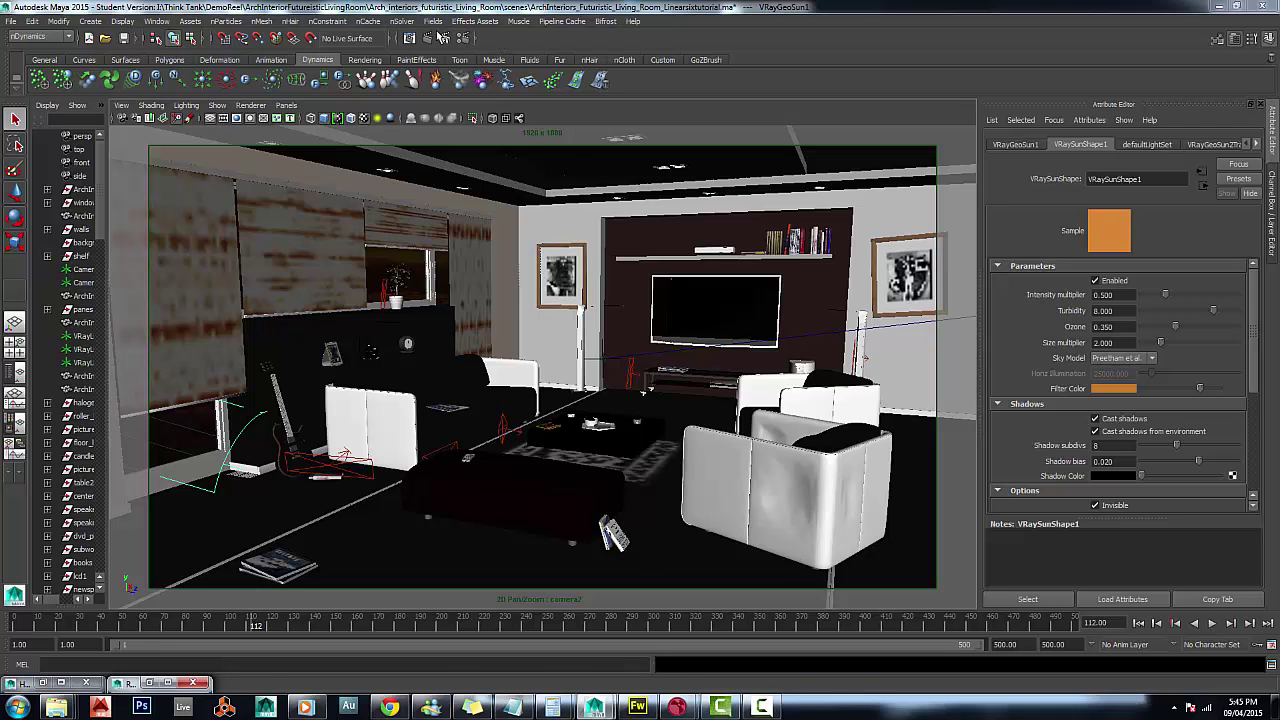
click(429, 39)
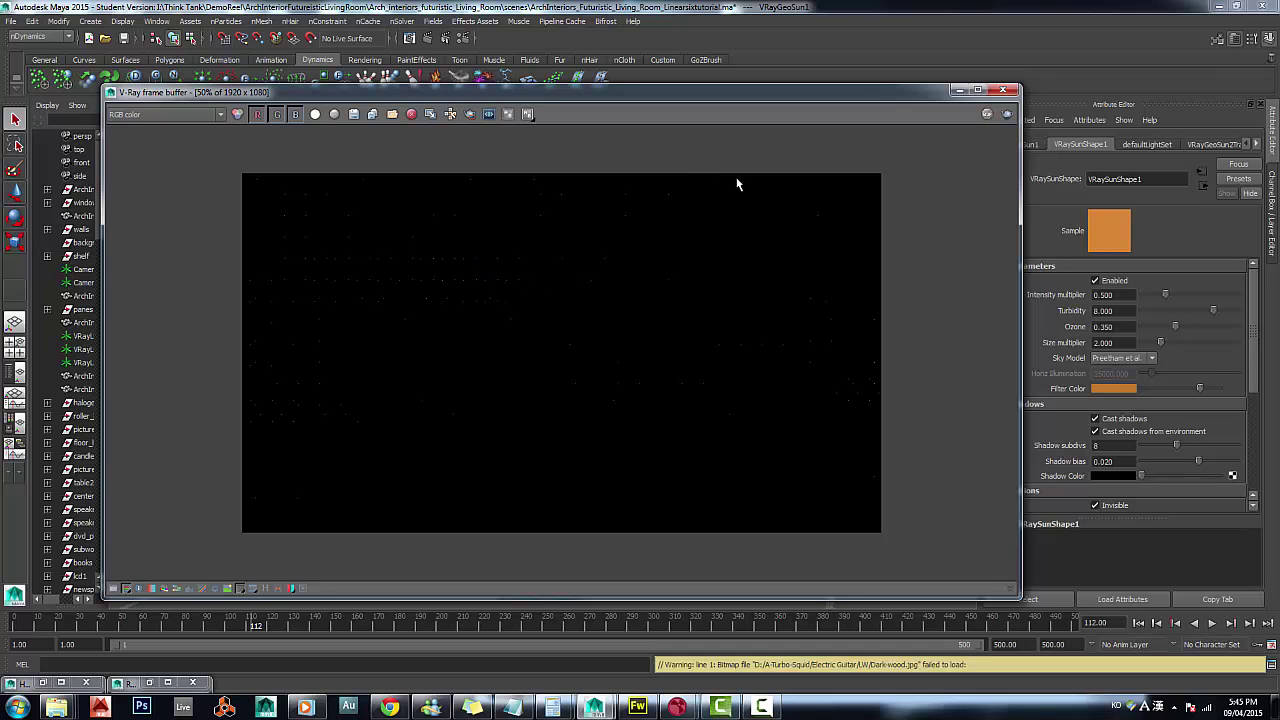
click(960, 90)
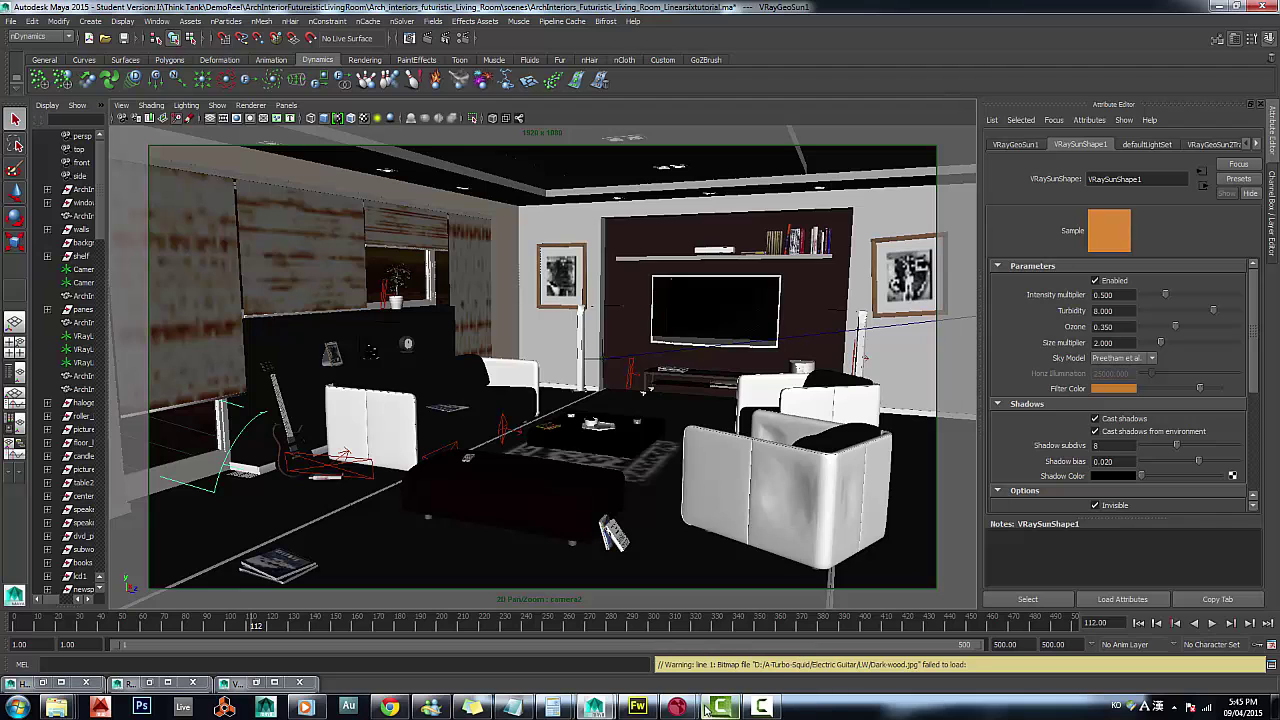
Step: Switch to the sunset composite script in Nuke and examine the composited living room image up close
mouse_move(677, 707)
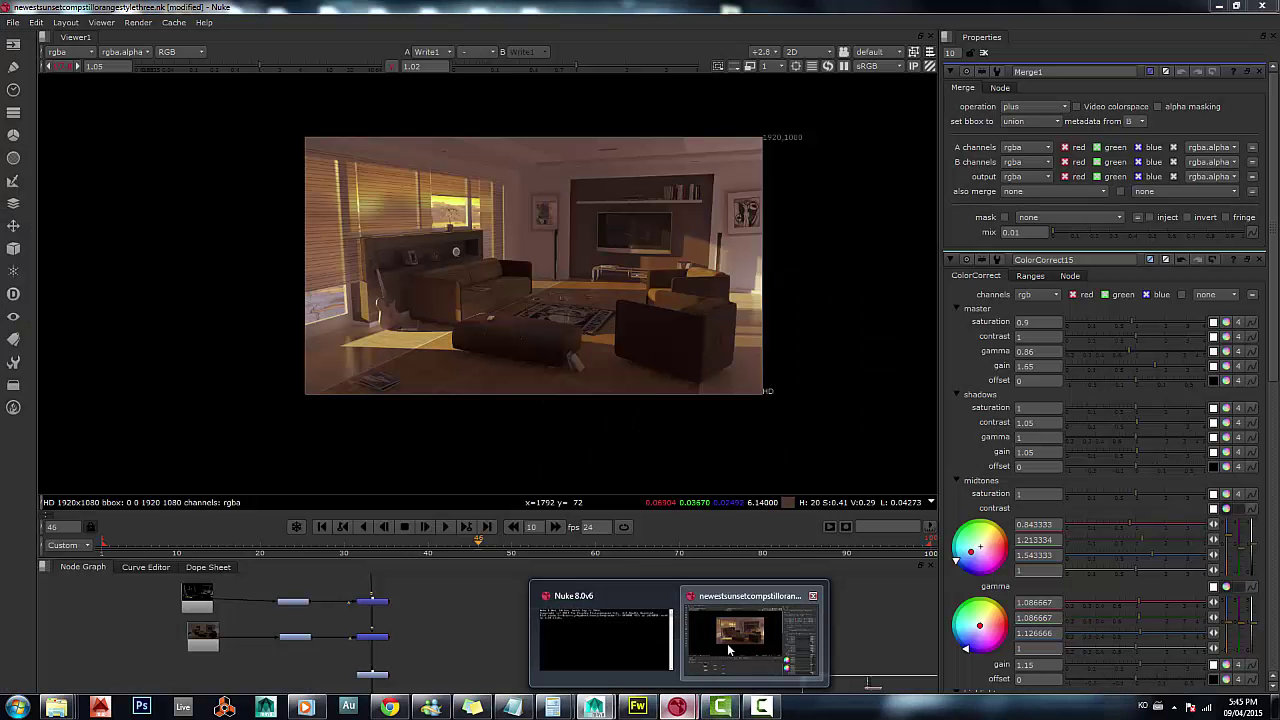
click(752, 628)
scroll(770, 283, up, 3)
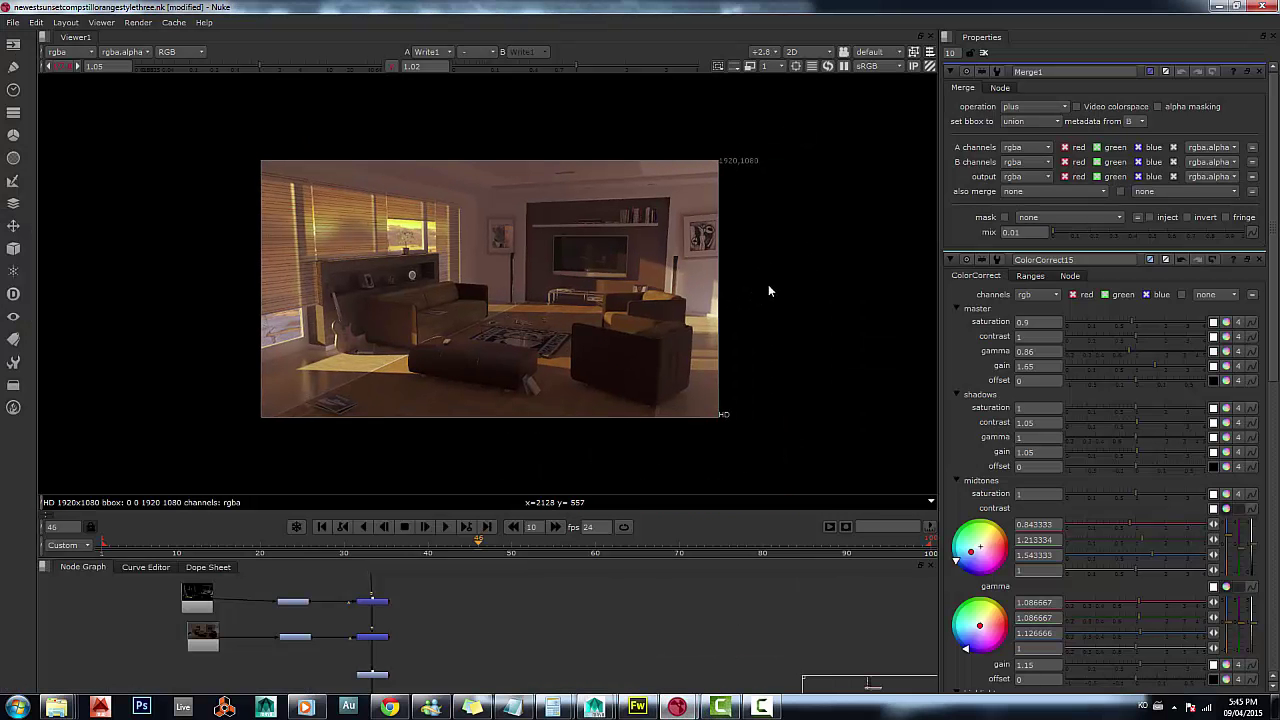
scroll(790, 274, up, 2)
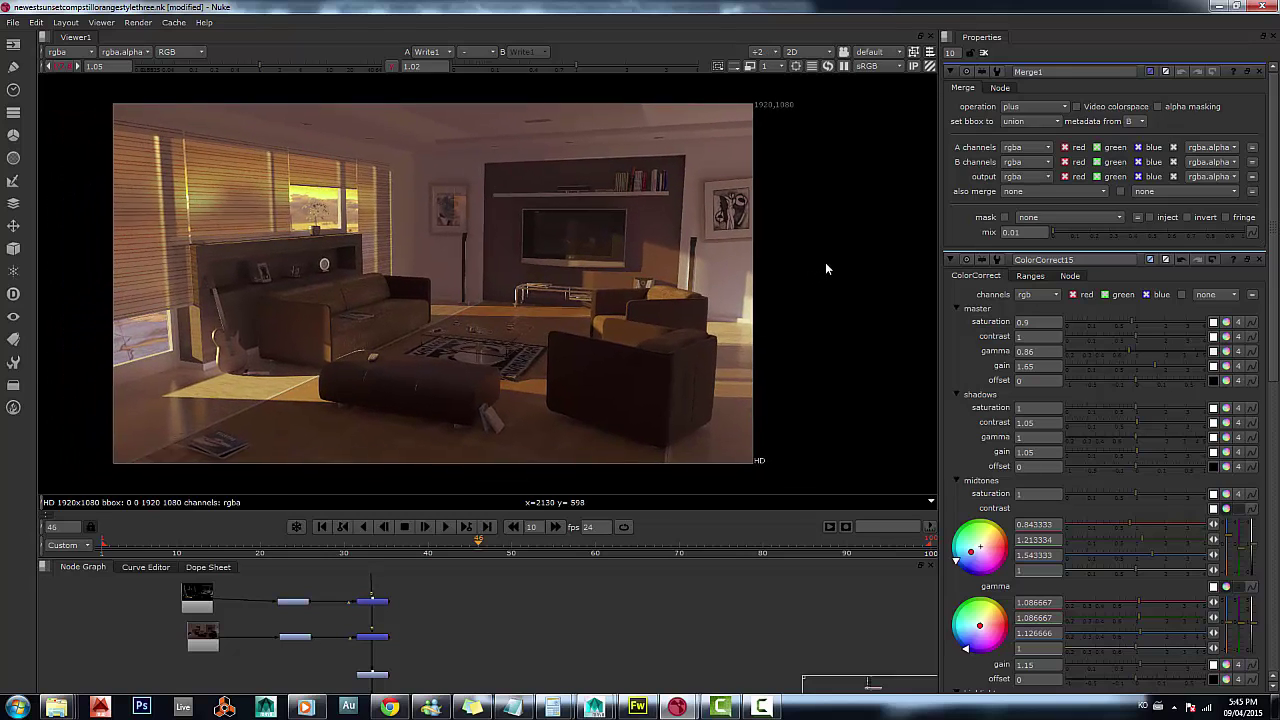
Step: Examine the node tree up to its Read nodes, enlarging the Node Graph, and refit the composite in the viewer
scroll(603, 617, down, 5)
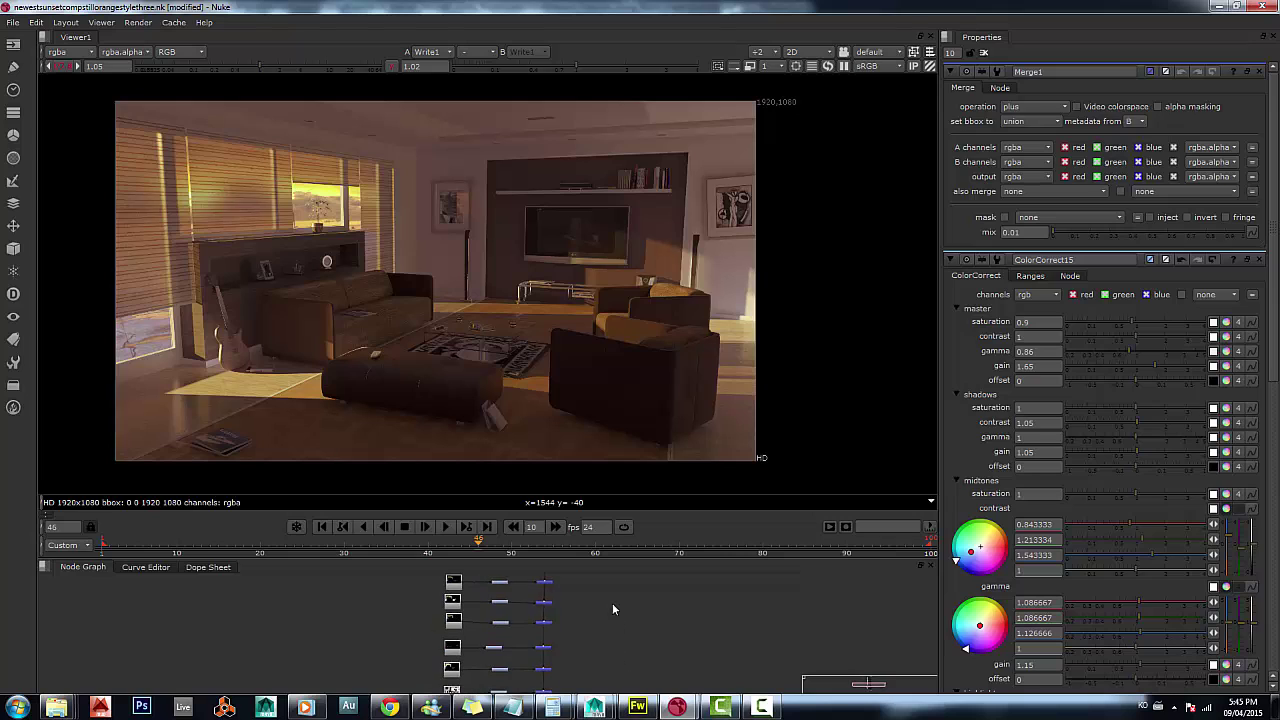
middle_drag(609, 606, 611, 646)
scroll(603, 632, up, 4)
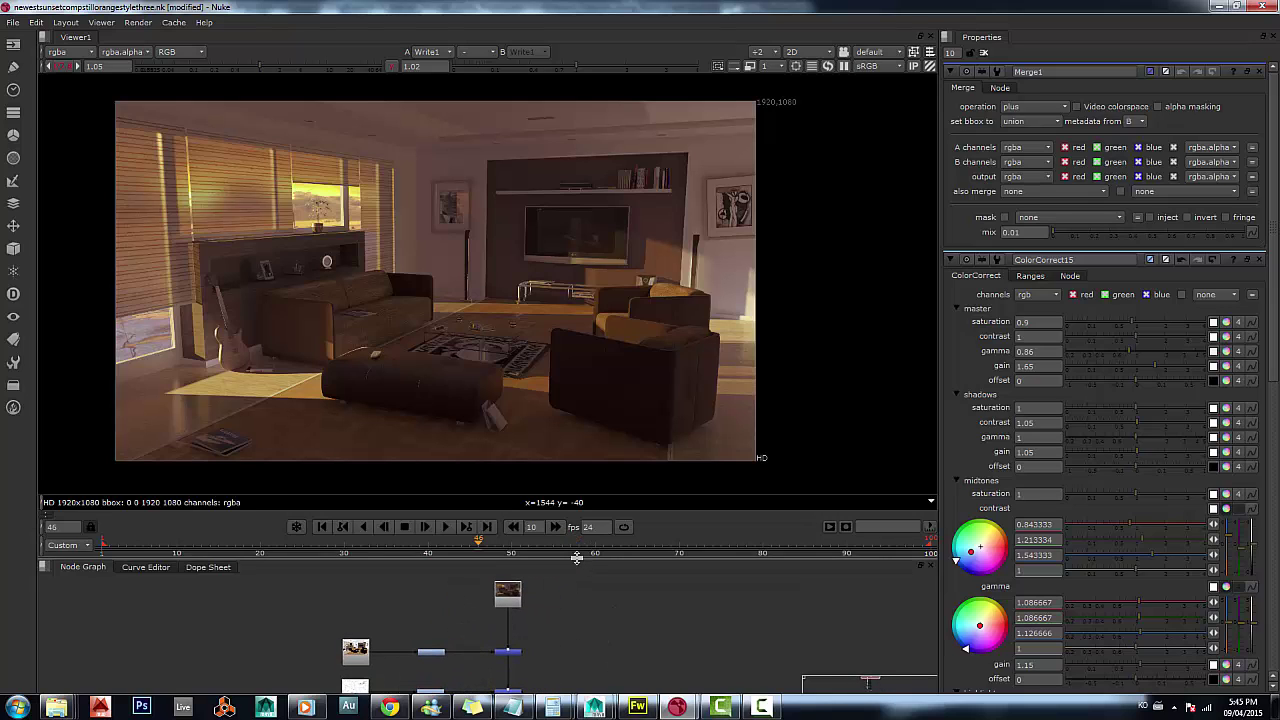
drag(574, 561, 580, 521)
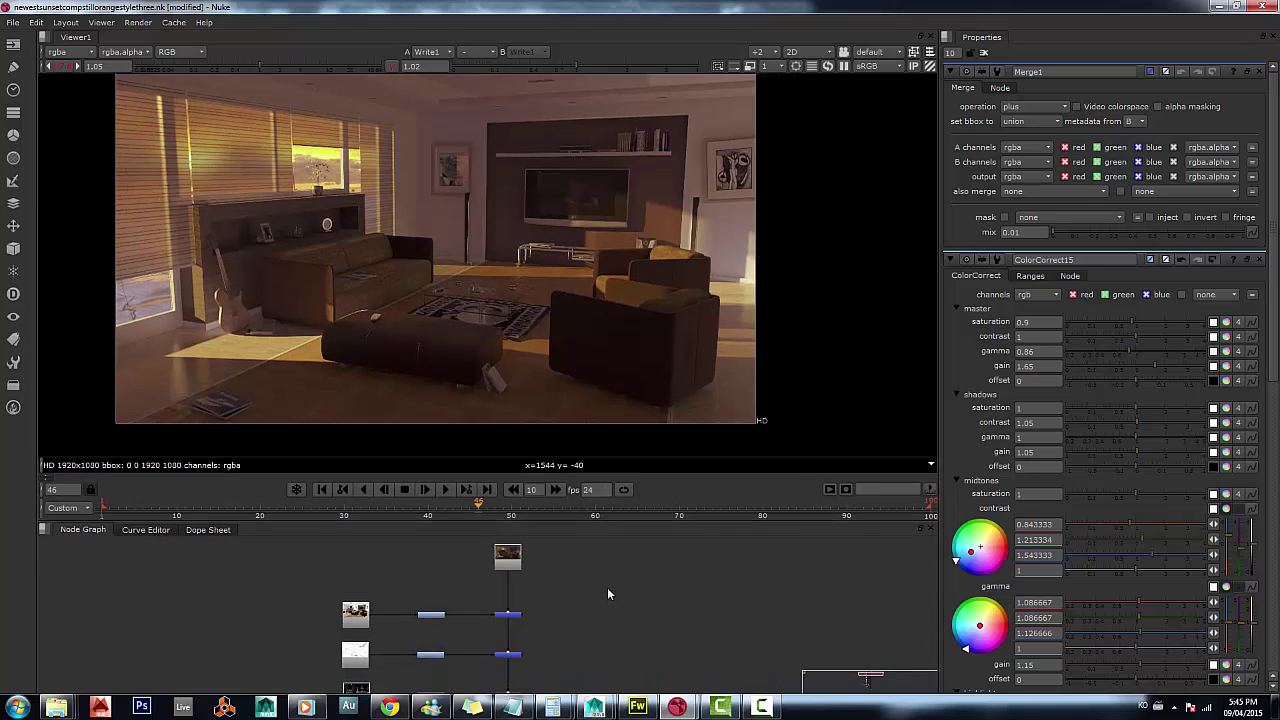
scroll(620, 595, up, 4)
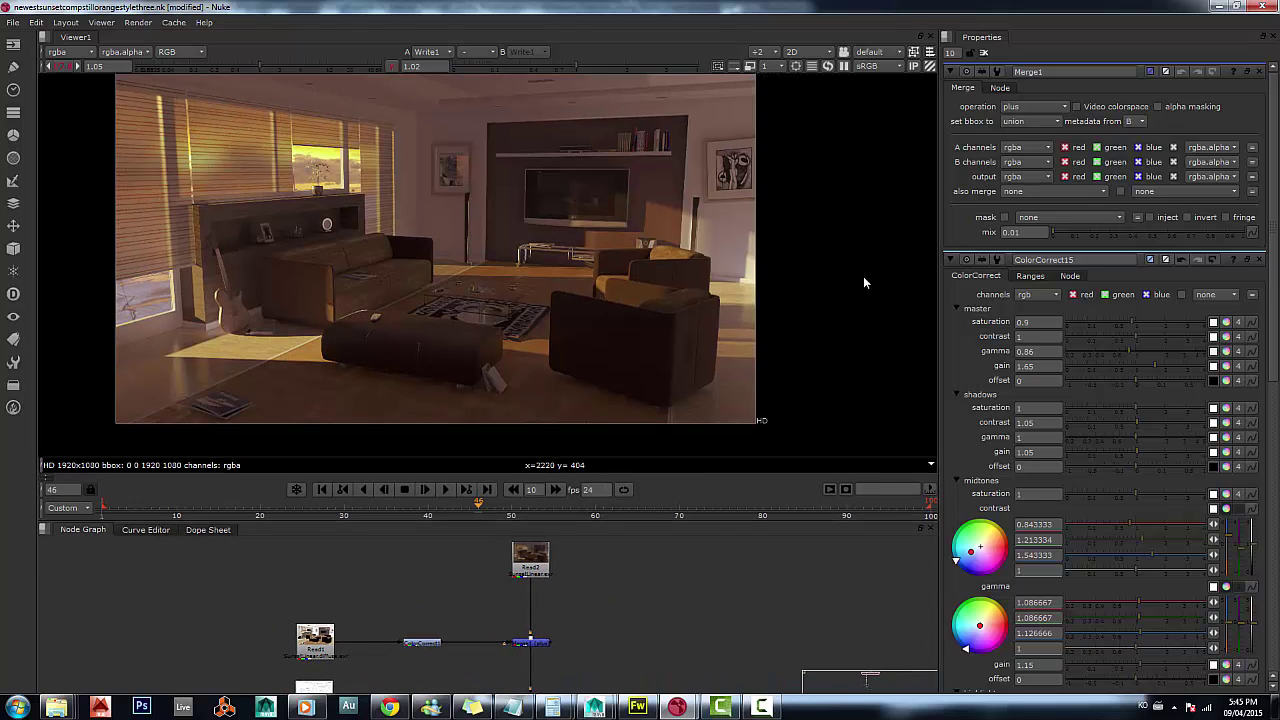
key(f)
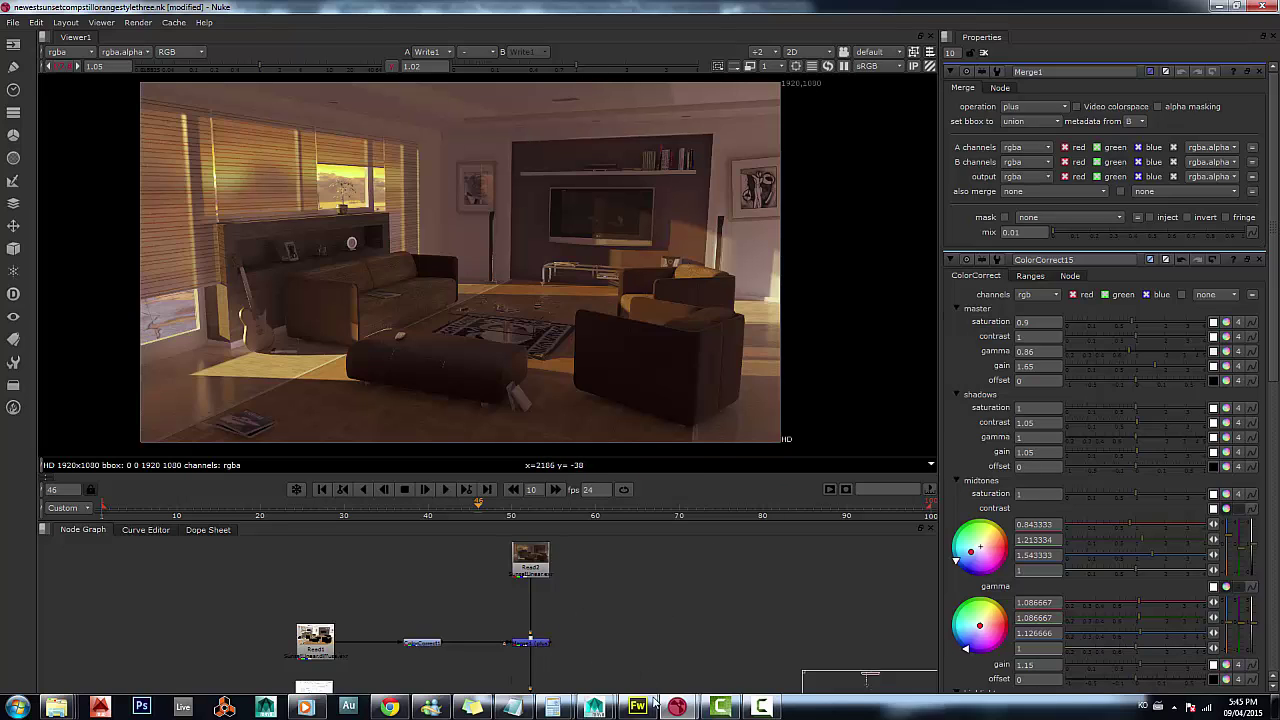
Step: Return to the living room scene in Maya, restore the V-Ray frame buffer and reposition its window
mouse_move(594, 707)
click(668, 630)
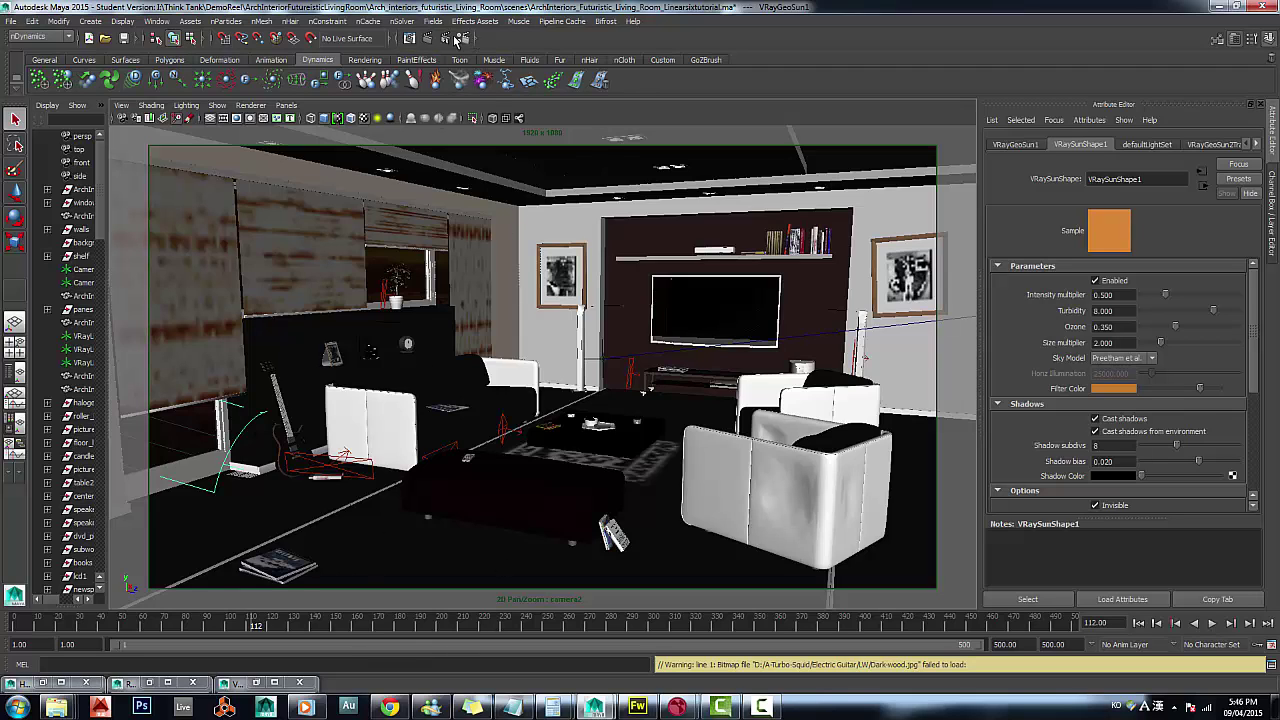
click(274, 682)
click(1237, 6)
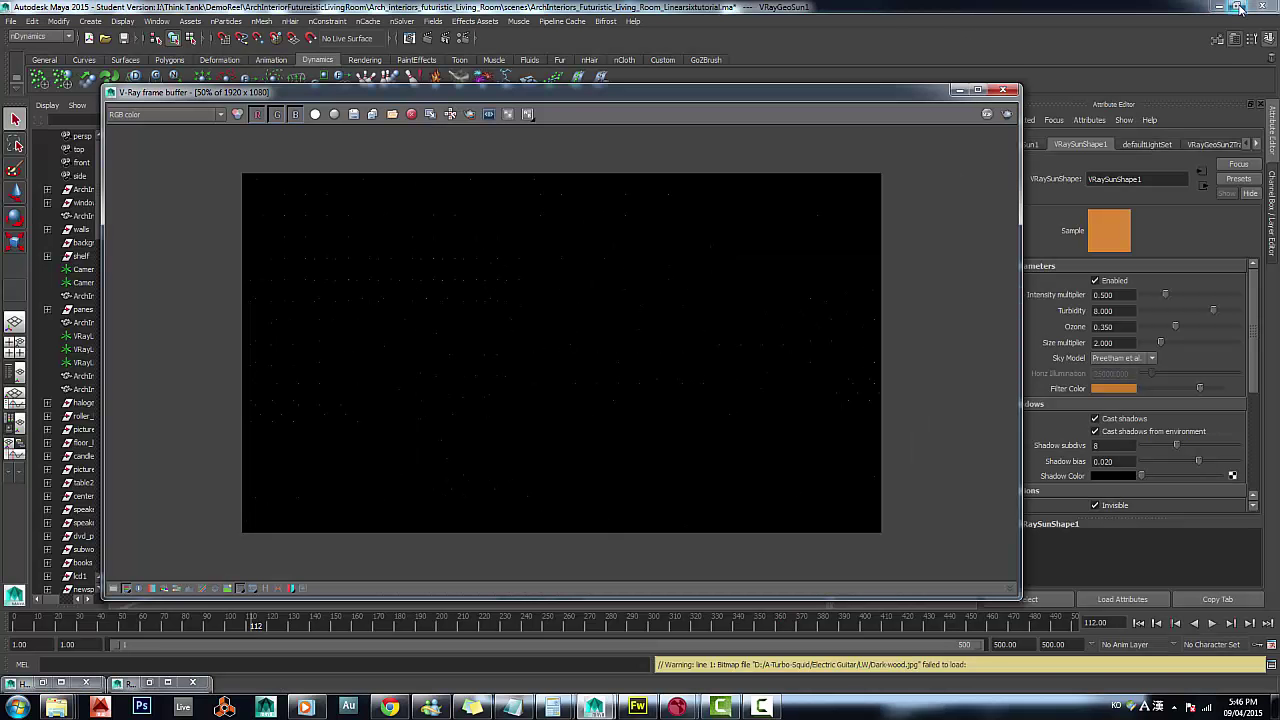
drag(507, 98, 549, 116)
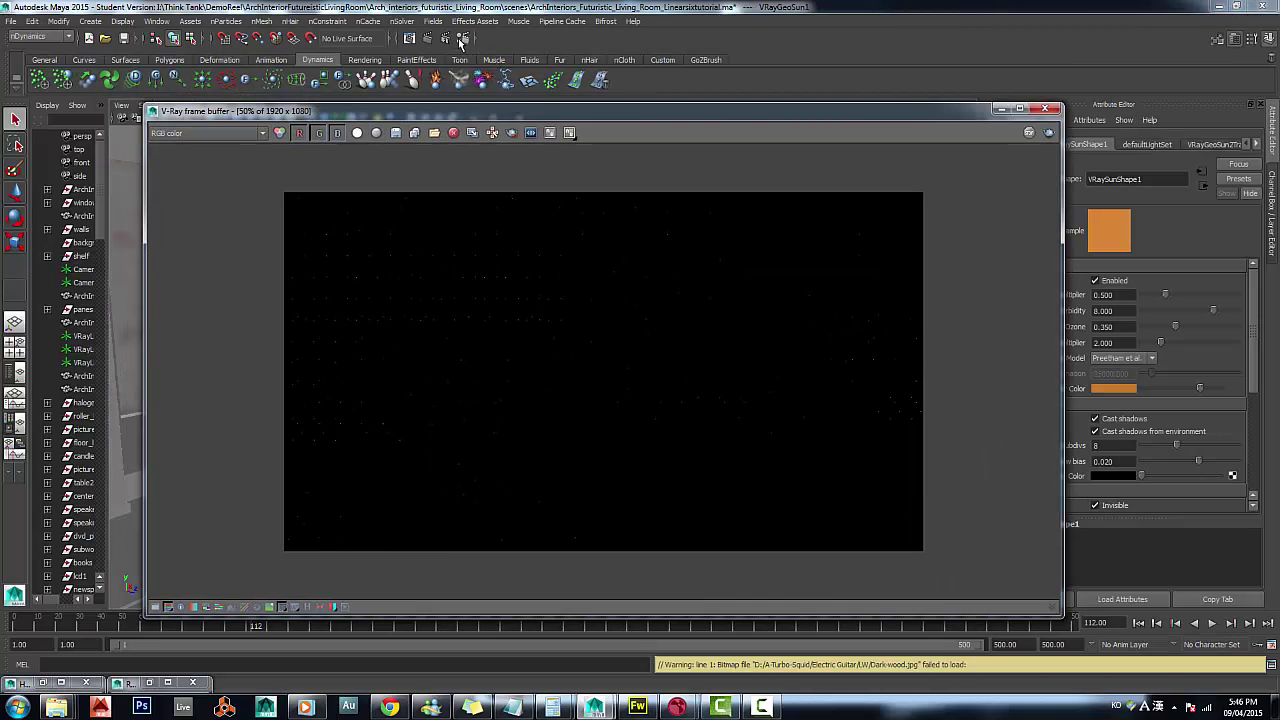
Step: Open the render settings and set the resolution preset to HD 540
click(463, 39)
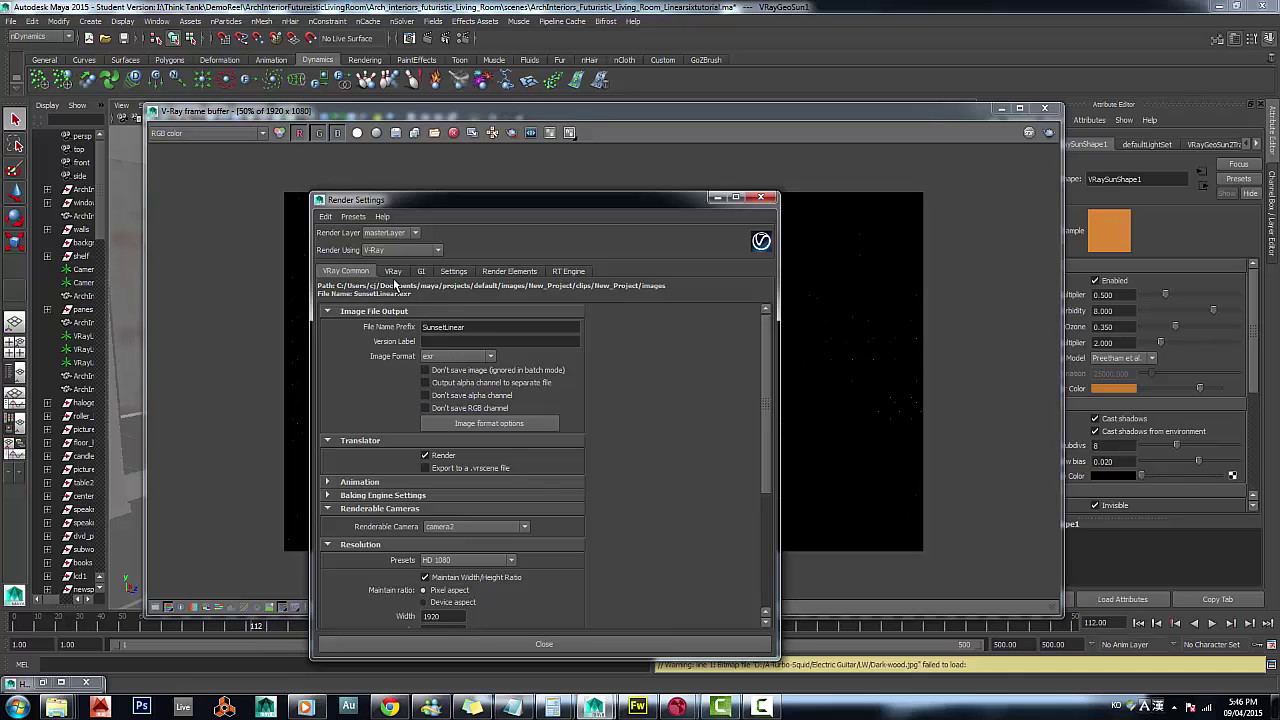
click(473, 560)
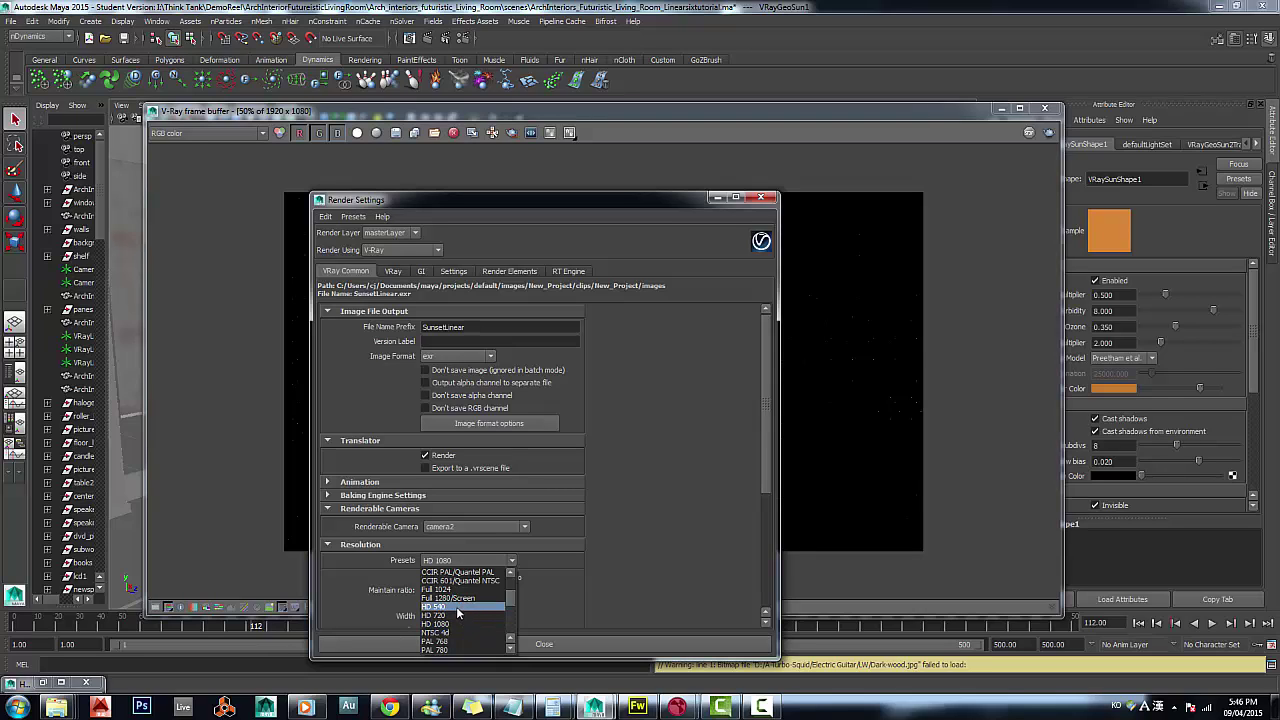
click(458, 607)
Step: Set the adaptive image sampler's threshold to 0.01 in the V-Ray render settings
click(398, 275)
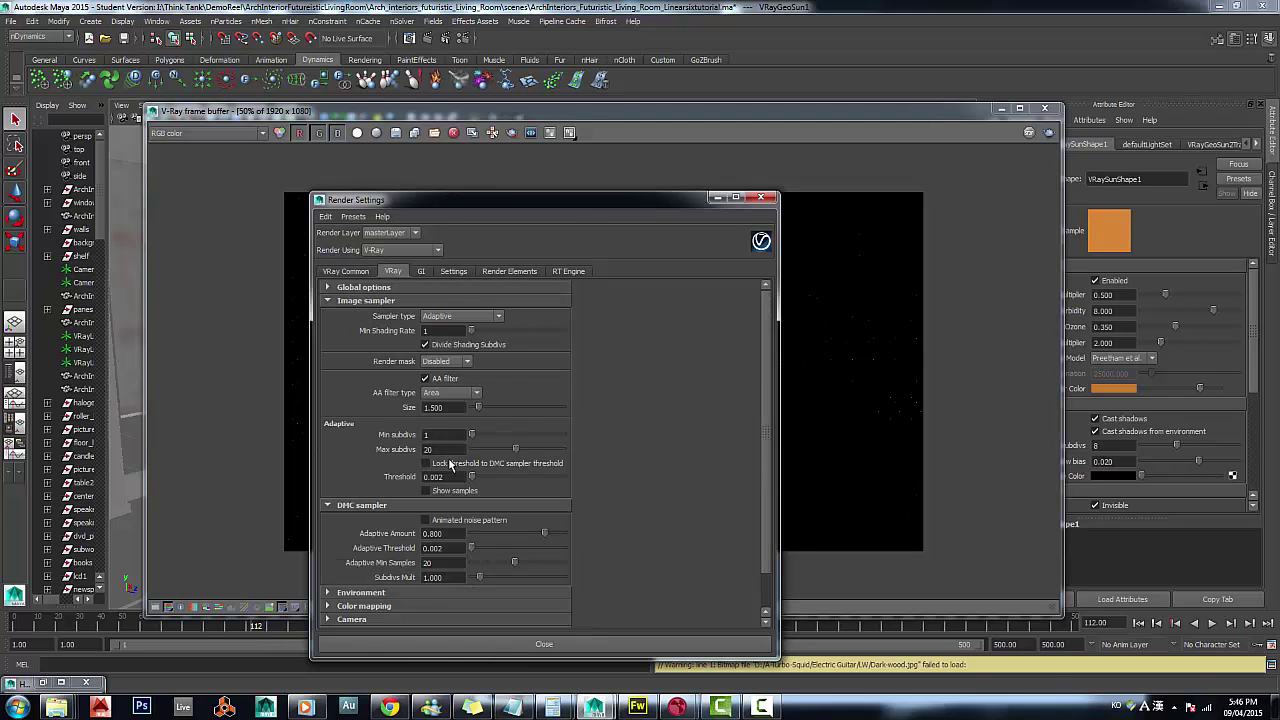
double_click(445, 476)
text(0.01)
key(Return)
Step: Set the DMC sampler's adaptive threshold to 0.01, adaptive min samples to 8 and adaptive amount to 0.9
click(452, 548)
key(Return)
click(444, 563)
text(8)
key(Return)
click(442, 533)
key(BackSpace)
key(BackSpace)
key(Return)
key(Return)
Step: Set the adaptive image sampler's max subdivs to 8
click(415, 449)
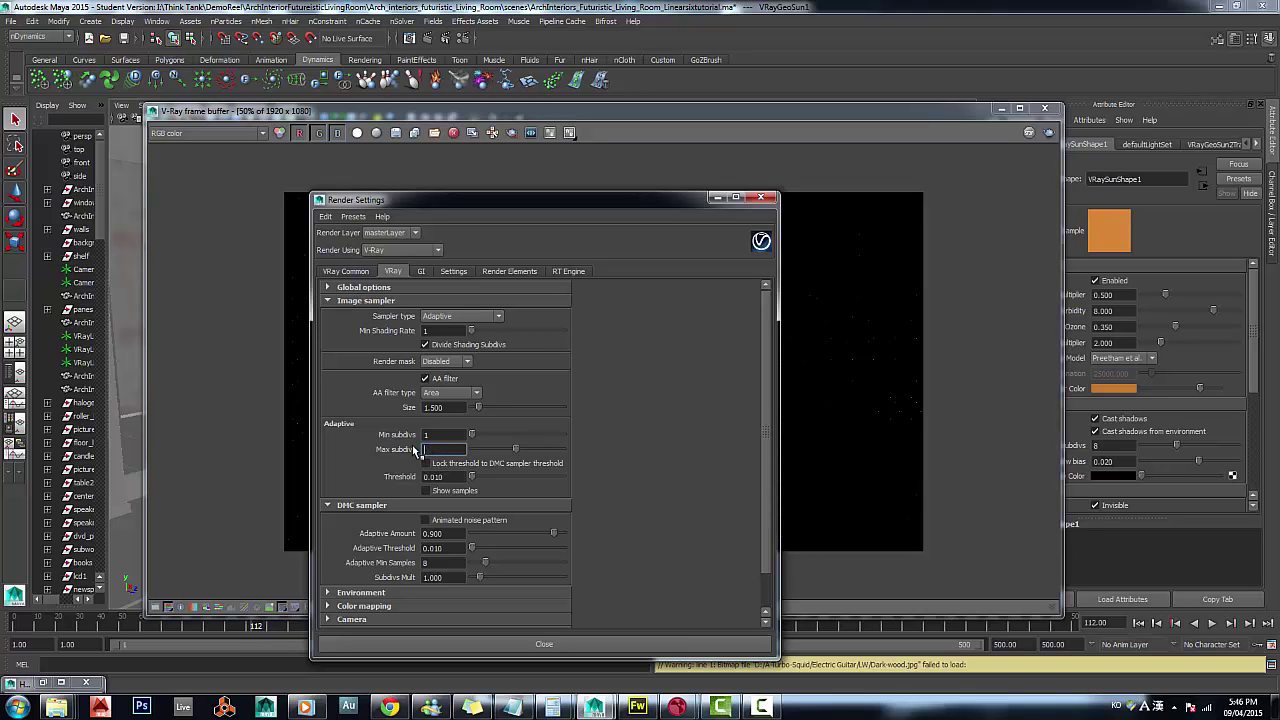
text(8)
scroll(465, 440, down, 1)
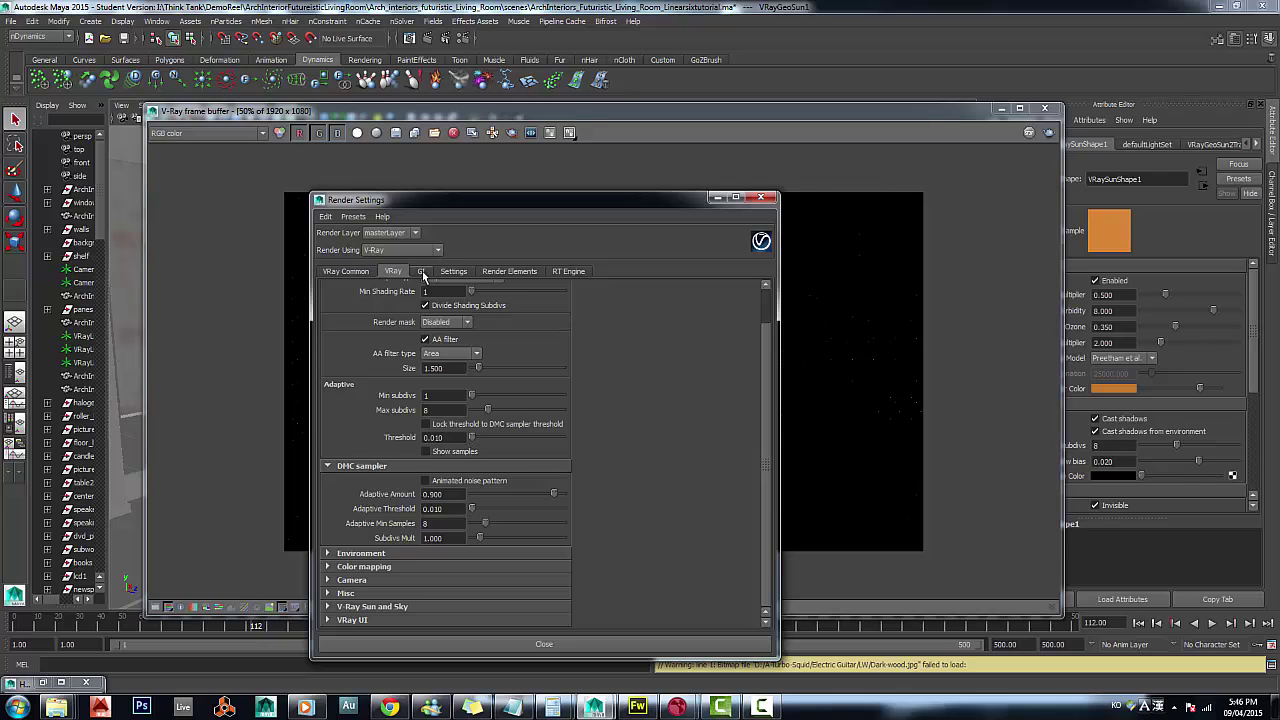
Step: Set the GI irradiance map preset to Medium and lower its subdivs to 108
click(422, 272)
click(457, 454)
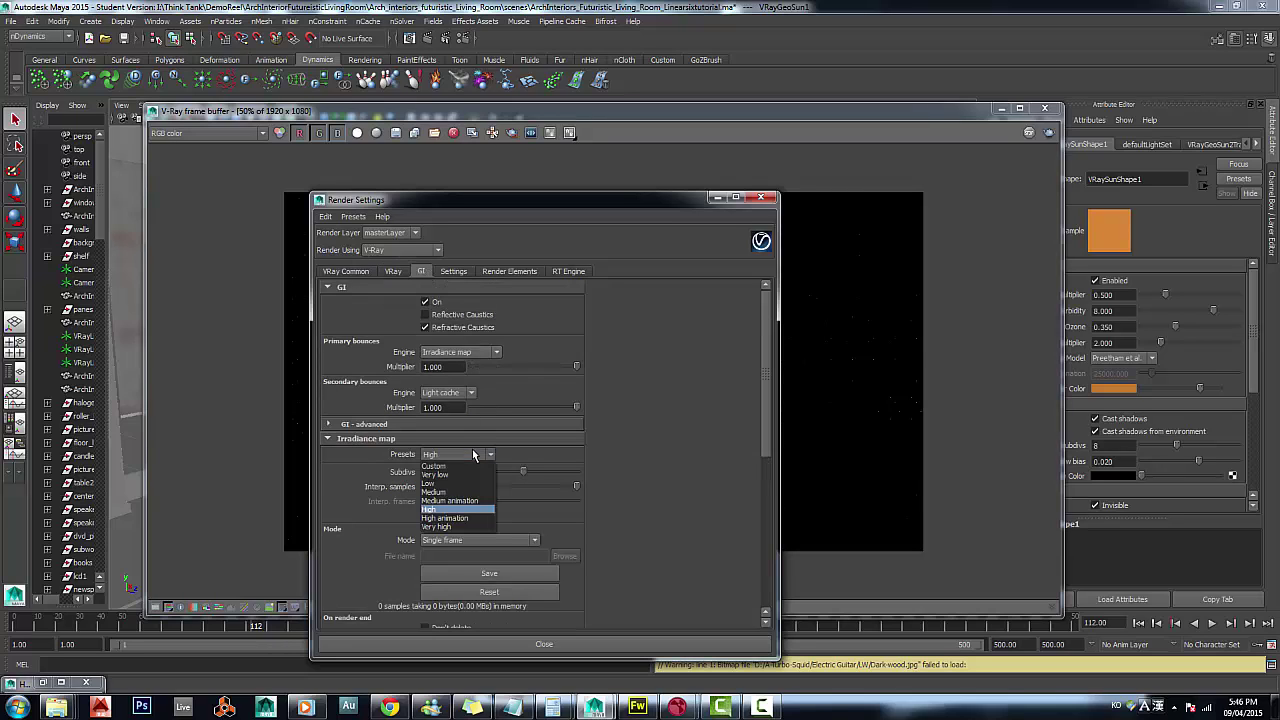
click(433, 492)
drag(525, 470, 496, 479)
Step: Lower the light cache subdivs to 760
scroll(587, 458, down, 2)
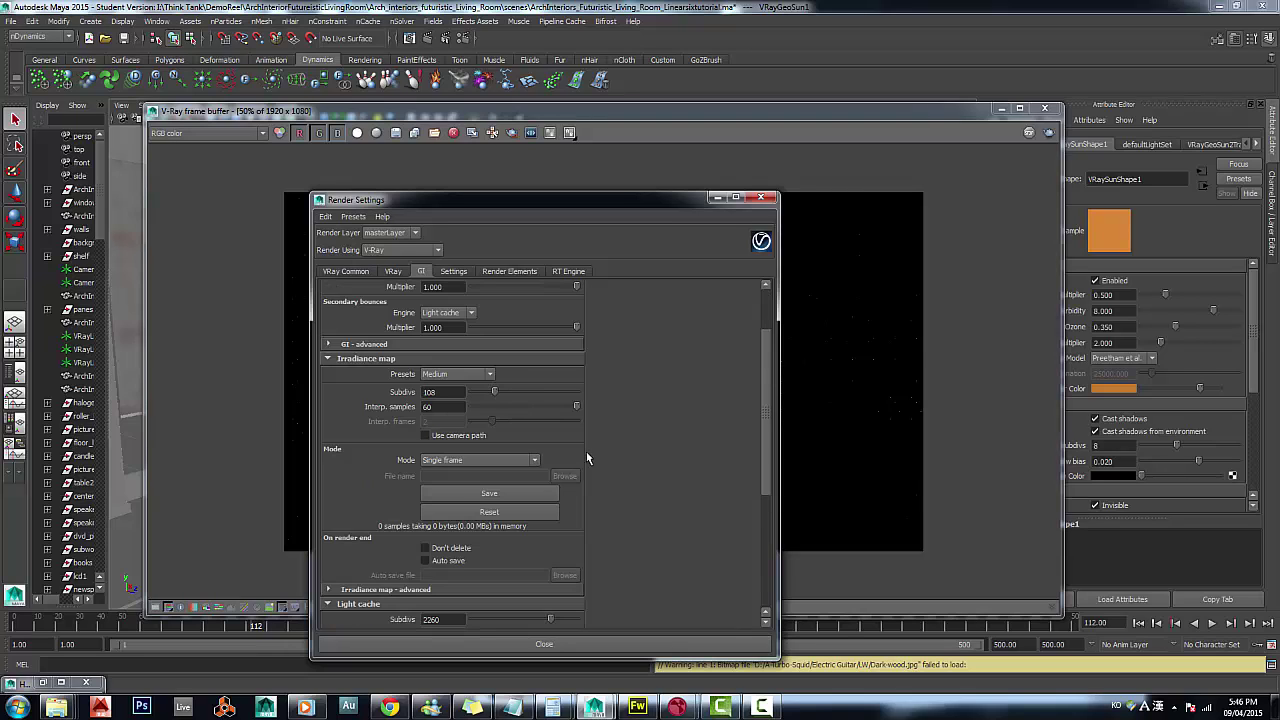
scroll(605, 457, down, 2)
drag(552, 537, 497, 541)
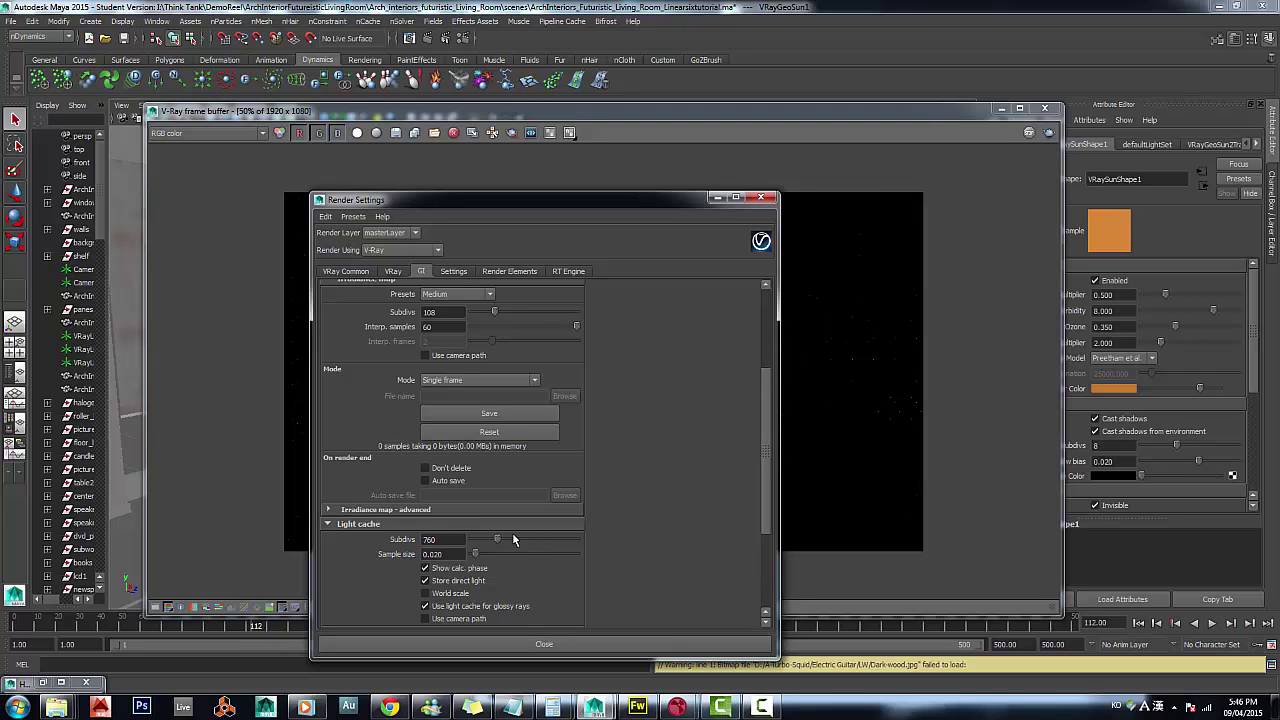
scroll(656, 471, down, 4)
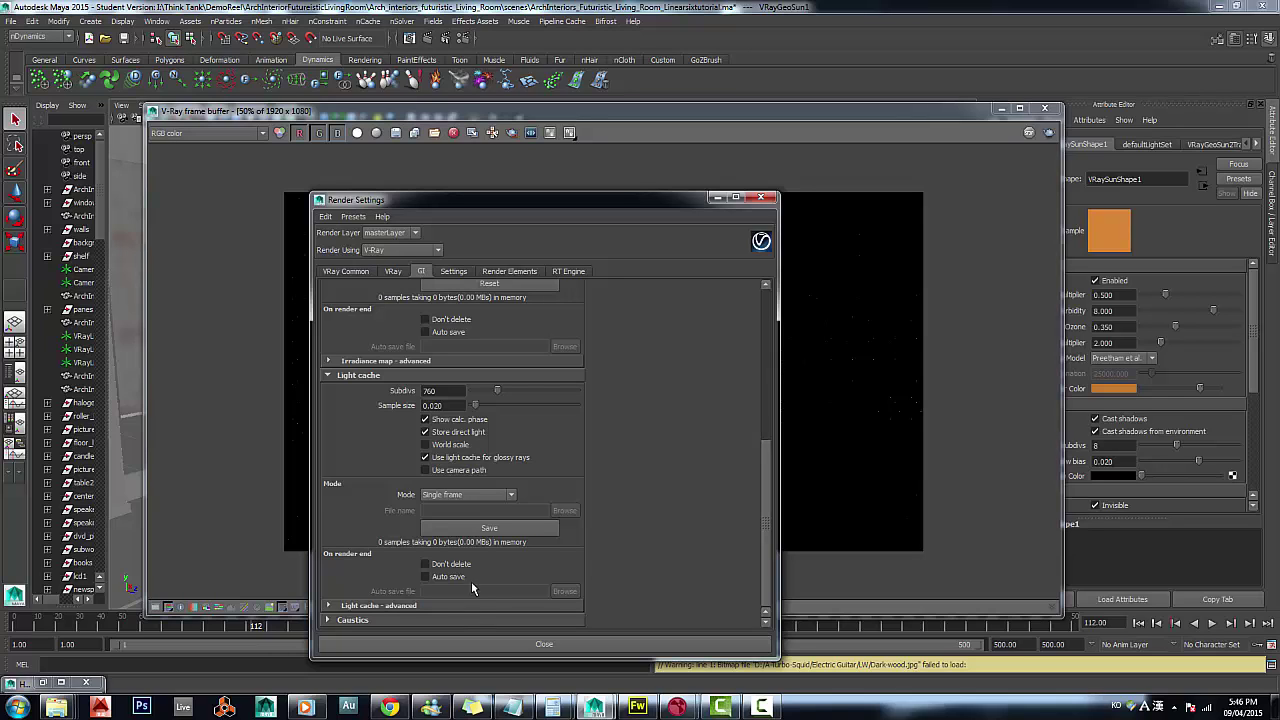
scroll(589, 492, up, 8)
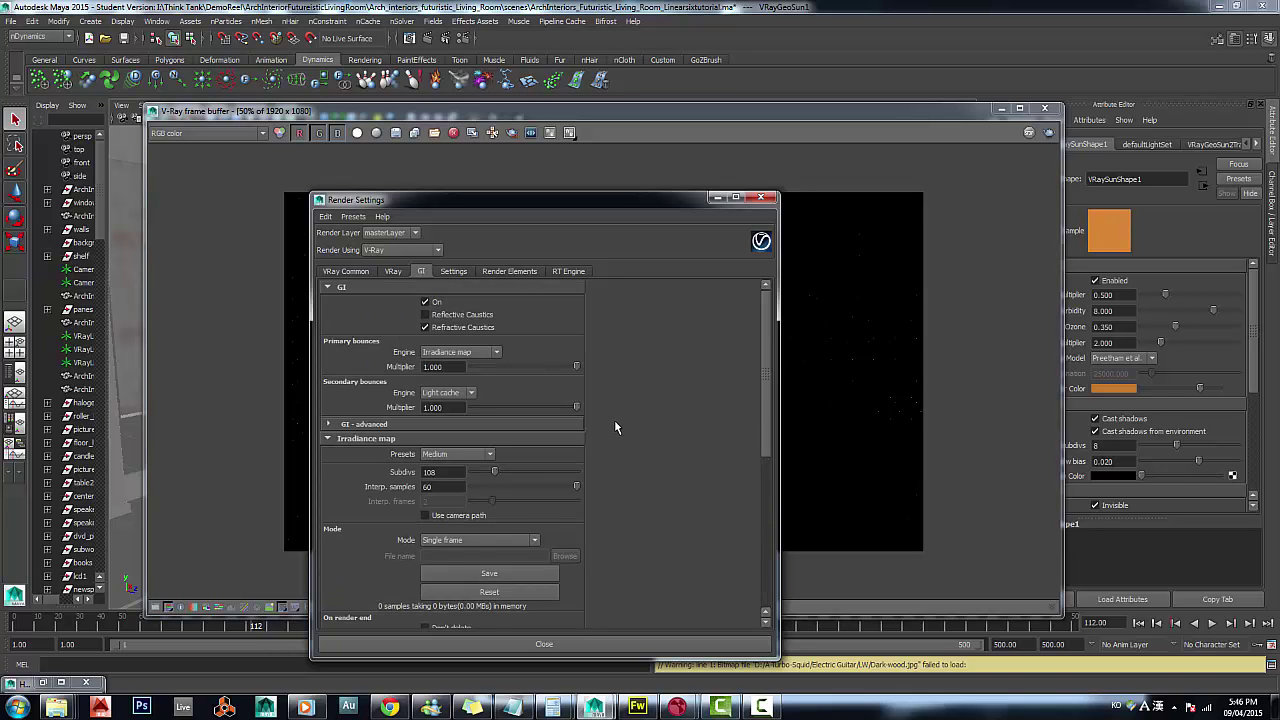
Step: Review the sampler, common output and render element settings, and close the render settings
click(400, 270)
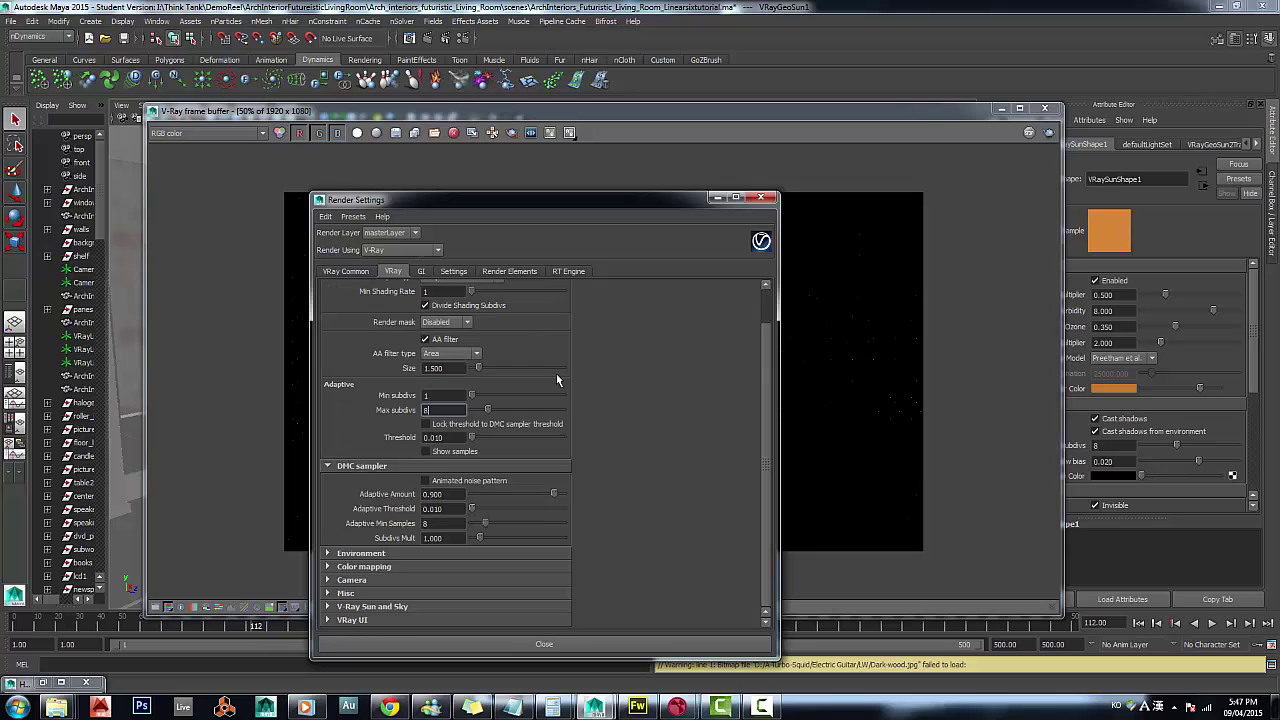
click(350, 270)
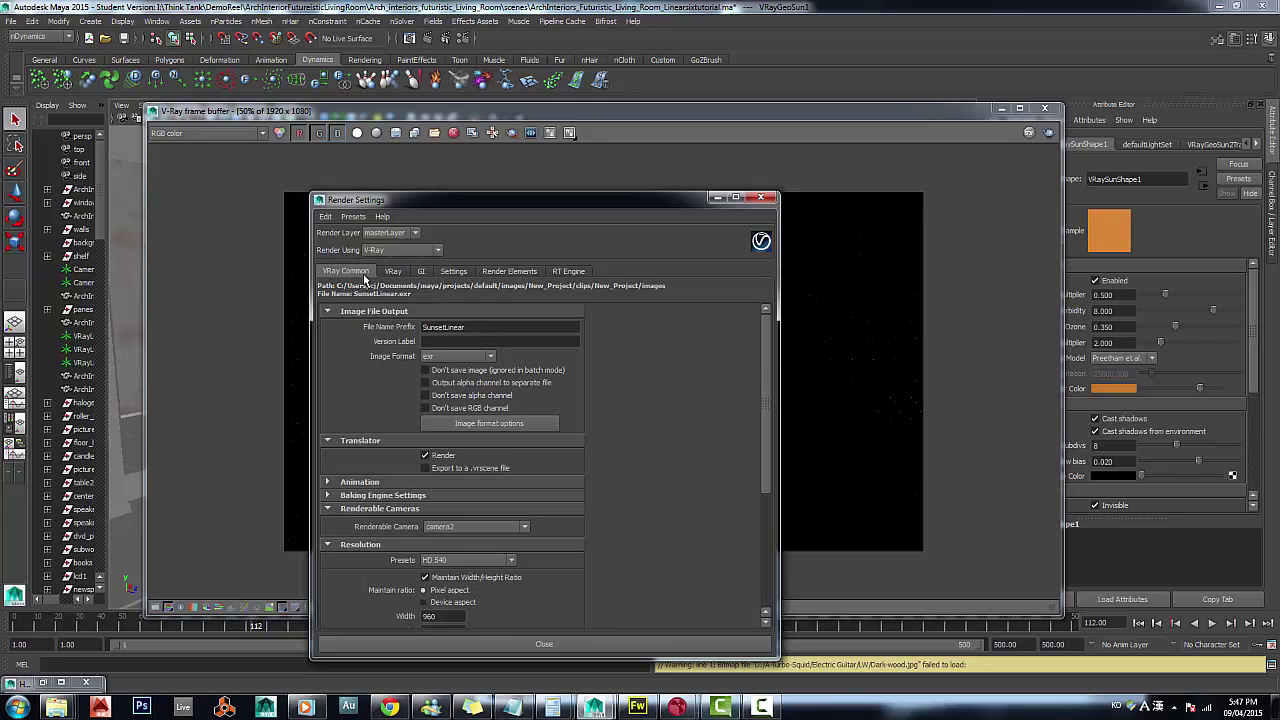
scroll(628, 490, down, 6)
scroll(652, 503, up, 2)
click(461, 272)
click(497, 272)
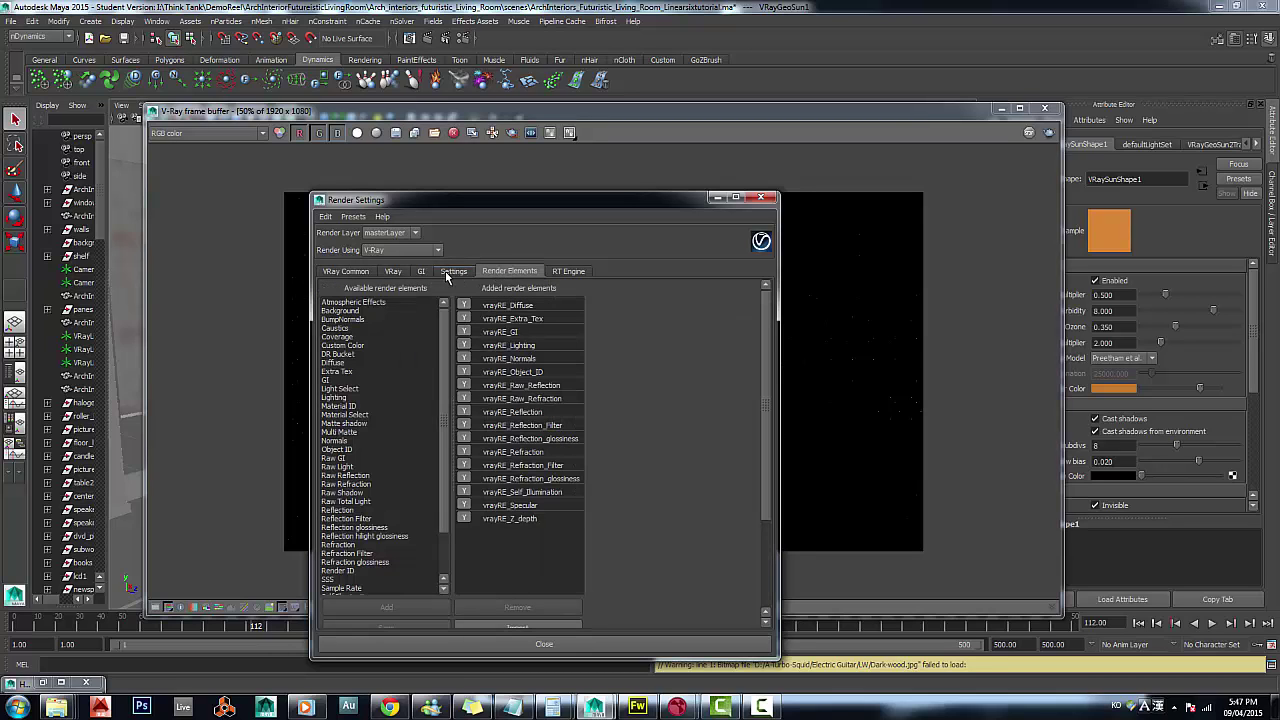
click(398, 272)
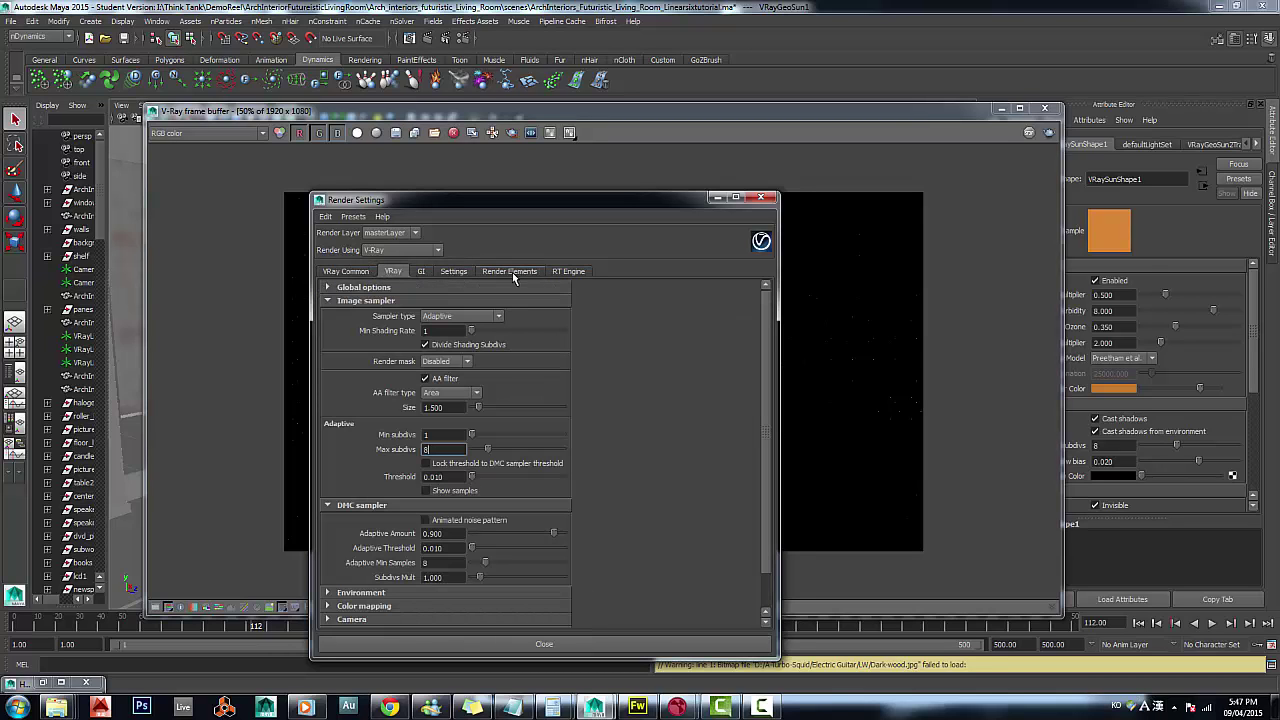
click(760, 197)
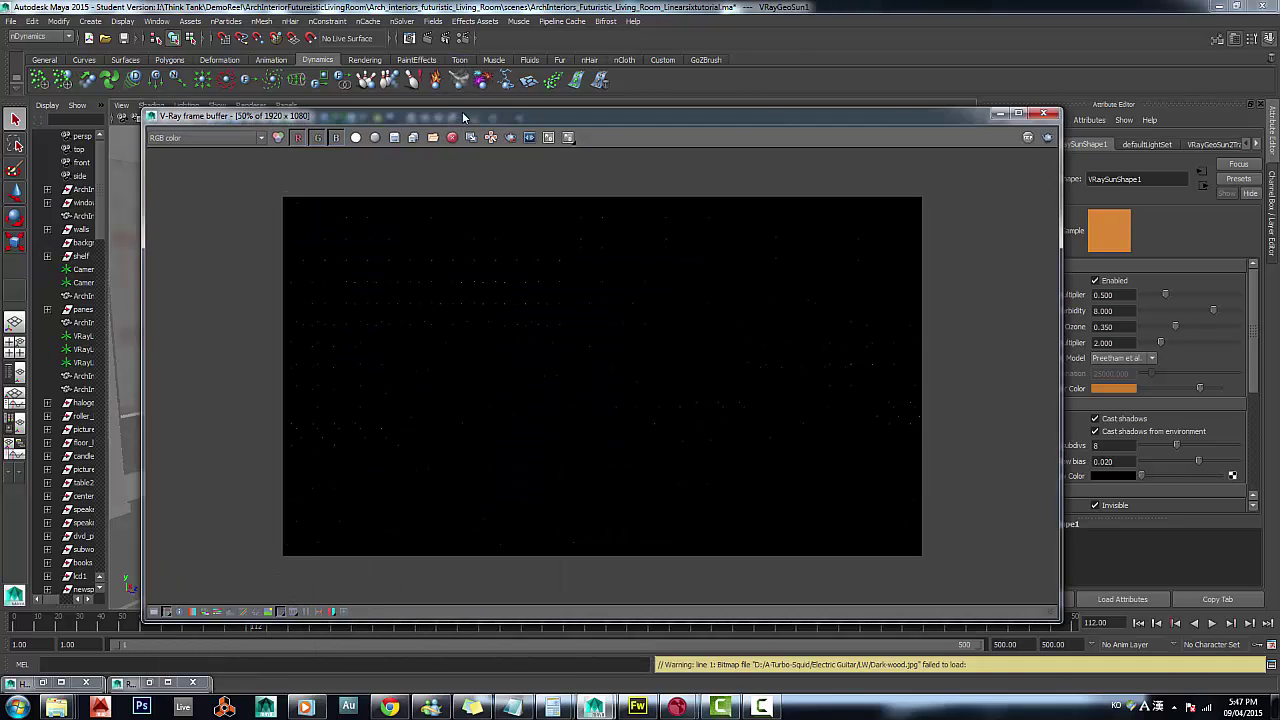
Step: Move the frame buffer aside, recheck the renderable camera and resolution in the render settings, and minimize them
drag(462, 111, 469, 136)
click(445, 38)
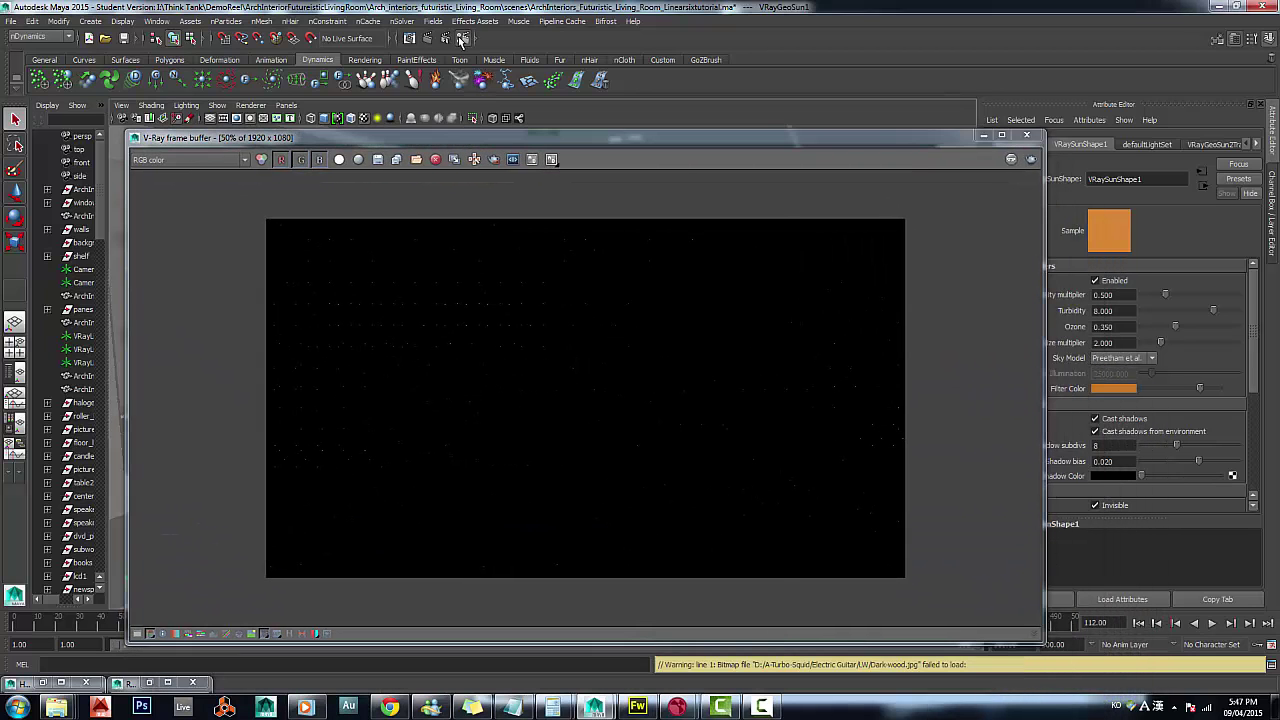
click(345, 271)
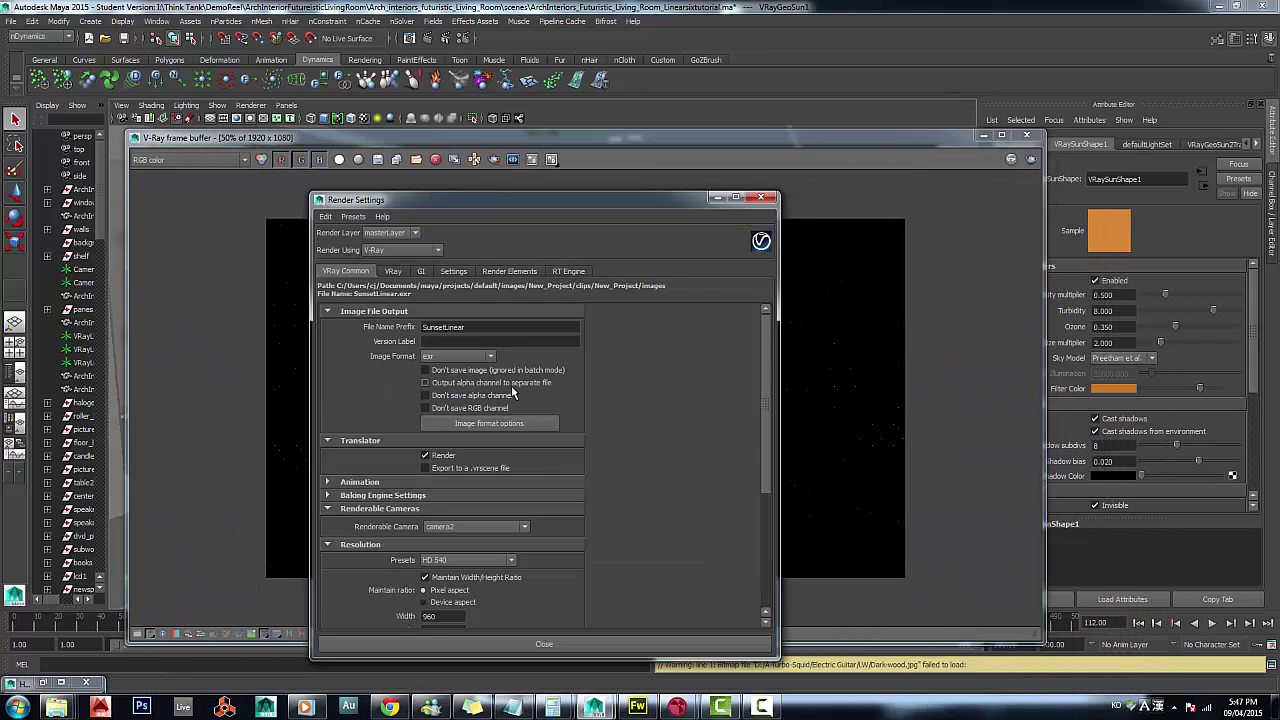
scroll(470, 410, down, 2)
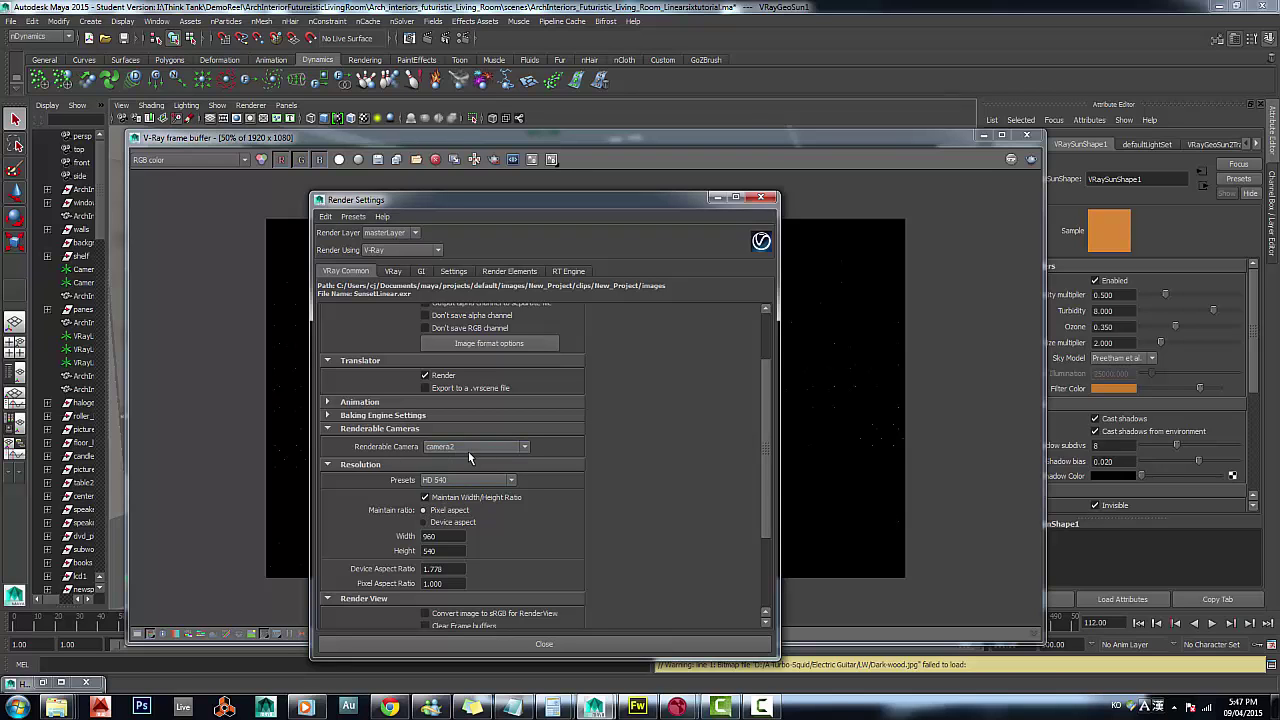
click(716, 197)
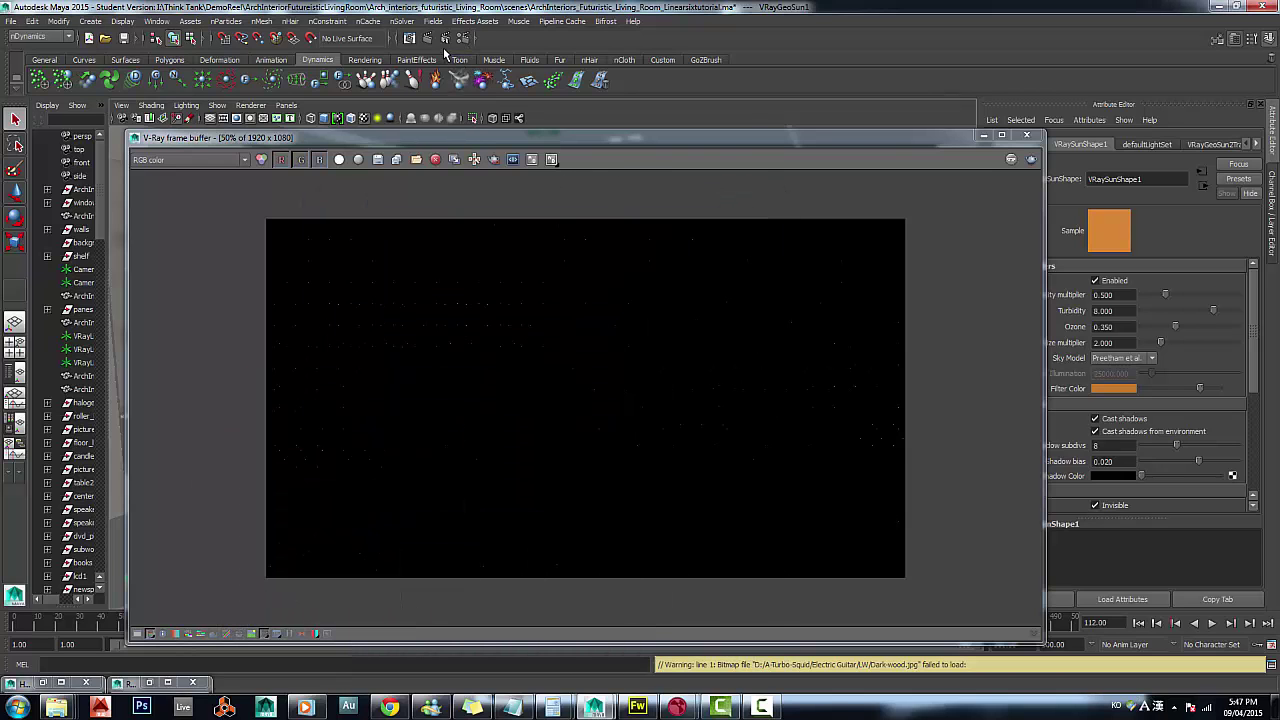
Step: Render the camera2 view with V-Ray at 960 x 540, reposition the frame buffer and show the image at 50%
click(427, 38)
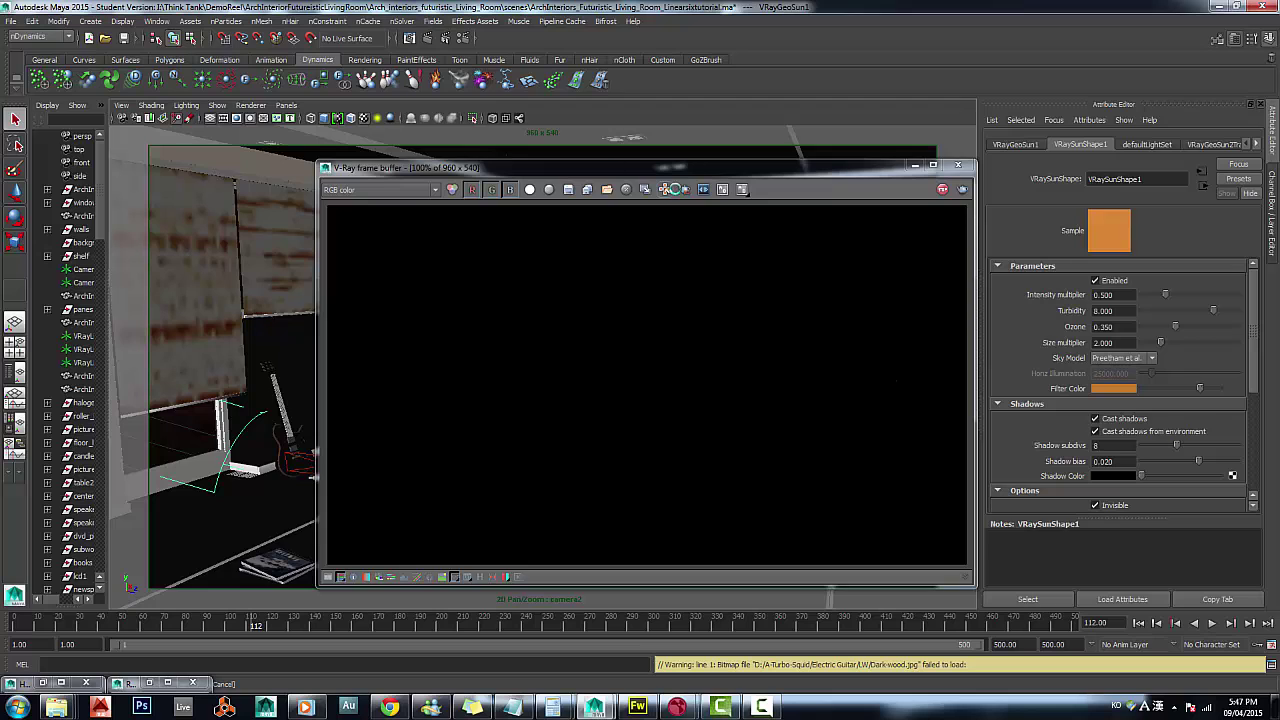
drag(714, 166, 588, 141)
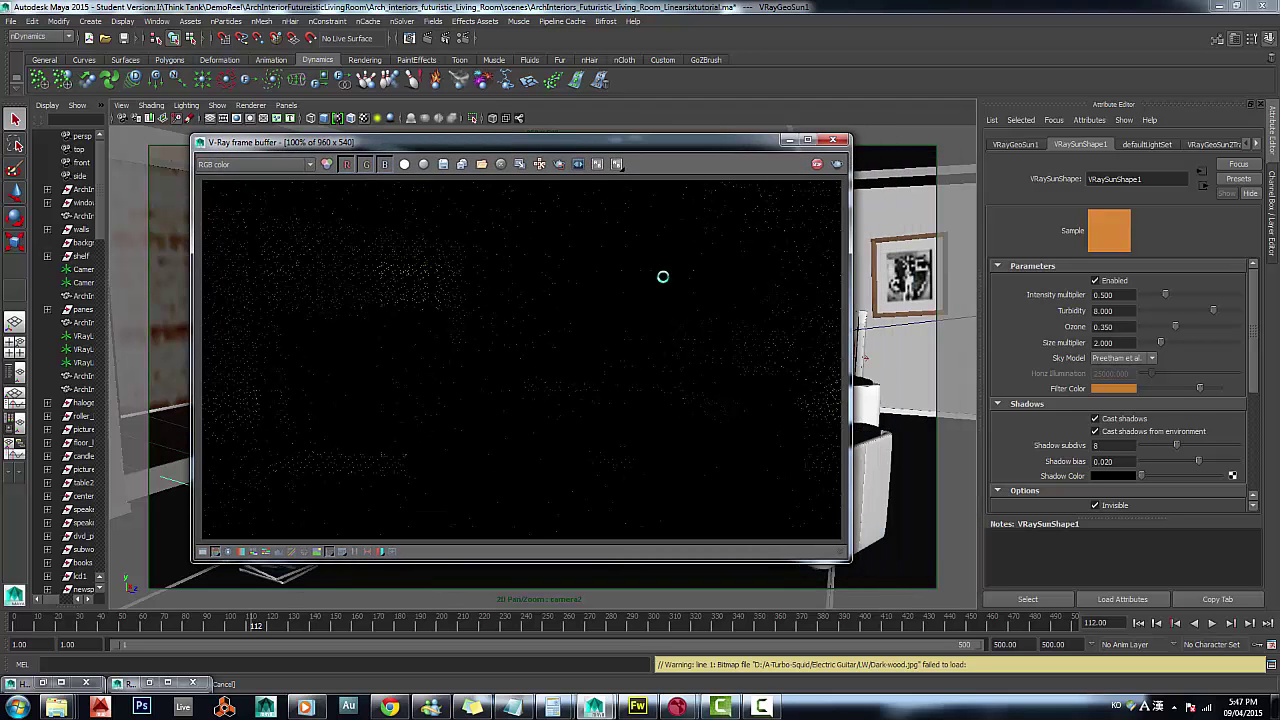
scroll(662, 276, down, 1)
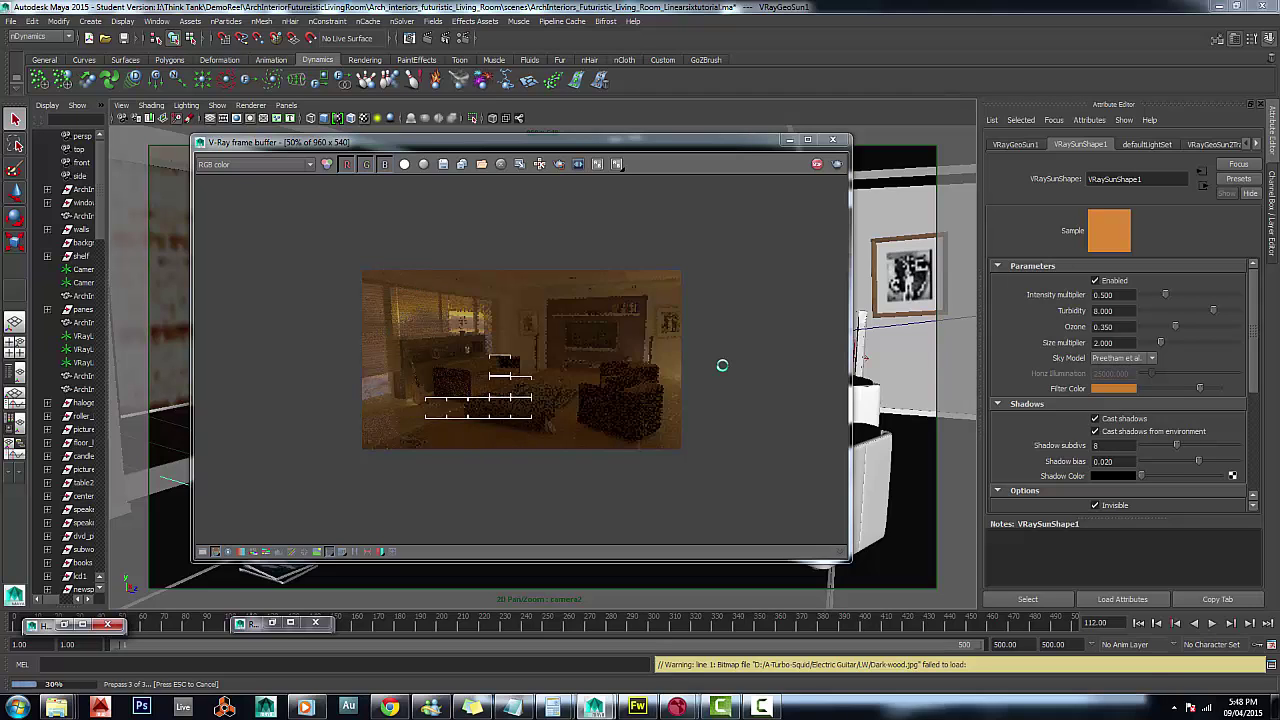
Step: Switch to the sunset composite script in Nuke and examine the Read nodes and their merge chain, starting from SunsetLinear.exr
mouse_move(676, 707)
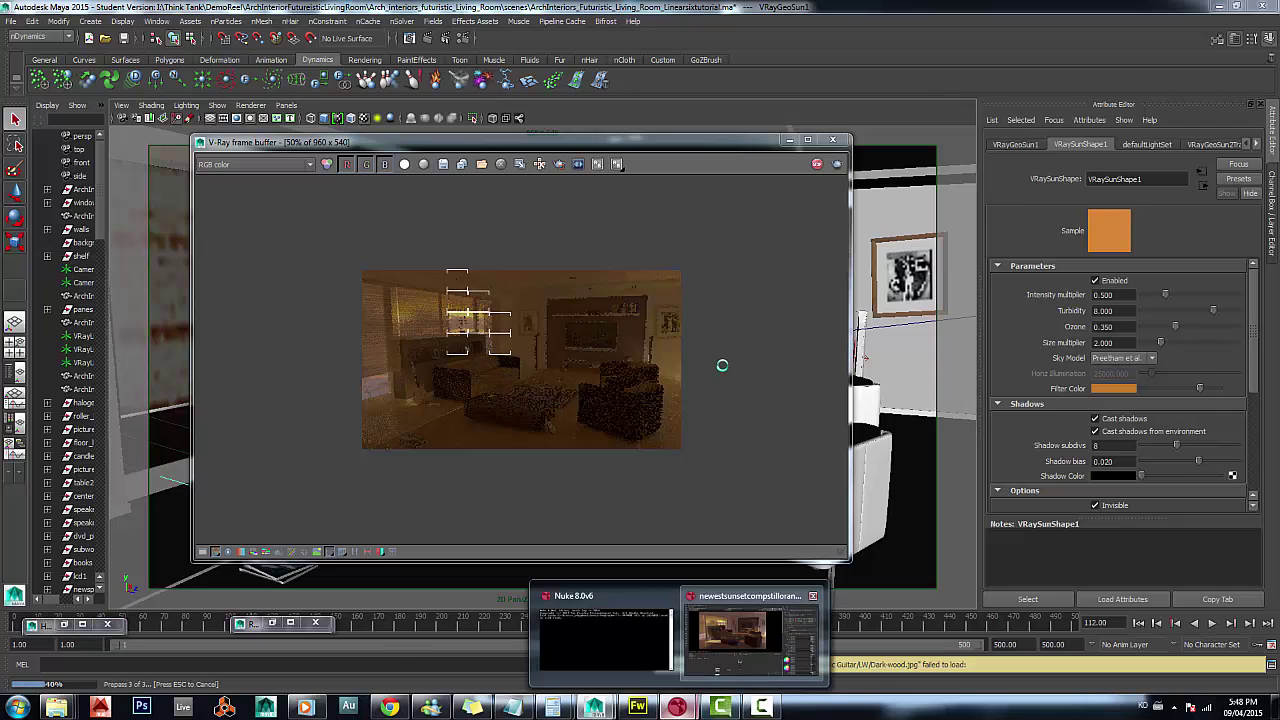
click(750, 630)
scroll(598, 608, down, 2)
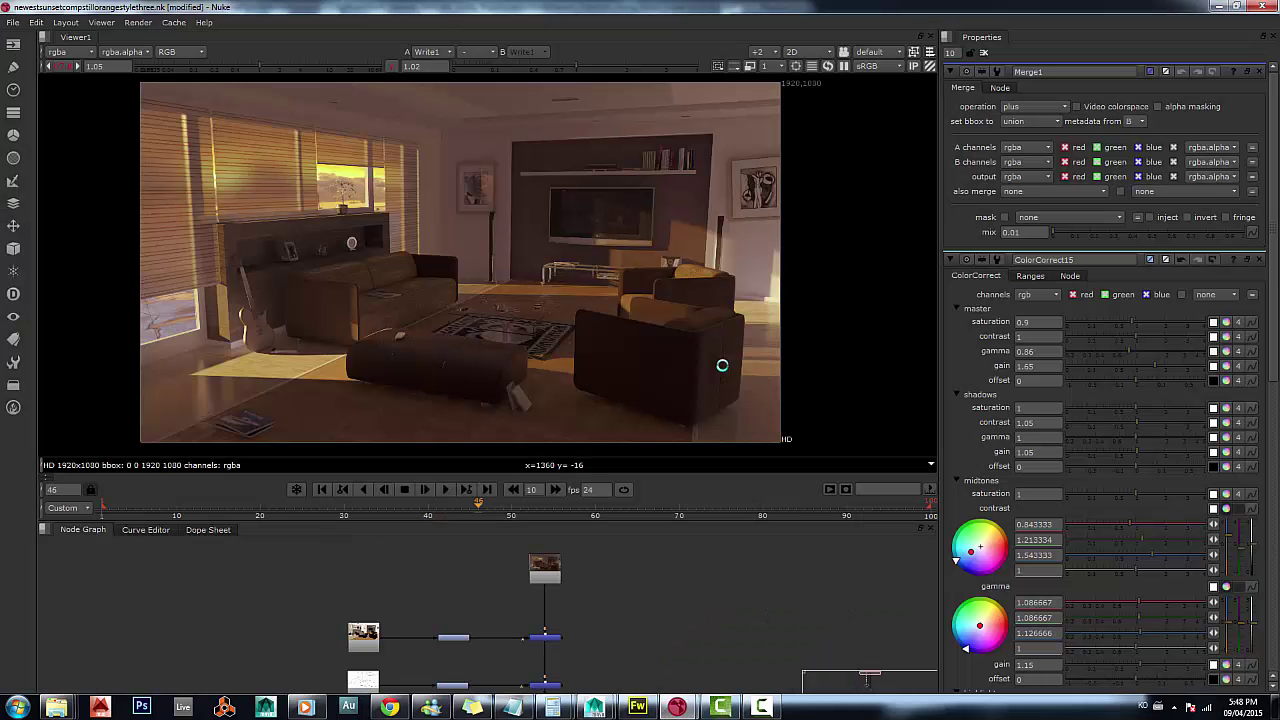
scroll(598, 608, down, 1)
middle_drag(598, 608, 585, 551)
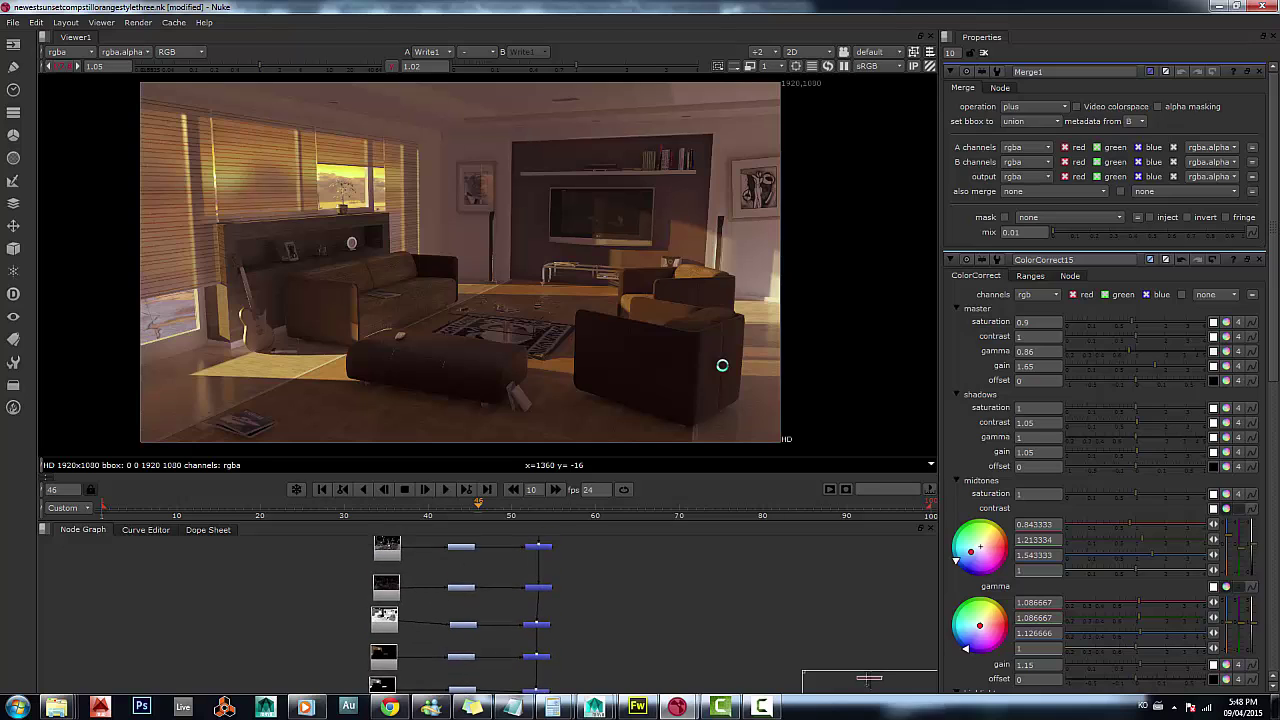
scroll(585, 551, up, 2)
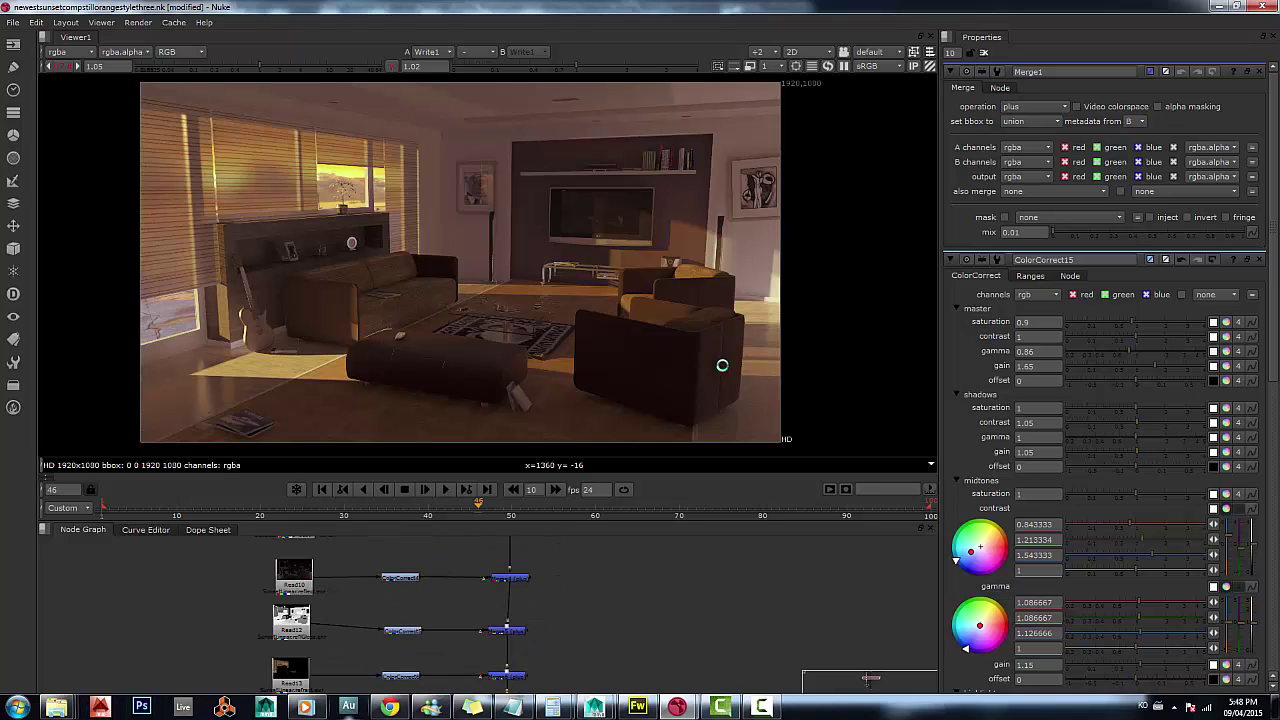
middle_drag(585, 551, 606, 620)
scroll(636, 591, up, 1)
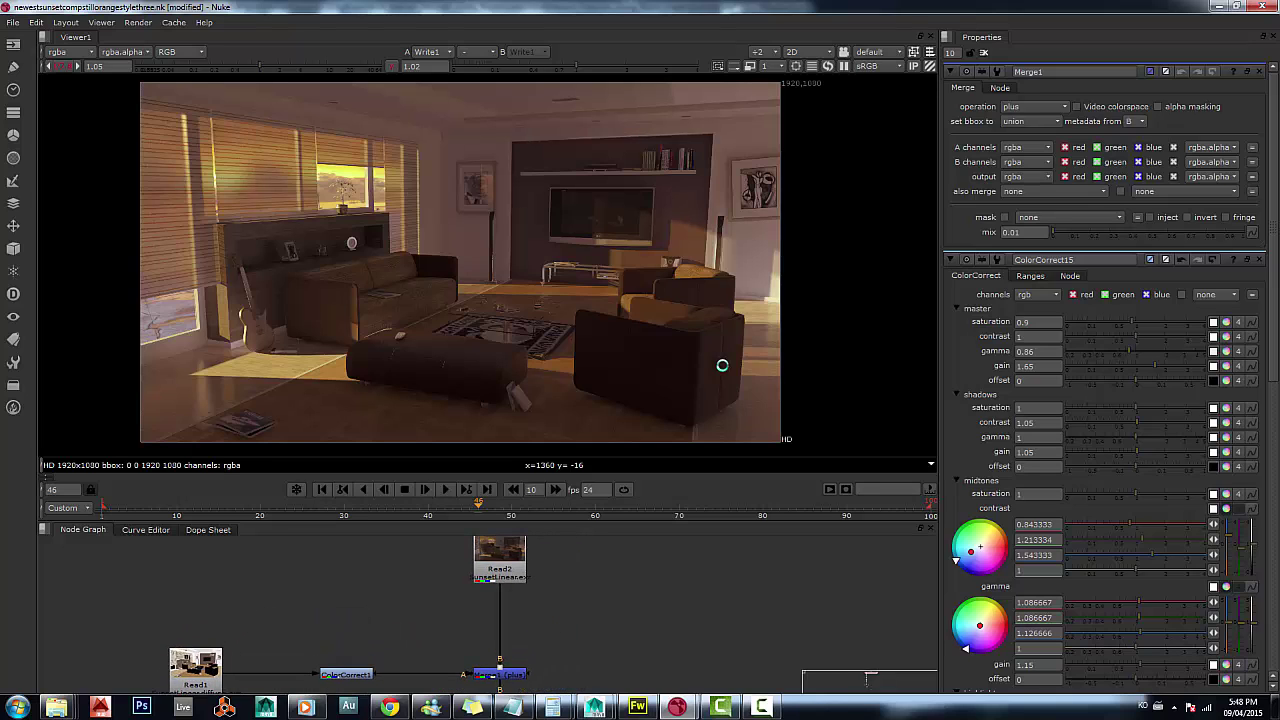
scroll(606, 620, up, 1)
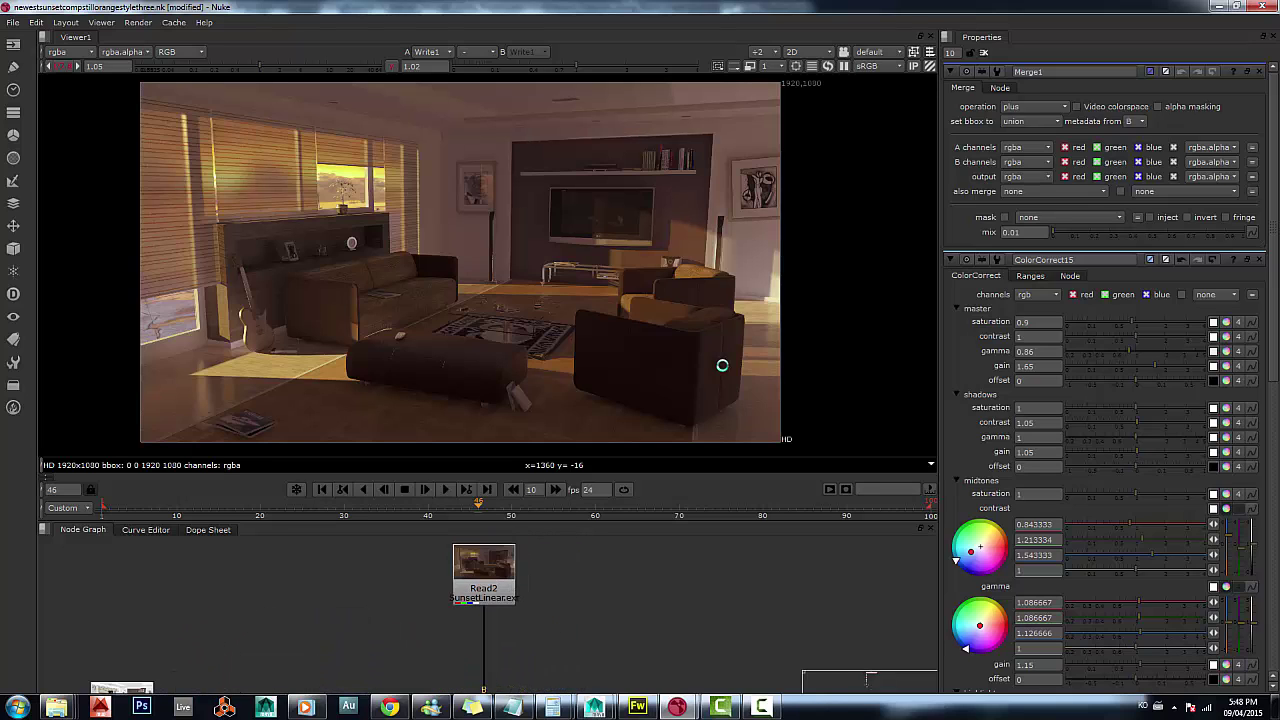
scroll(604, 595, down, 5)
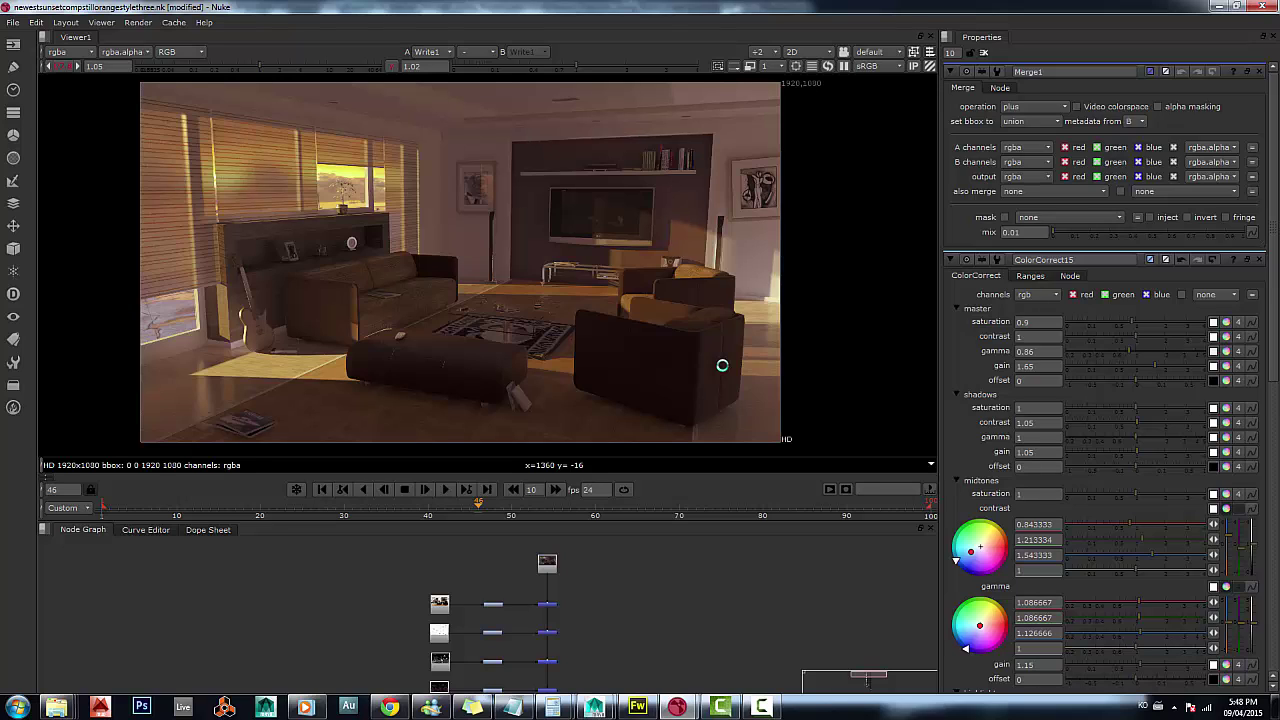
middle_drag(604, 595, 540, 555)
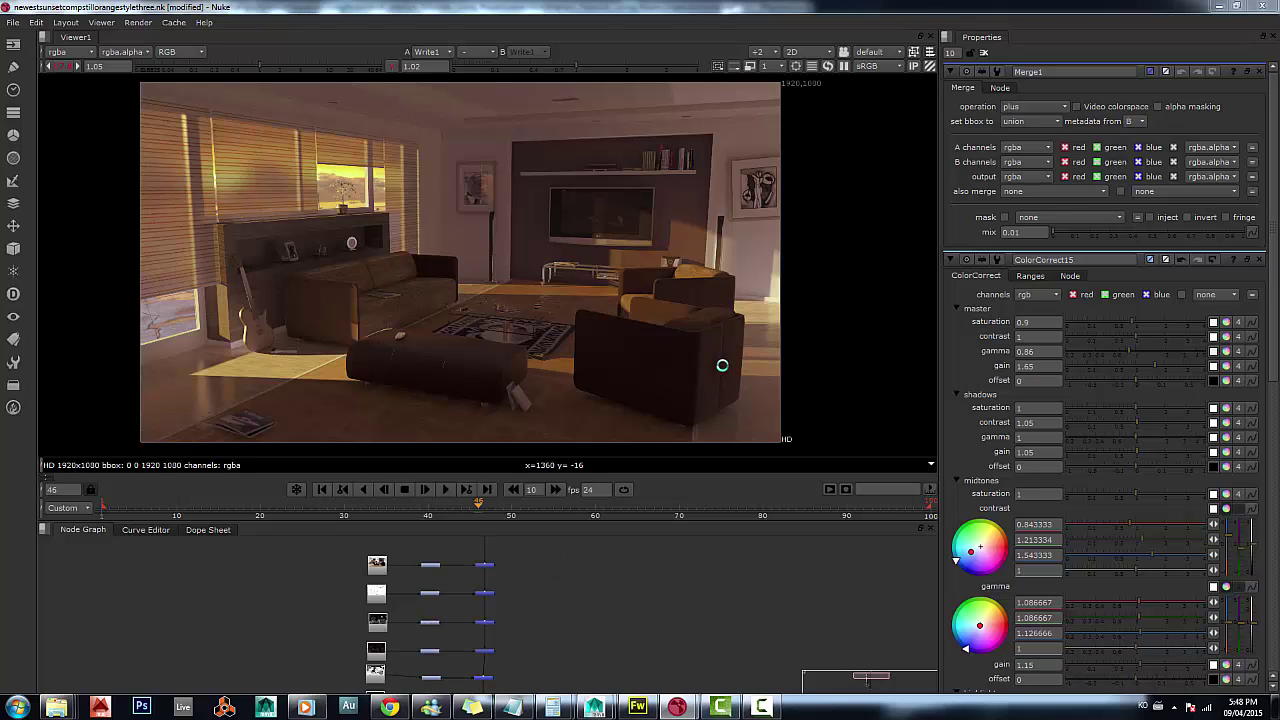
Step: Return to the living room scene in Maya and examine the V-Ray render in progress
mouse_move(594, 707)
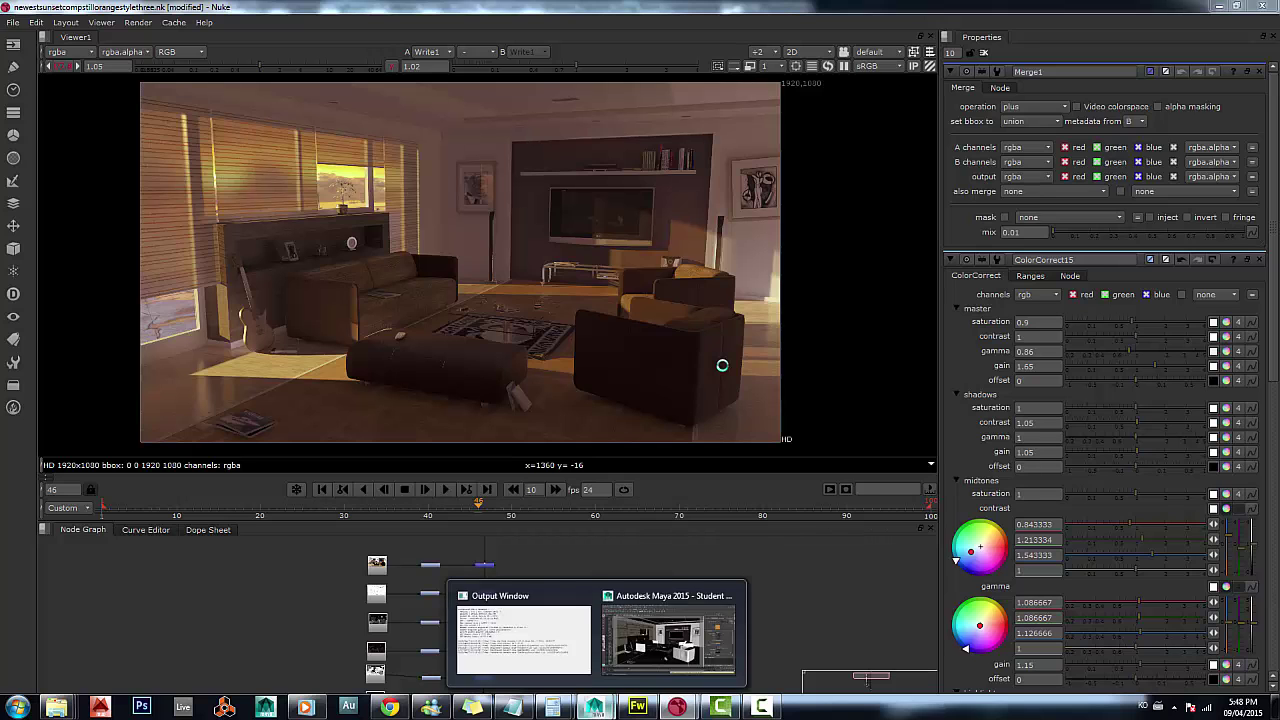
mouse_move(668, 635)
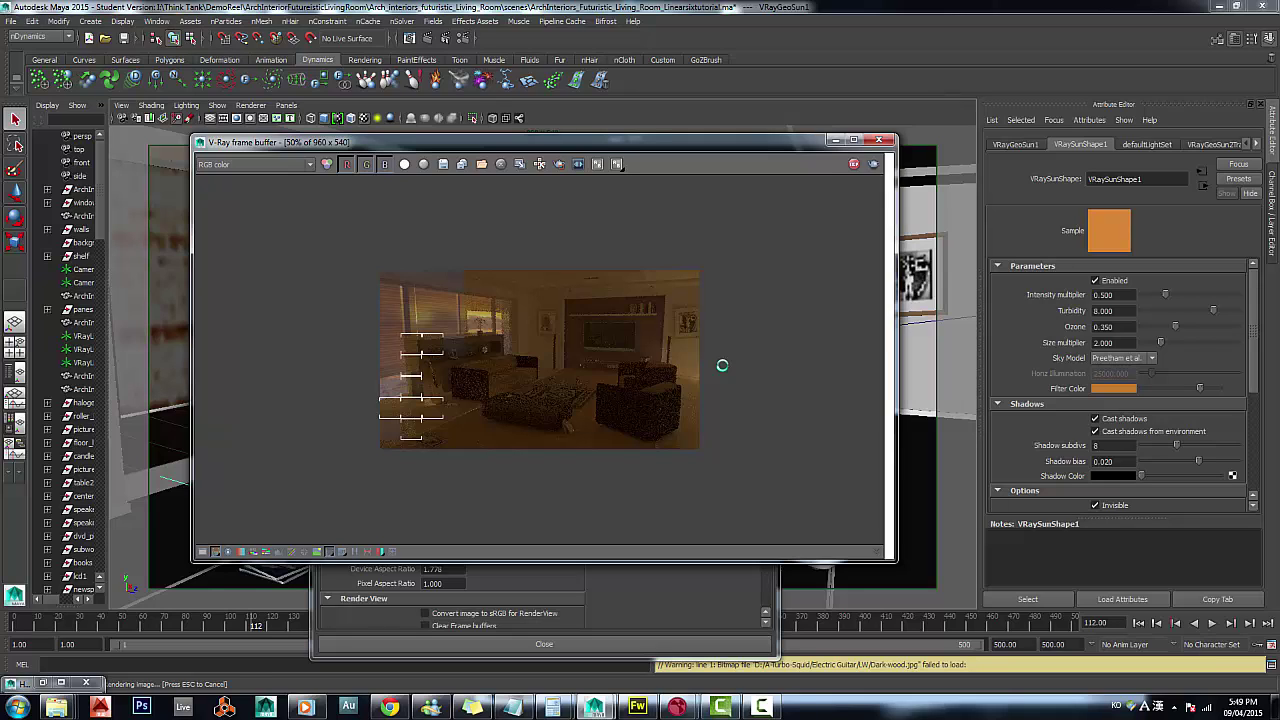
scroll(722, 365, up, 1)
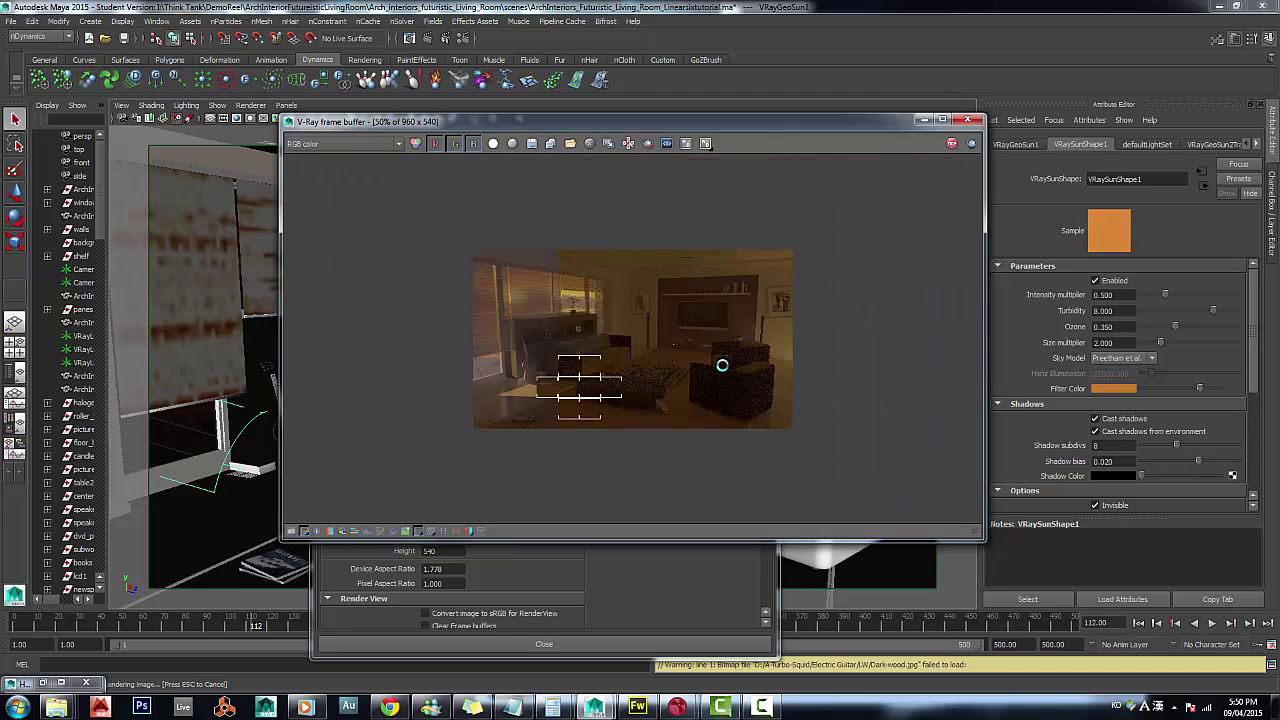
scroll(722, 365, down, 1)
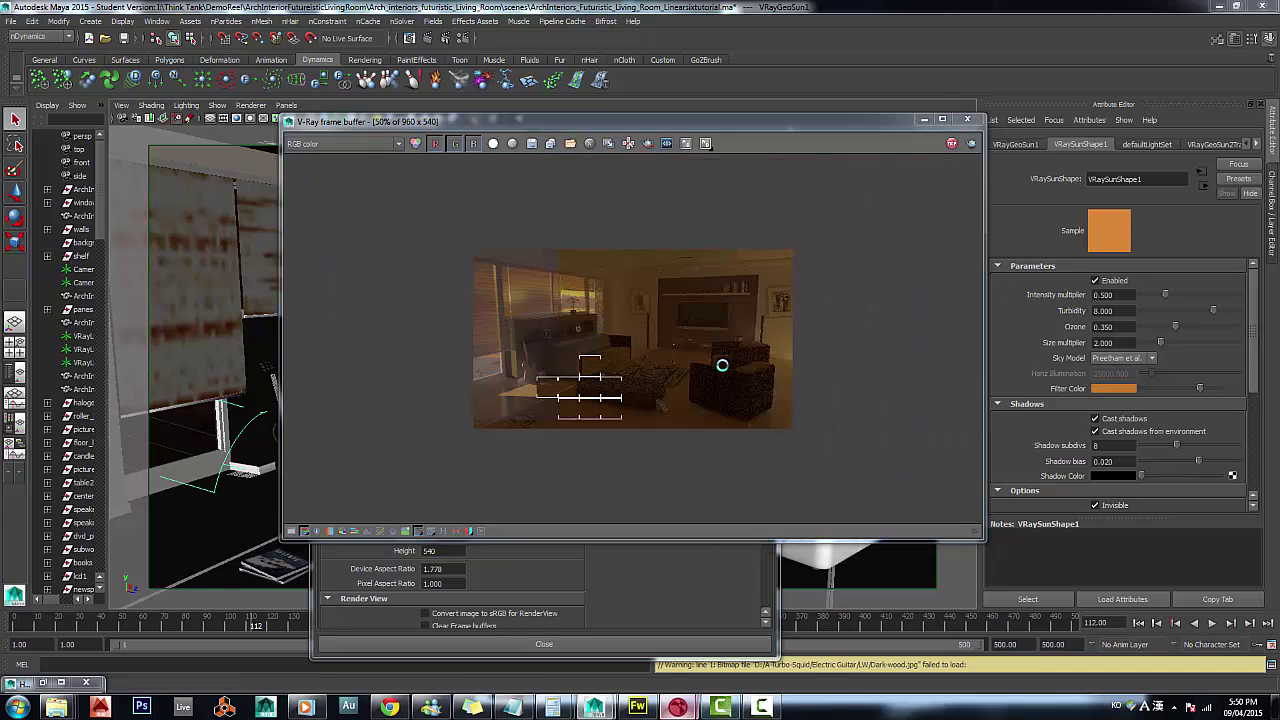
Step: Check the sunset composite in Nuke against the Maya render, and bring up the list of added V-Ray render elements in Maya
mouse_move(677, 707)
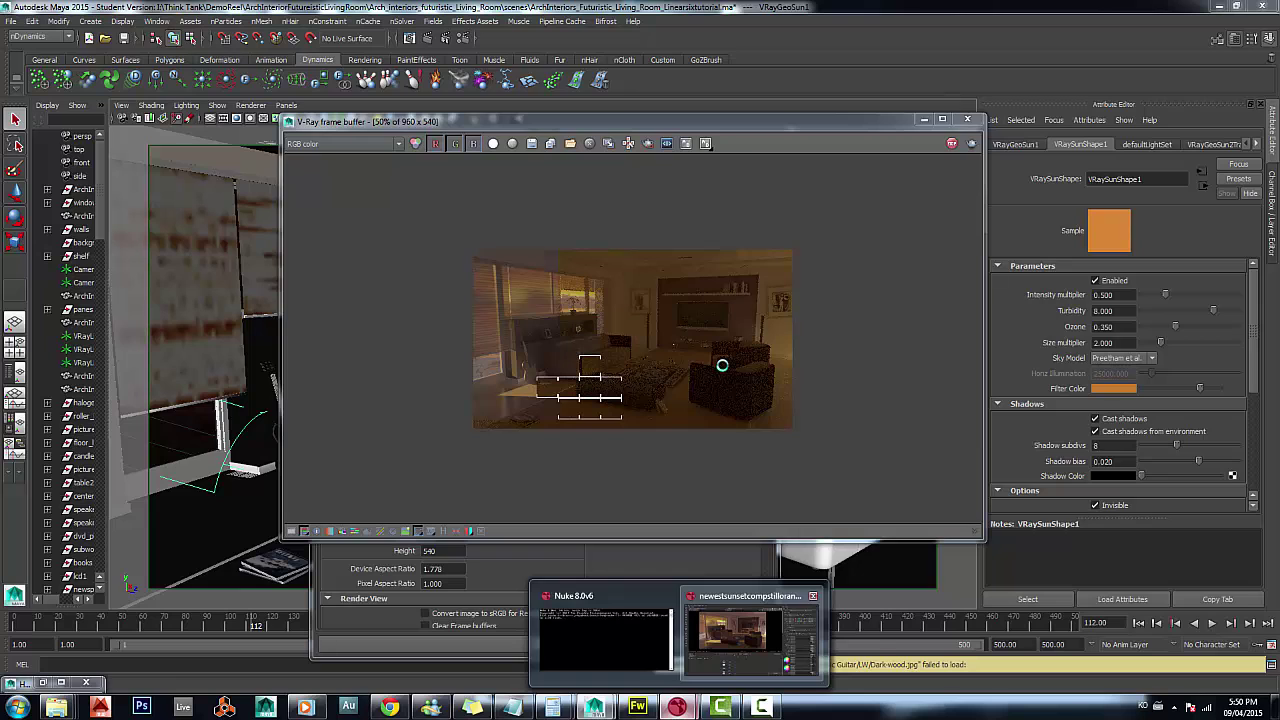
click(750, 630)
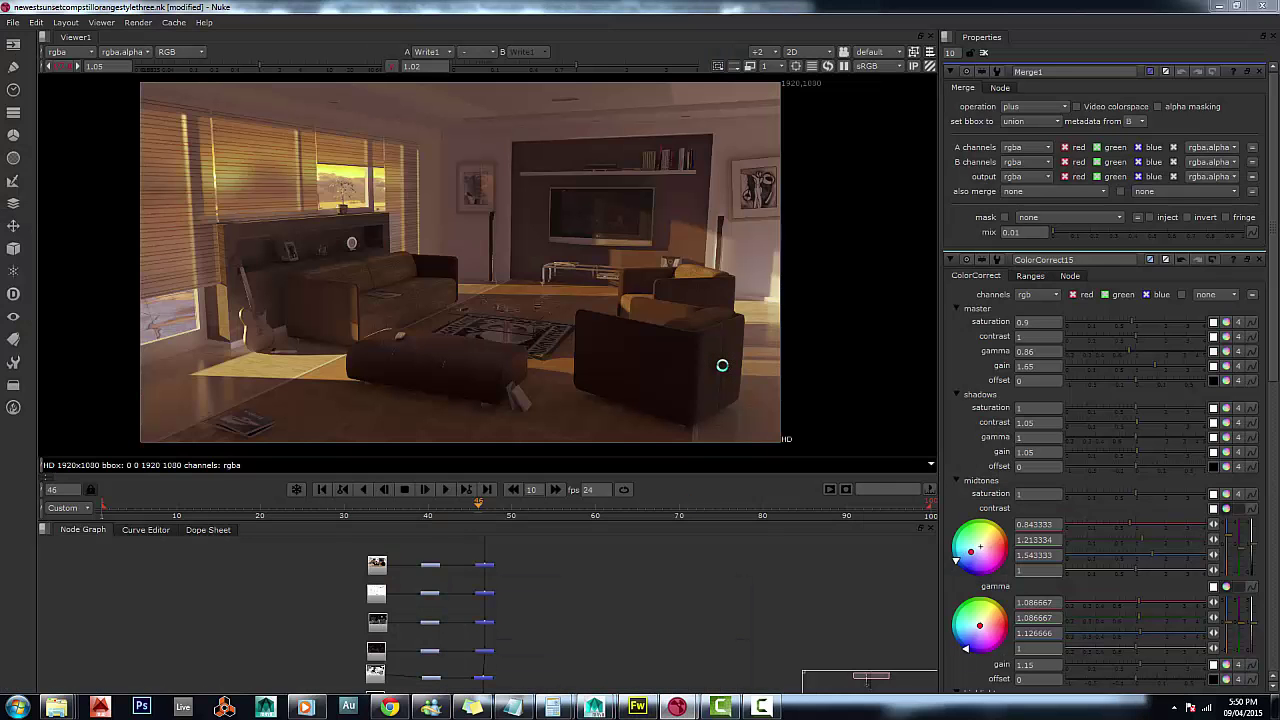
key(alt+Tab)
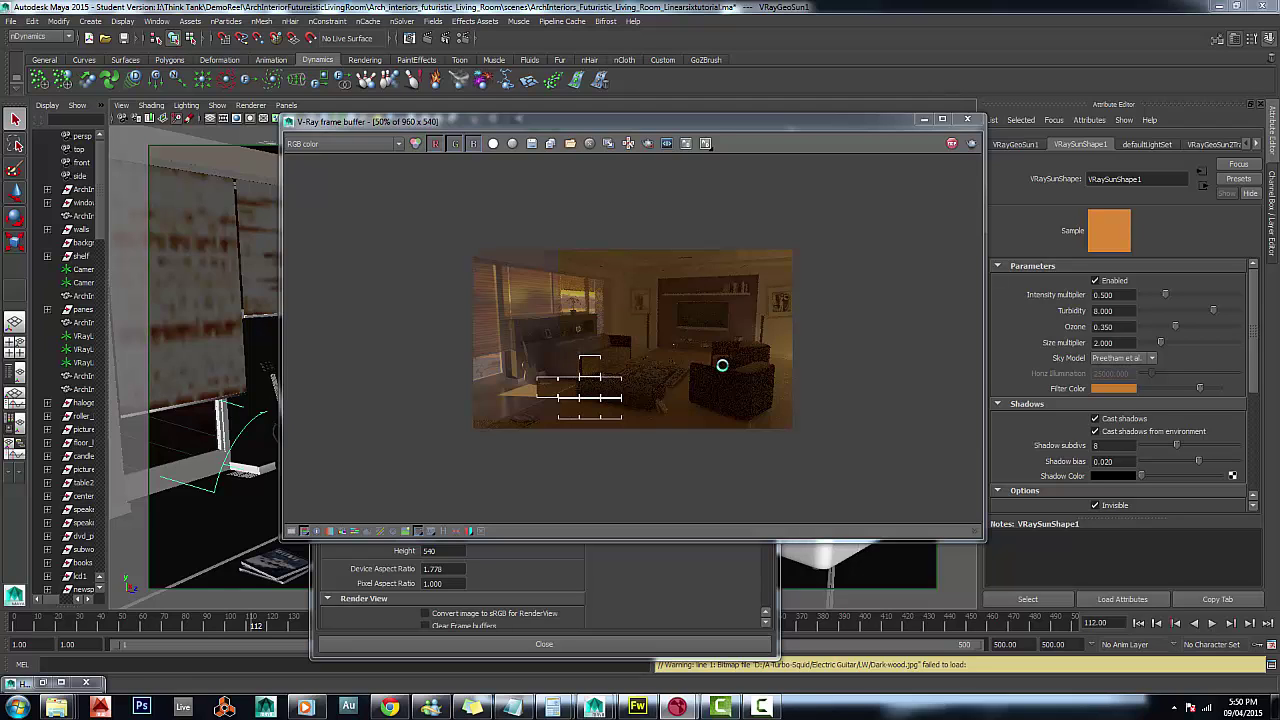
key(alt+Tab)
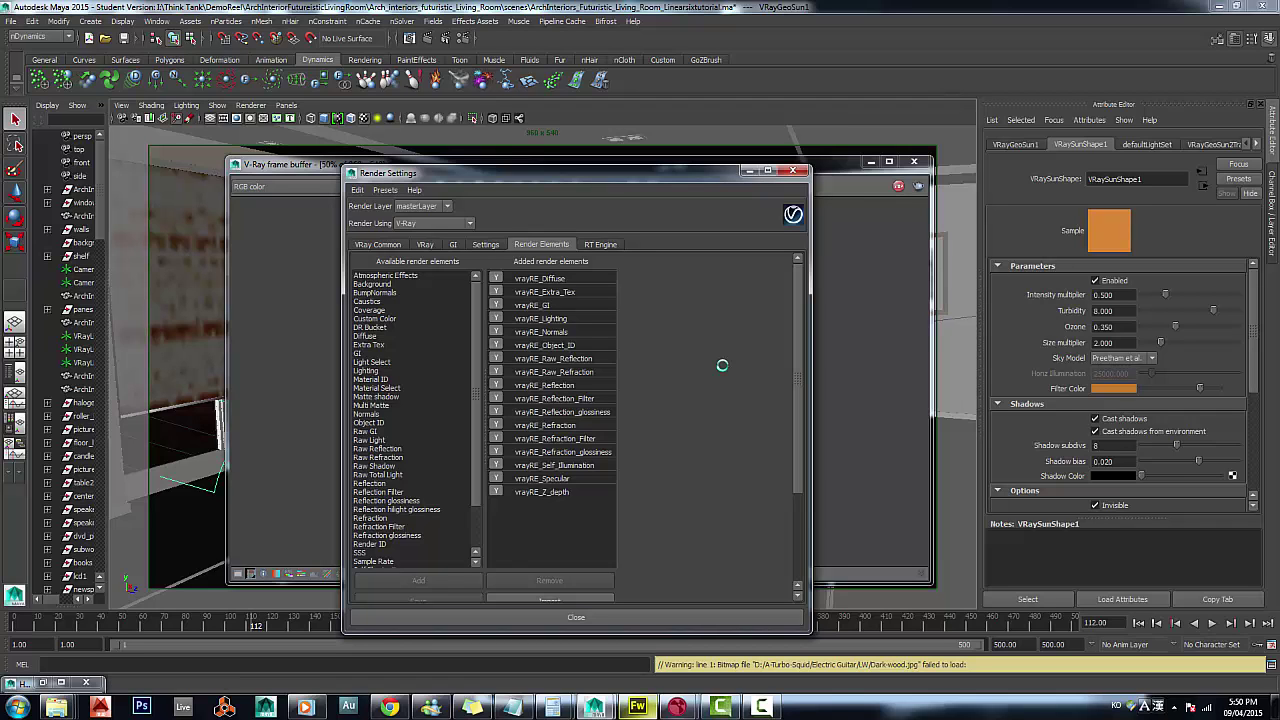
Step: Switch to the sunset composite in Nuke and examine the chain of Read, ColorCorrect and Merge nodes, ending at the SunsetLinear.diffuse.exr branch
mouse_move(677, 707)
click(735, 630)
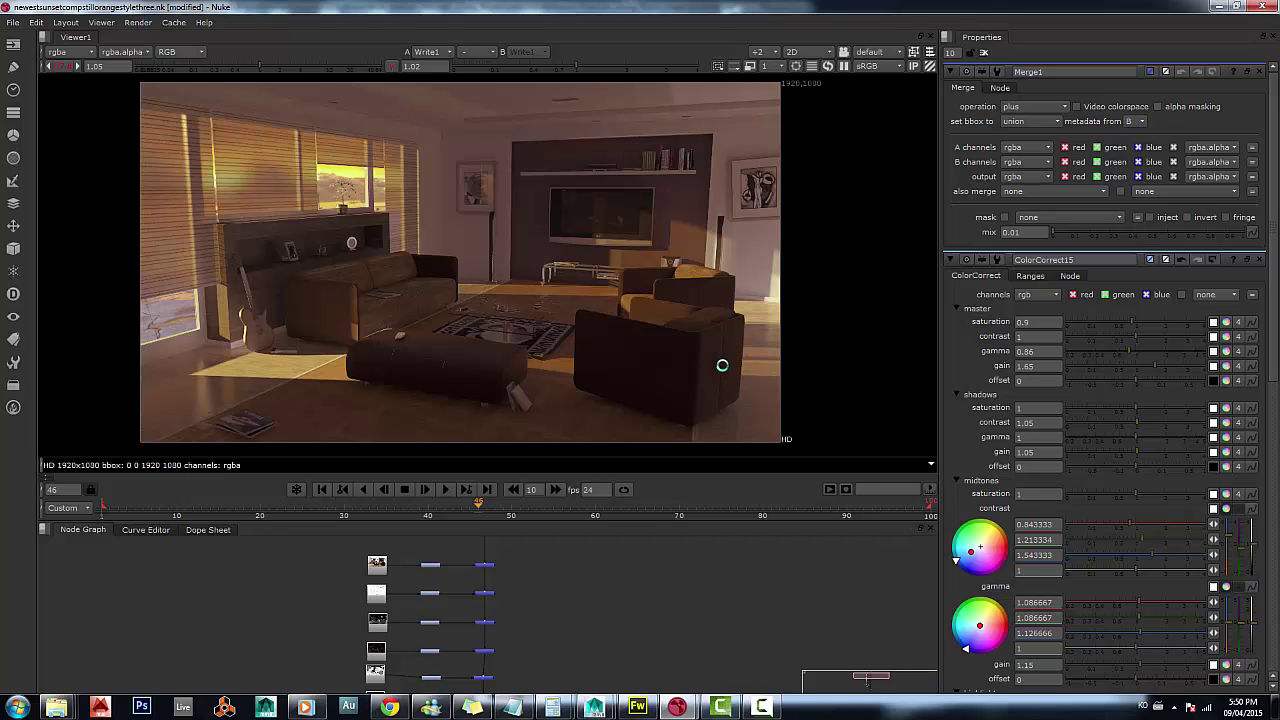
scroll(460, 600, up, 5)
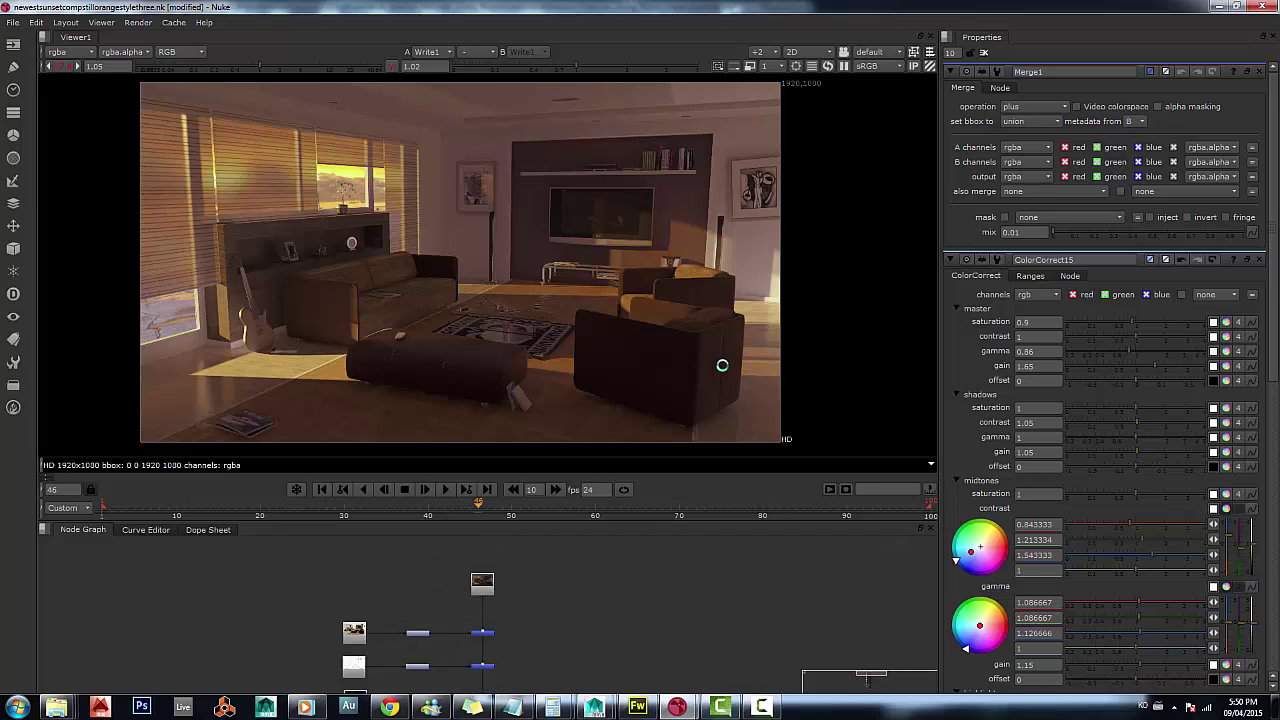
scroll(420, 615, up, 4)
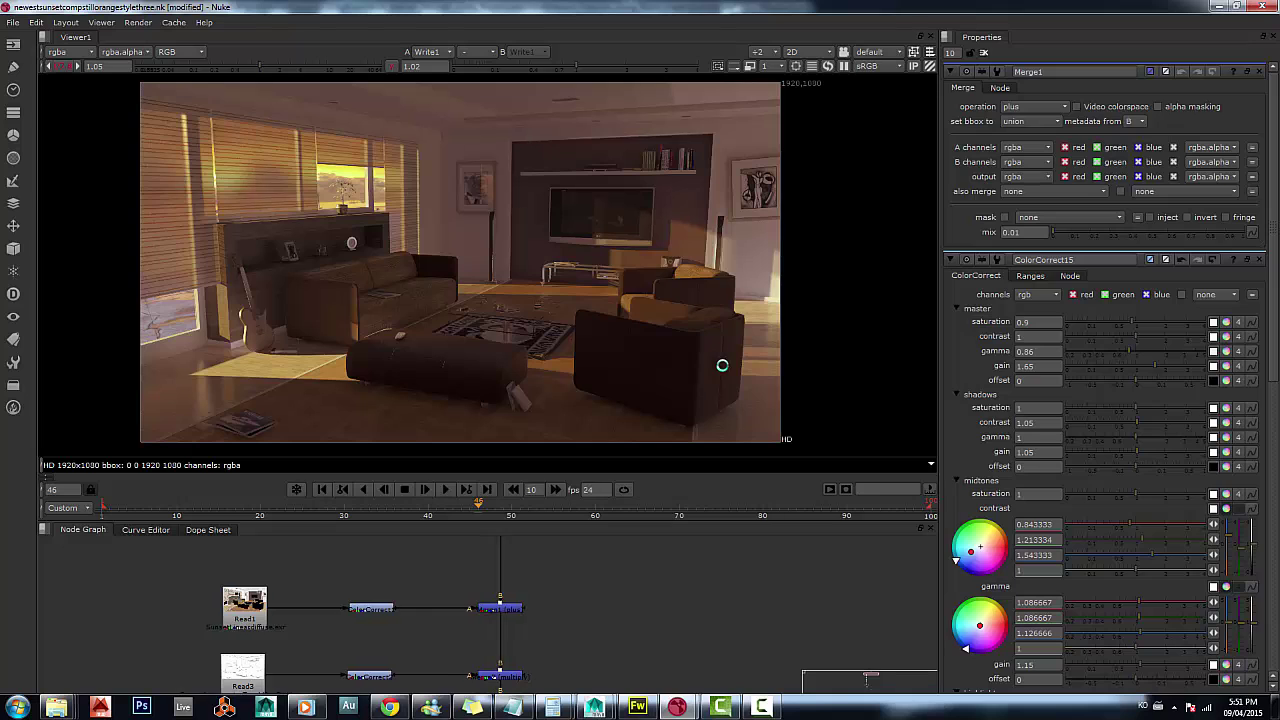
middle_drag(450, 600, 452, 658)
scroll(430, 610, down, 4)
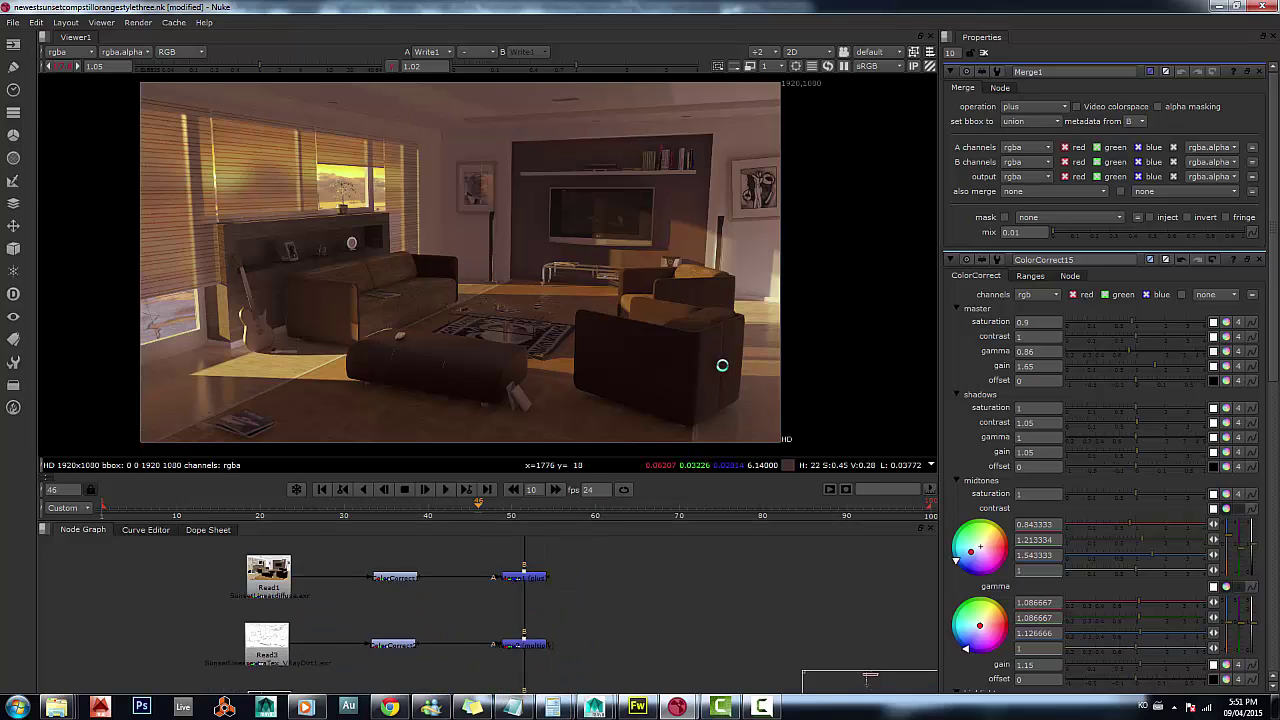
middle_drag(470, 610, 423, 610)
scroll(608, 608, down, 4)
middle_drag(610, 655, 583, 590)
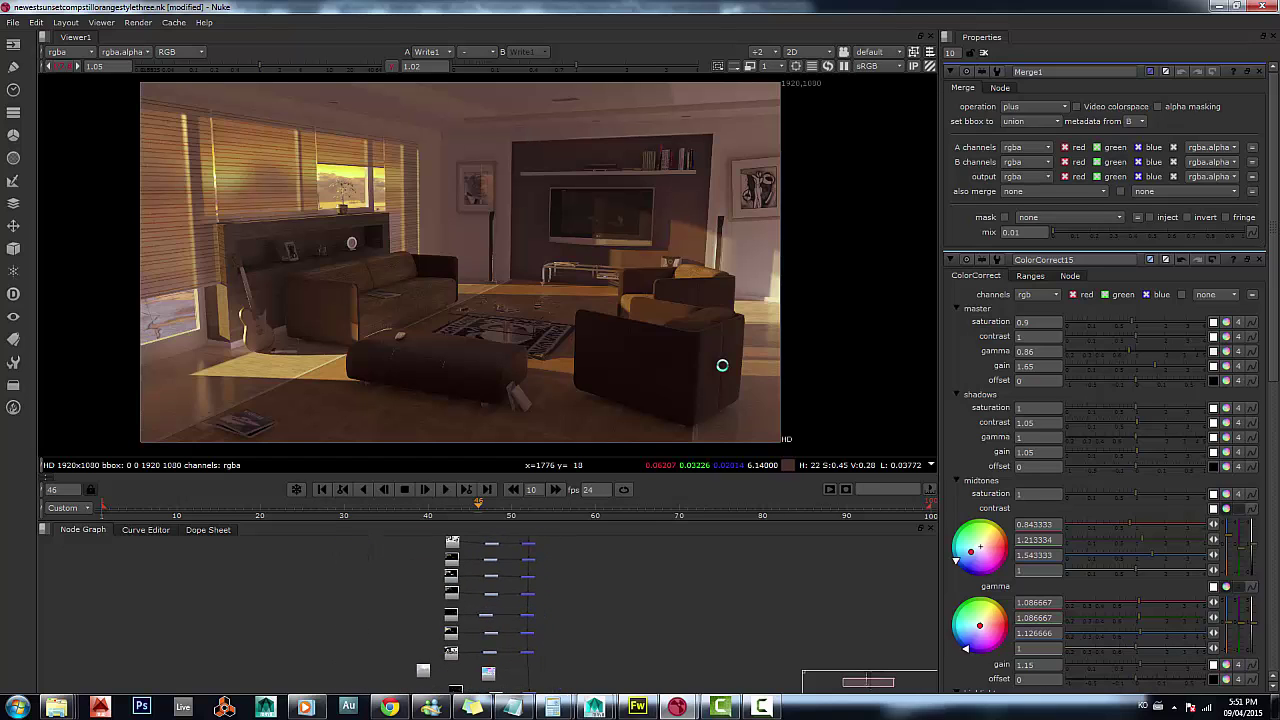
scroll(592, 600, up, 5)
scroll(504, 599, up, 2)
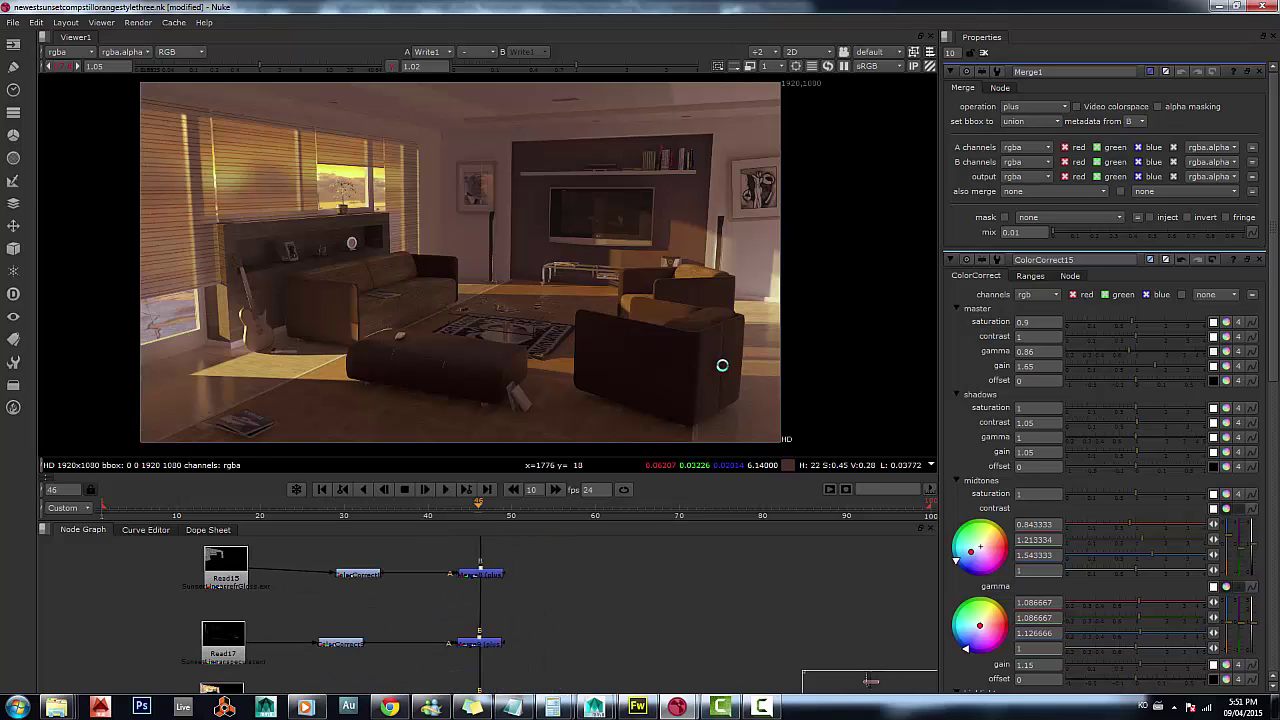
middle_drag(504, 599, 690, 626)
scroll(690, 626, down, 2)
middle_drag(704, 570, 680, 650)
middle_drag(686, 550, 680, 597)
scroll(680, 597, up, 3)
scroll(529, 625, up, 3)
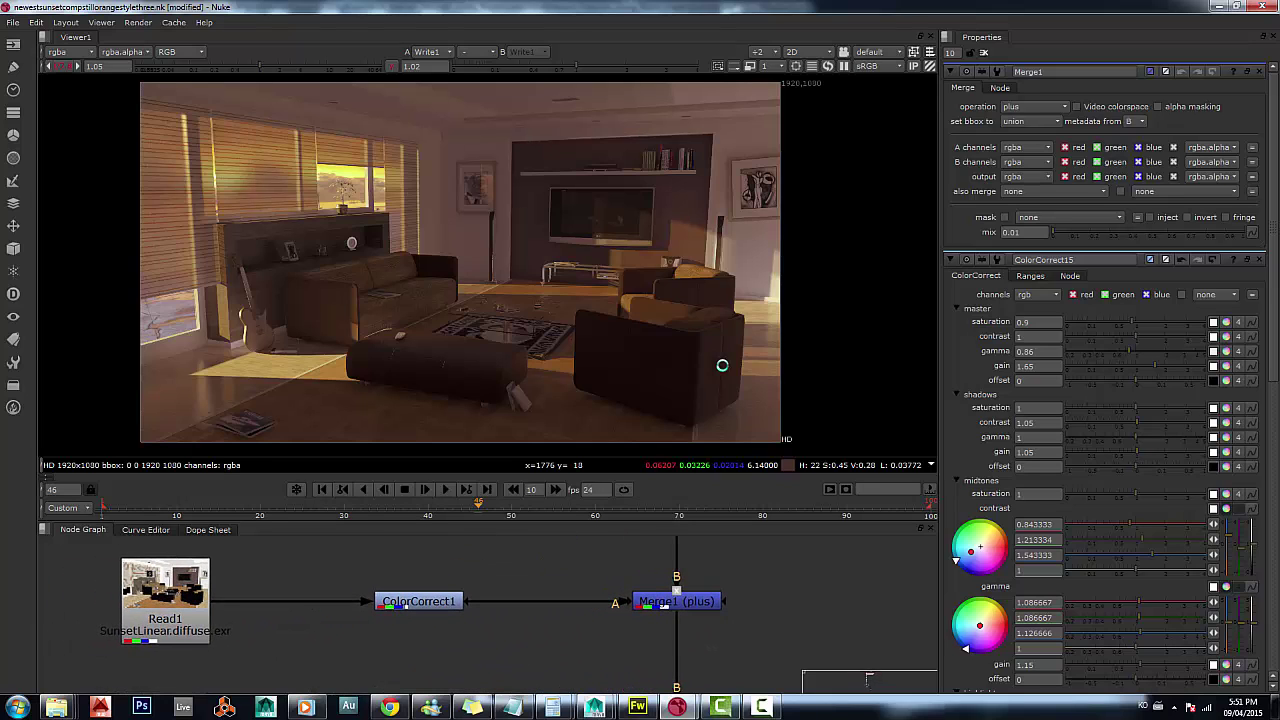
Step: Detach ColorCorrect1 from Merge1's A input and reconnect it, and view Merge1's available operations without changing plus
click(165, 622)
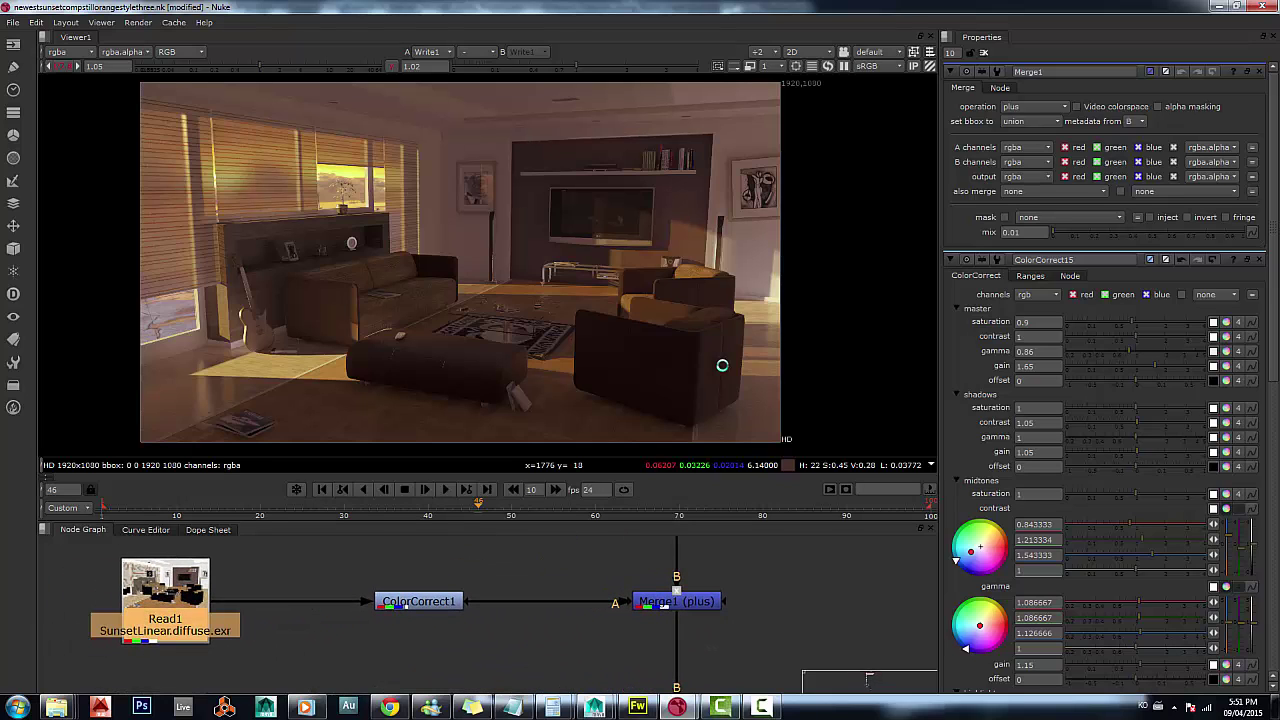
drag(624, 601, 652, 565)
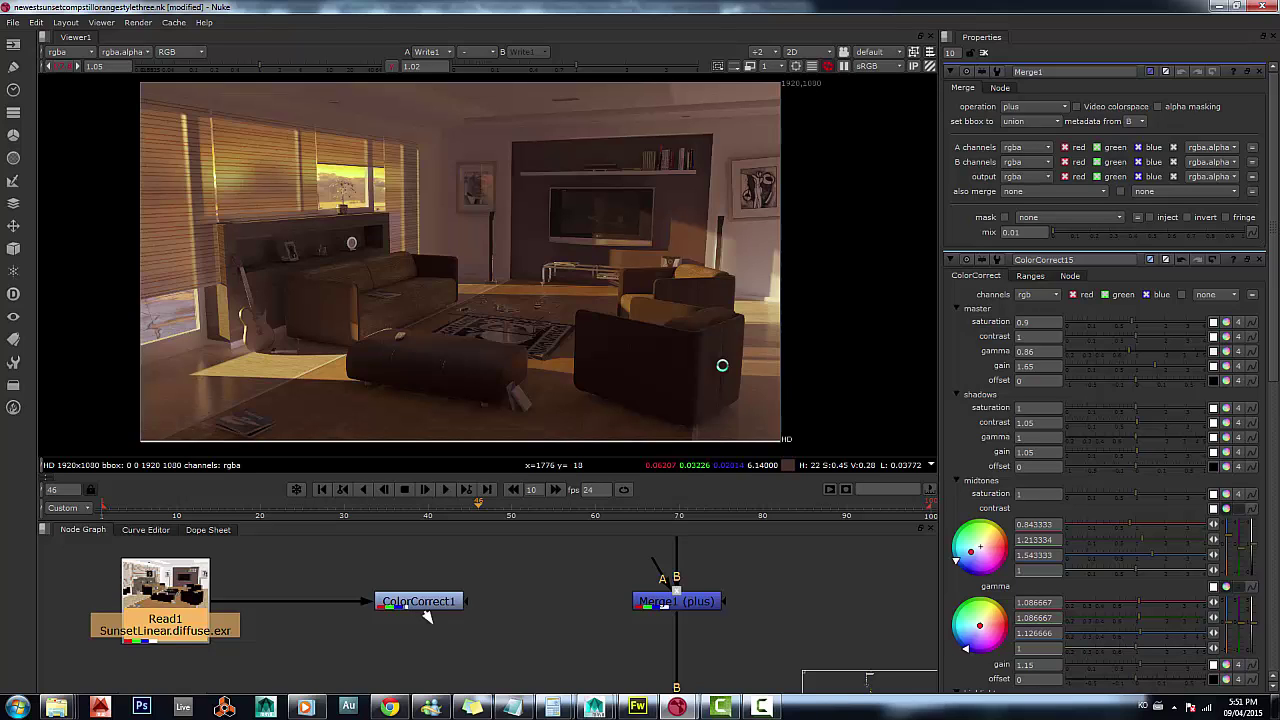
drag(420, 613, 660, 602)
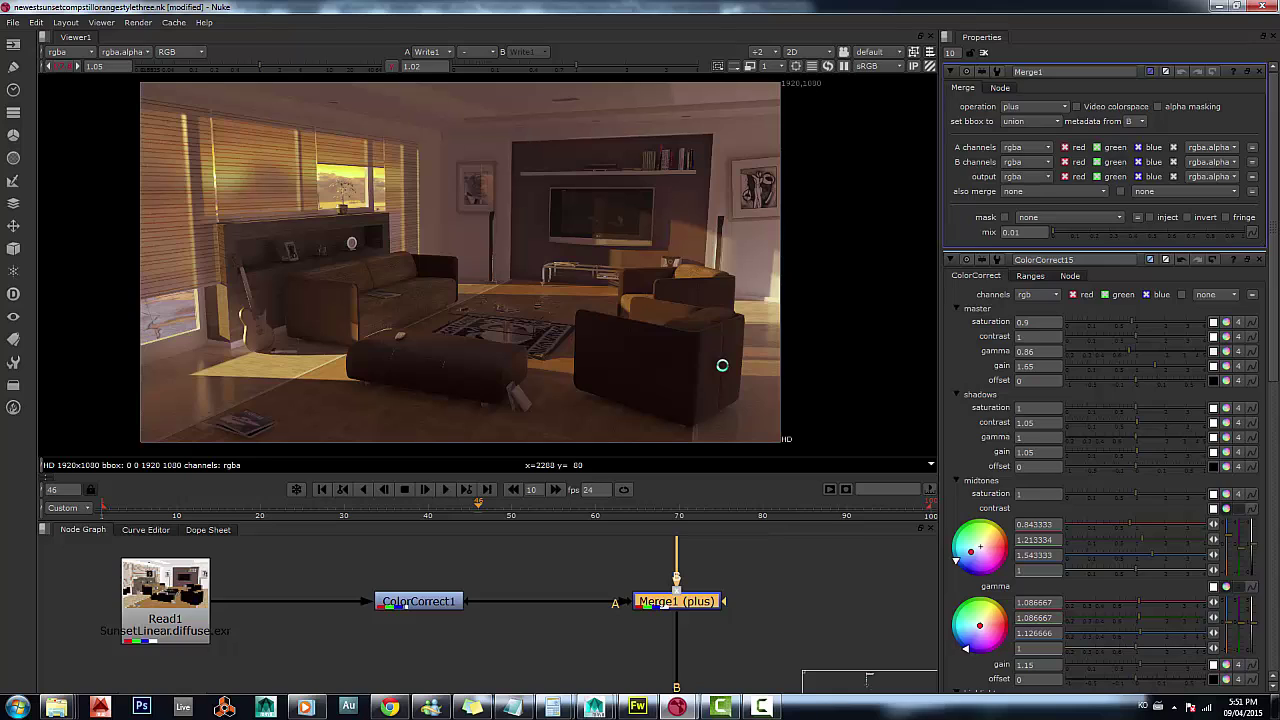
click(1035, 106)
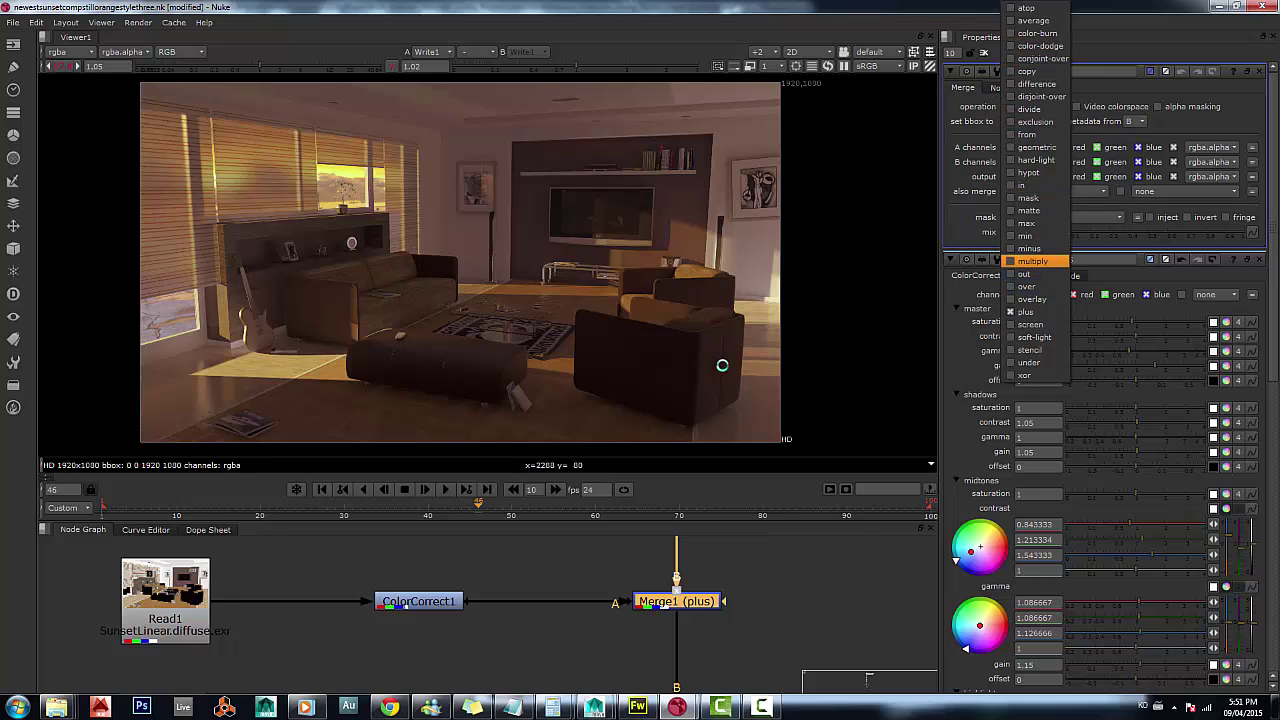
key(Escape)
Step: Enlarge the node graph area and examine the SunsetLinear.exr beauty, diffuse and extraTex_VRayDirt1 Read nodes with their Merge nodes
scroll(488, 615, down, 5)
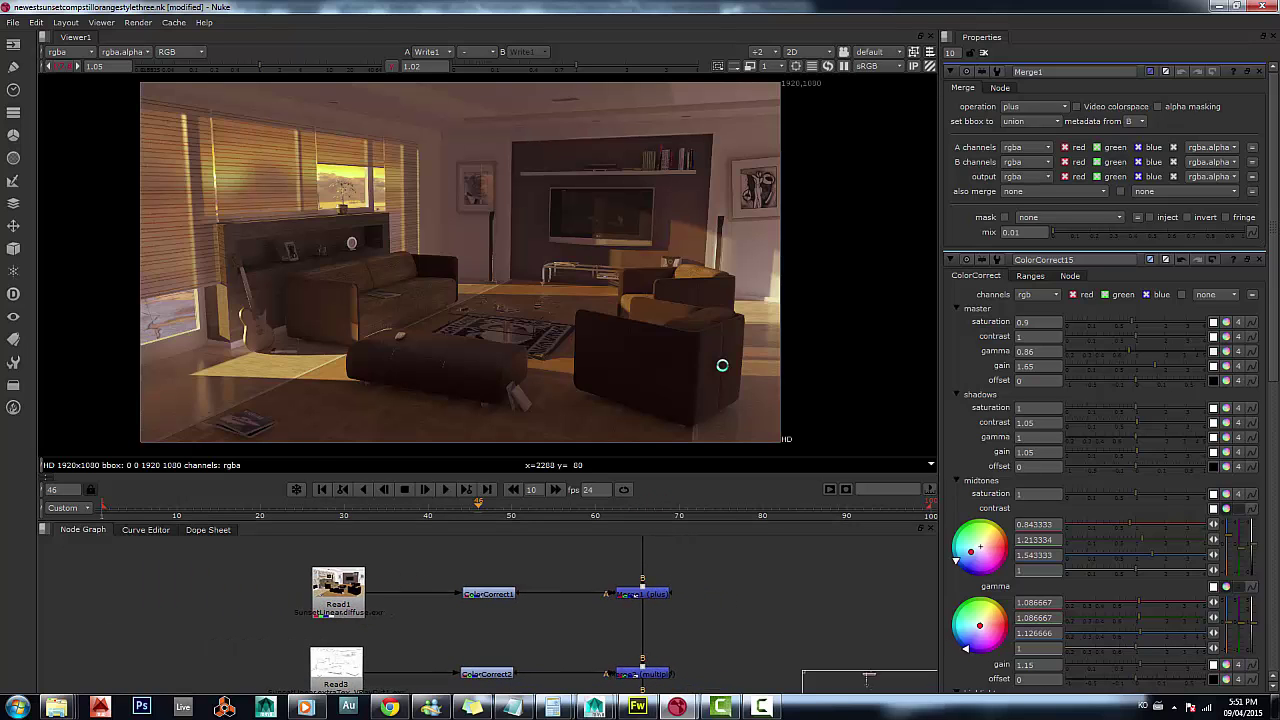
drag(637, 521, 637, 318)
middle_drag(722, 365, 713, 497)
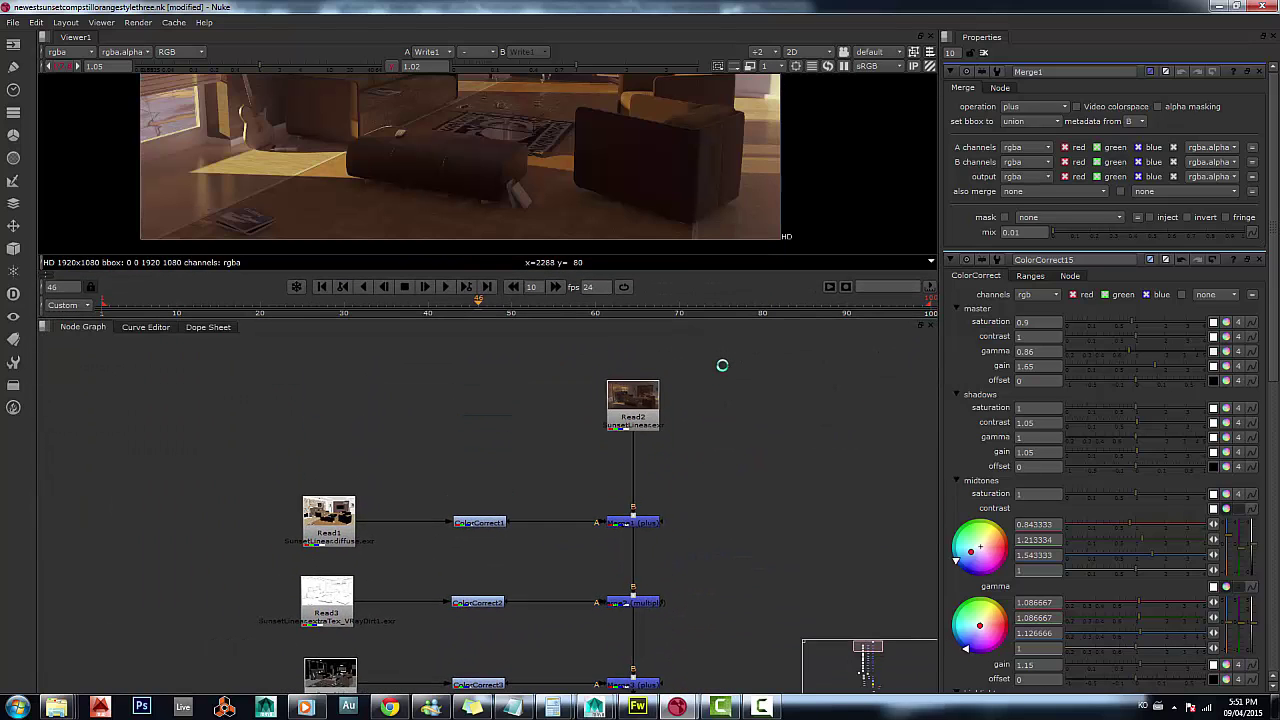
click(633, 412)
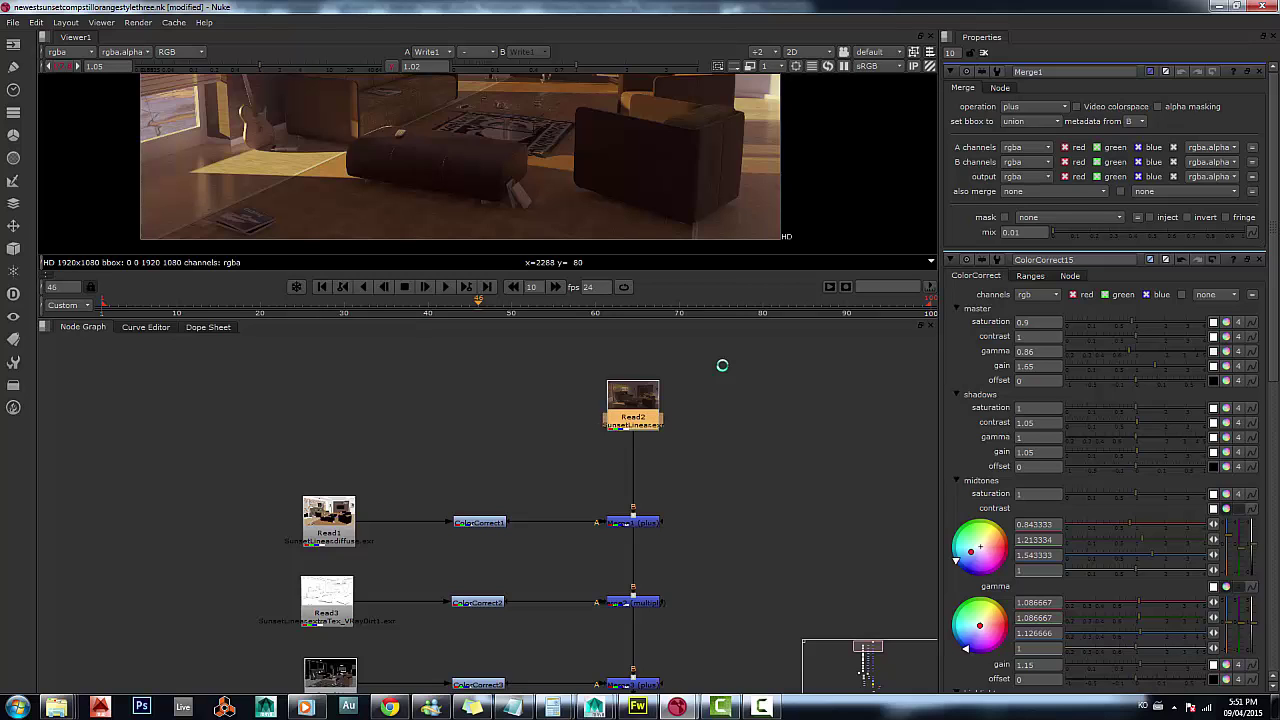
middle_drag(480, 527, 461, 445)
scroll(461, 445, up, 1)
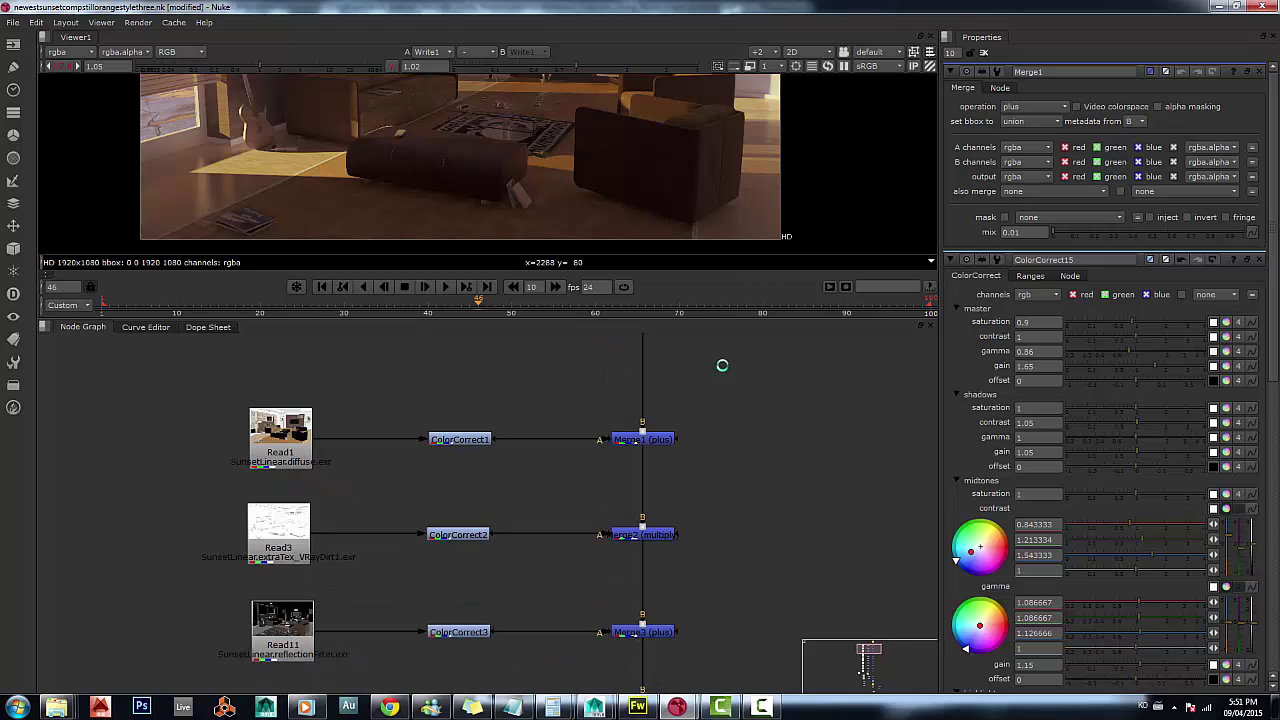
click(280, 440)
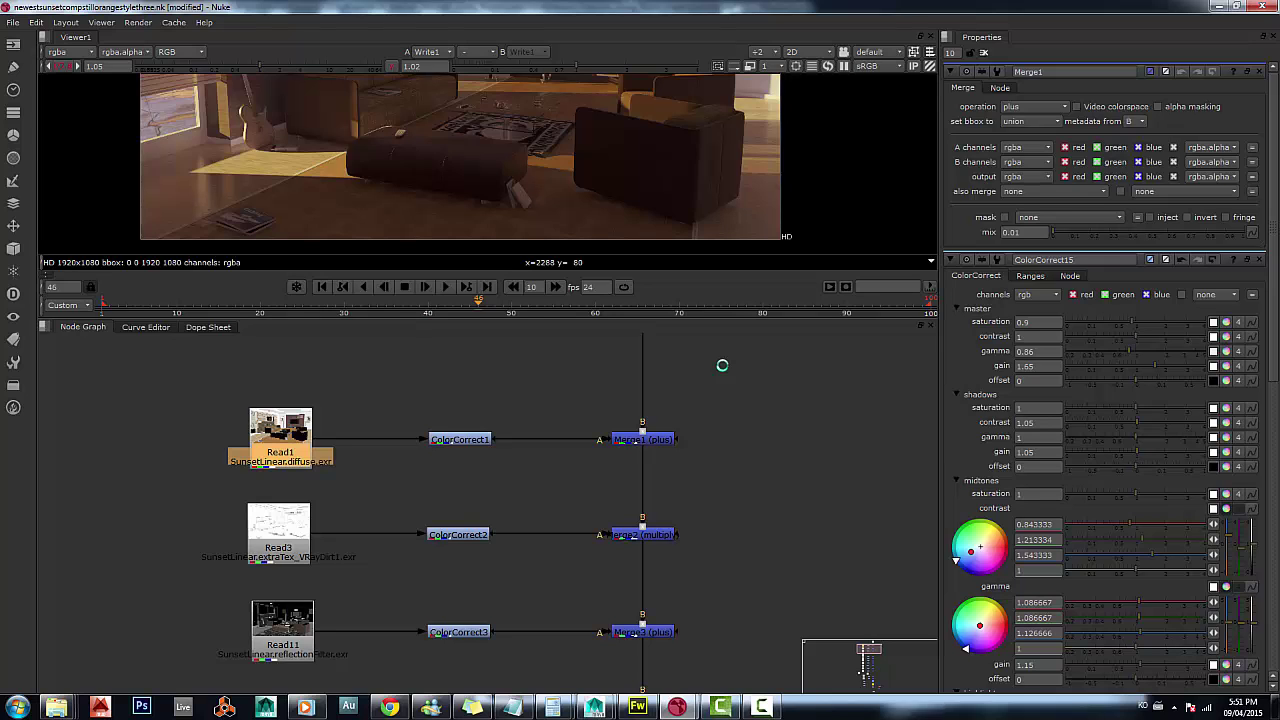
middle_drag(350, 500, 346, 448)
scroll(346, 448, up, 1)
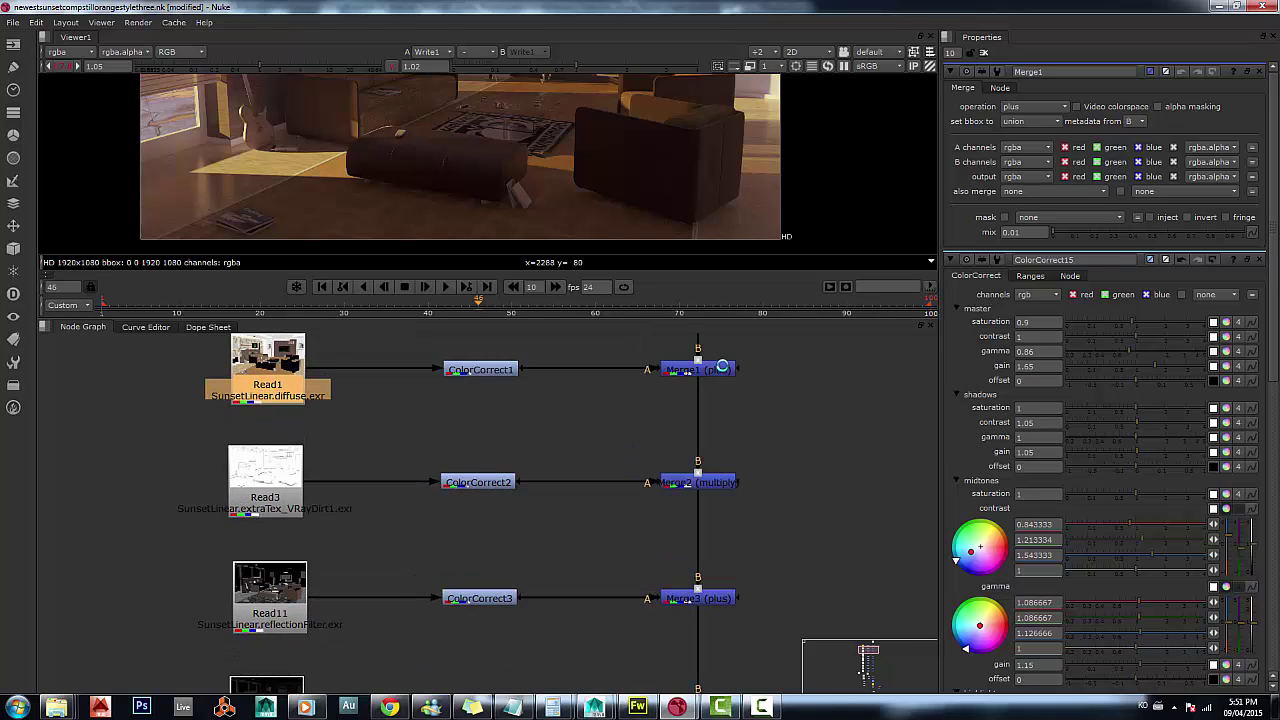
click(265, 478)
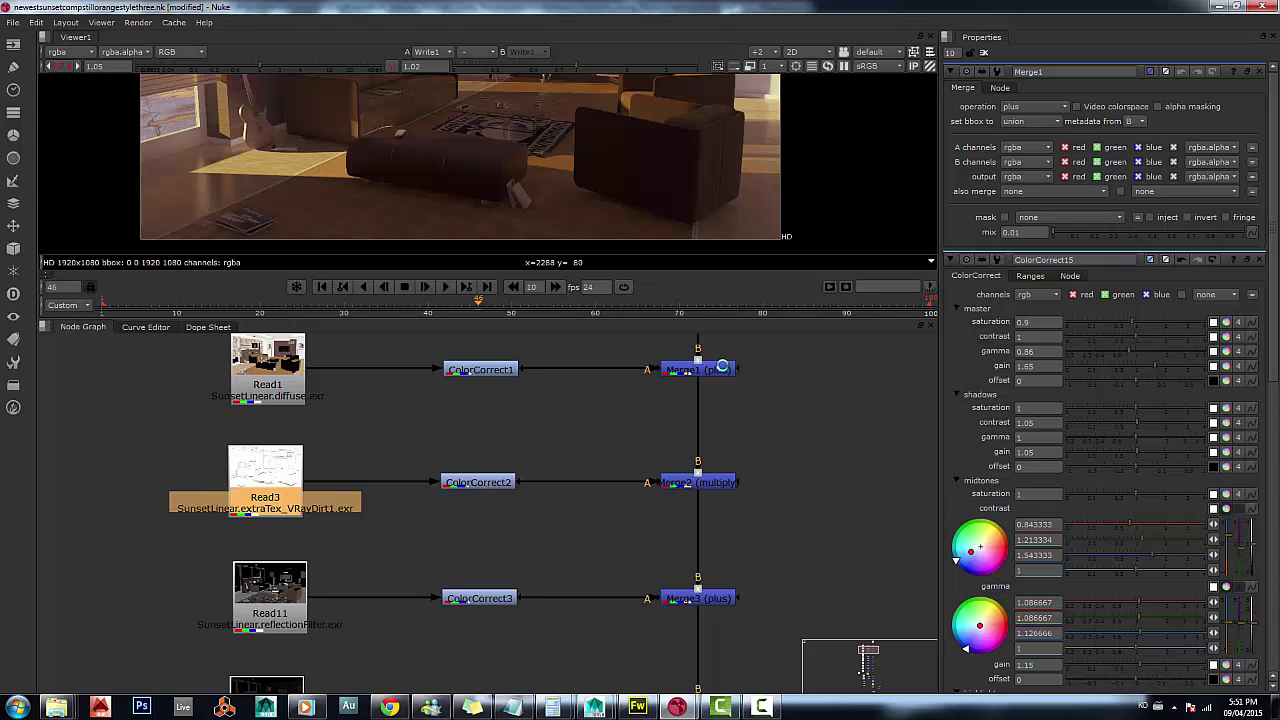
middle_drag(346, 448, 326, 518)
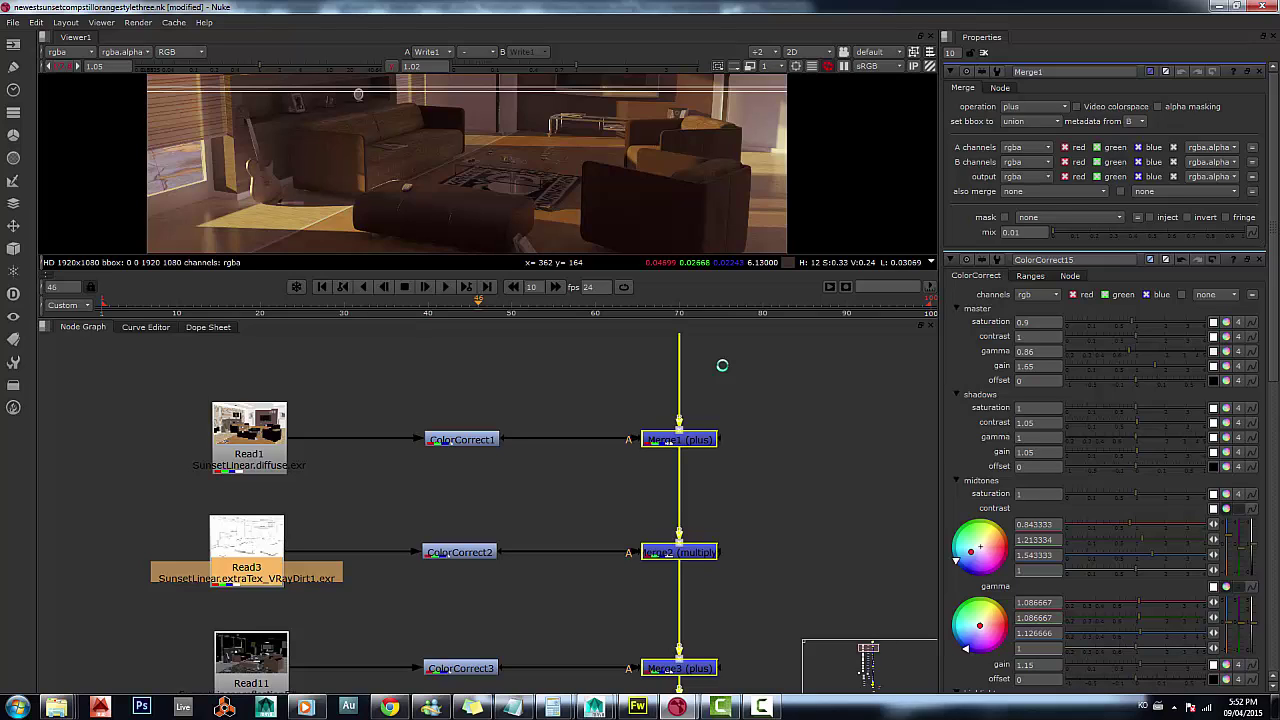
click(722, 365)
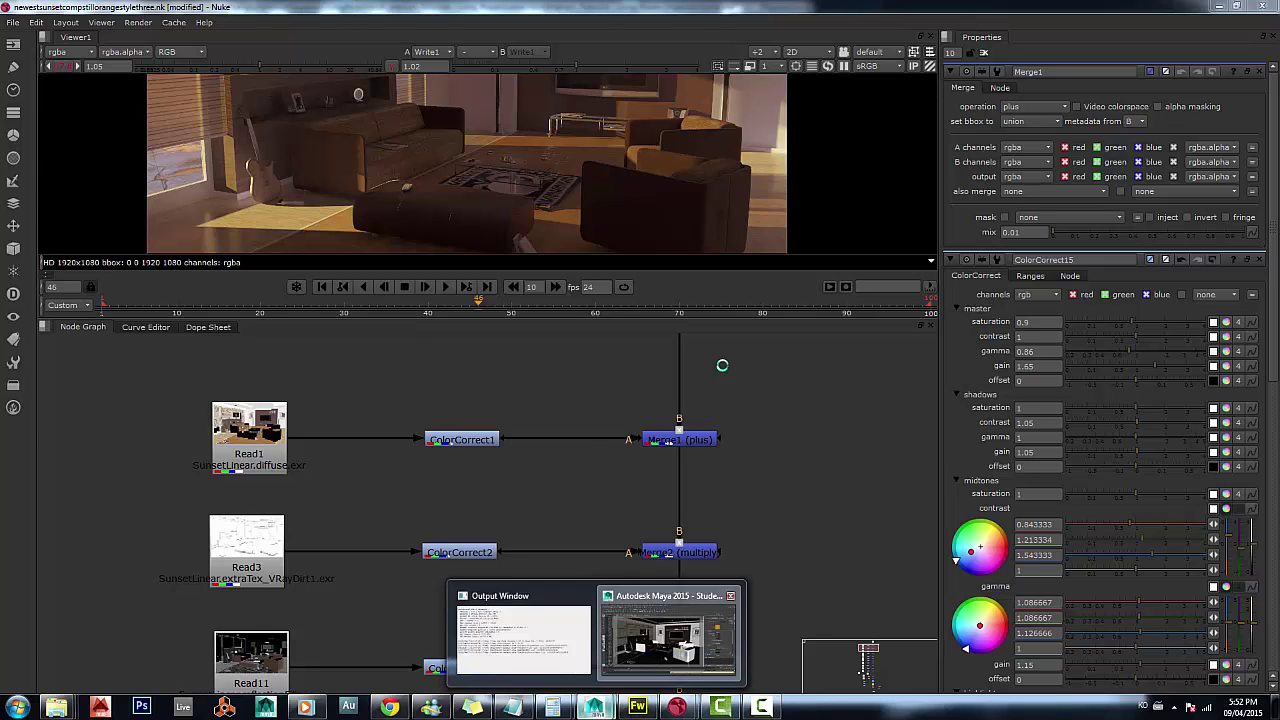
Step: Switch to Maya and inspect the V-Ray render in progress in the frame buffer at 100% and 50% zoom
click(669, 645)
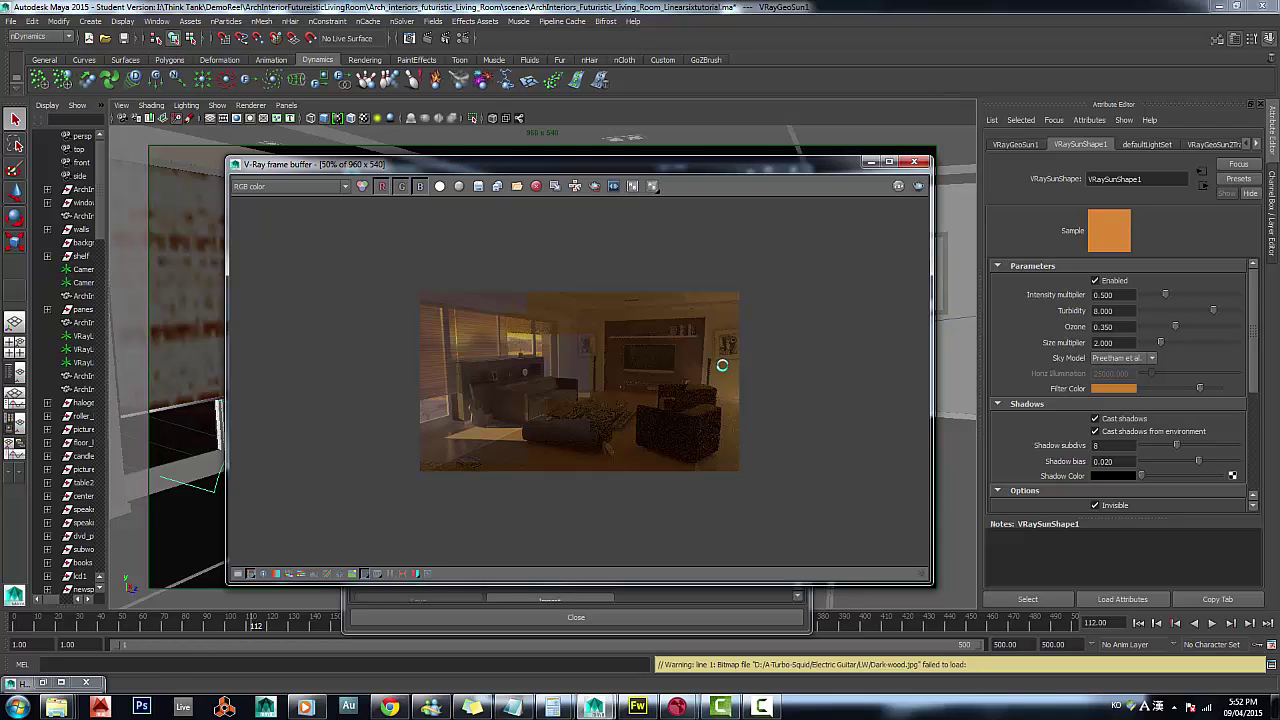
scroll(722, 365, up, 1)
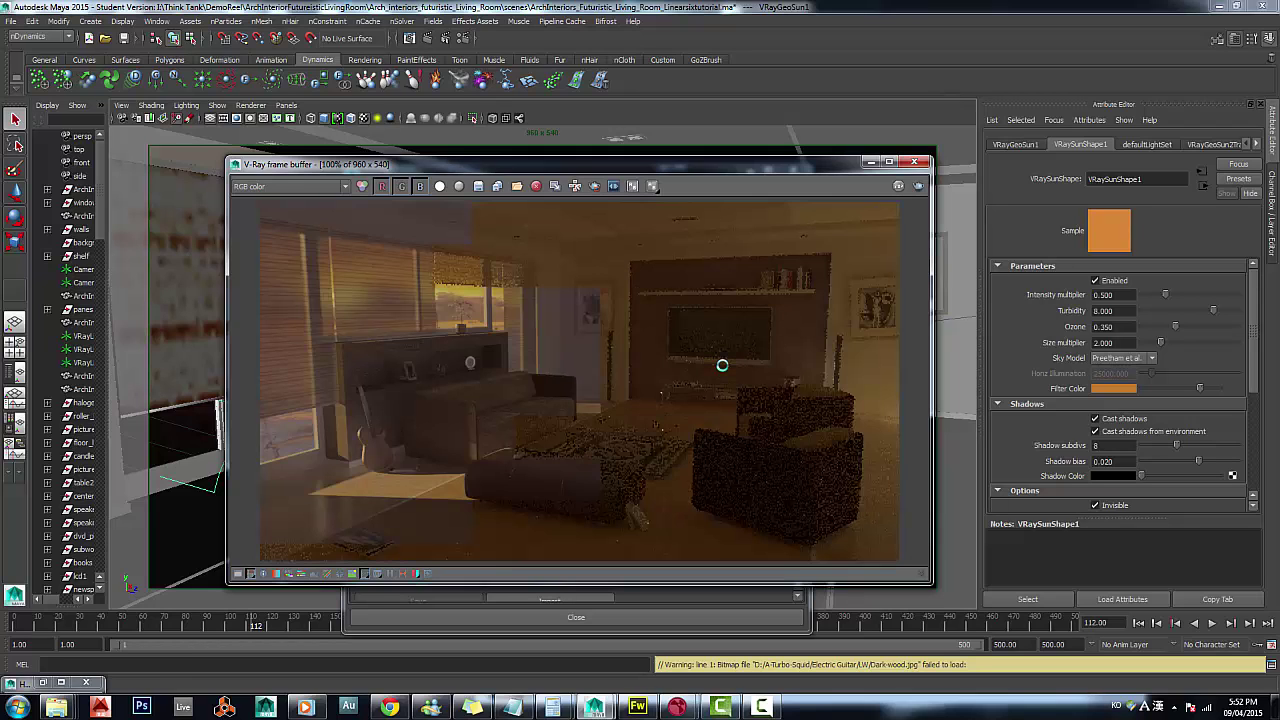
scroll(722, 365, down, 1)
scroll(722, 365, up, 1)
scroll(722, 365, down, 2)
scroll(722, 365, up, 2)
scroll(722, 365, down, 1)
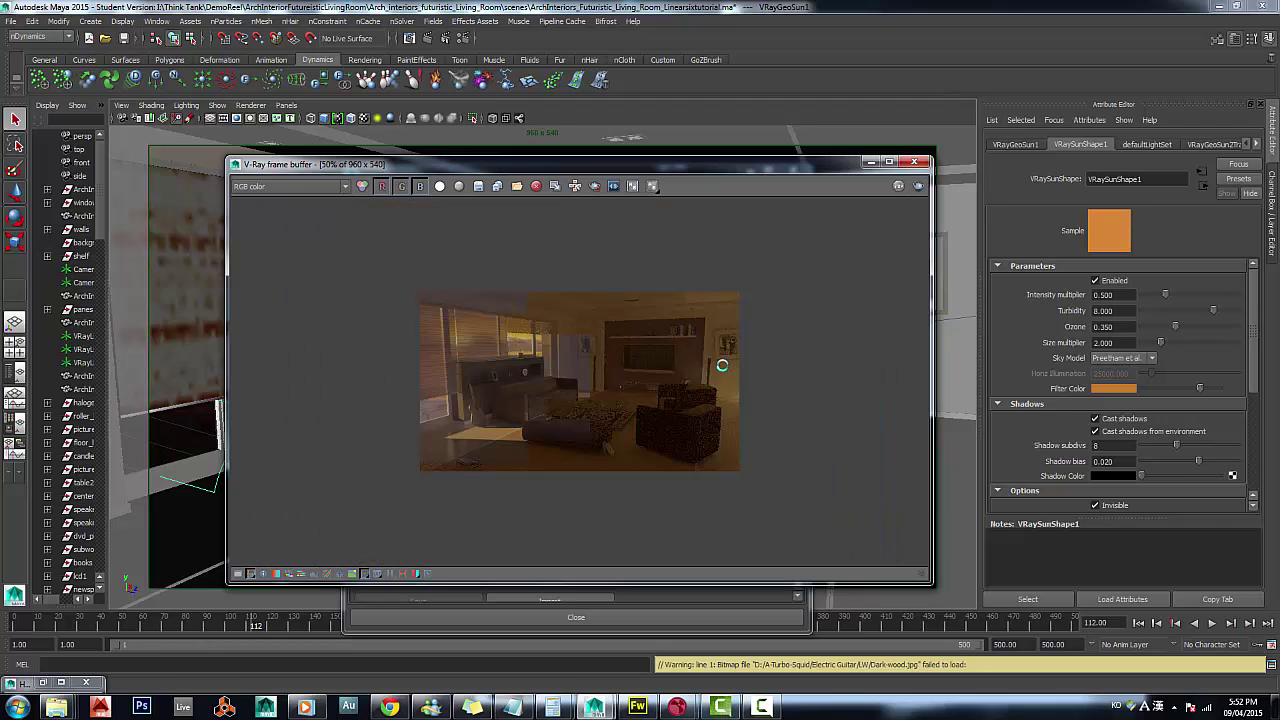
scroll(722, 365, up, 1)
scroll(722, 365, down, 1)
Step: Return to the Nuke sunset script, enlarge the viewer area and examine the composite closely alongside the Read2 beauty pass and merge chain
mouse_move(677, 707)
click(750, 632)
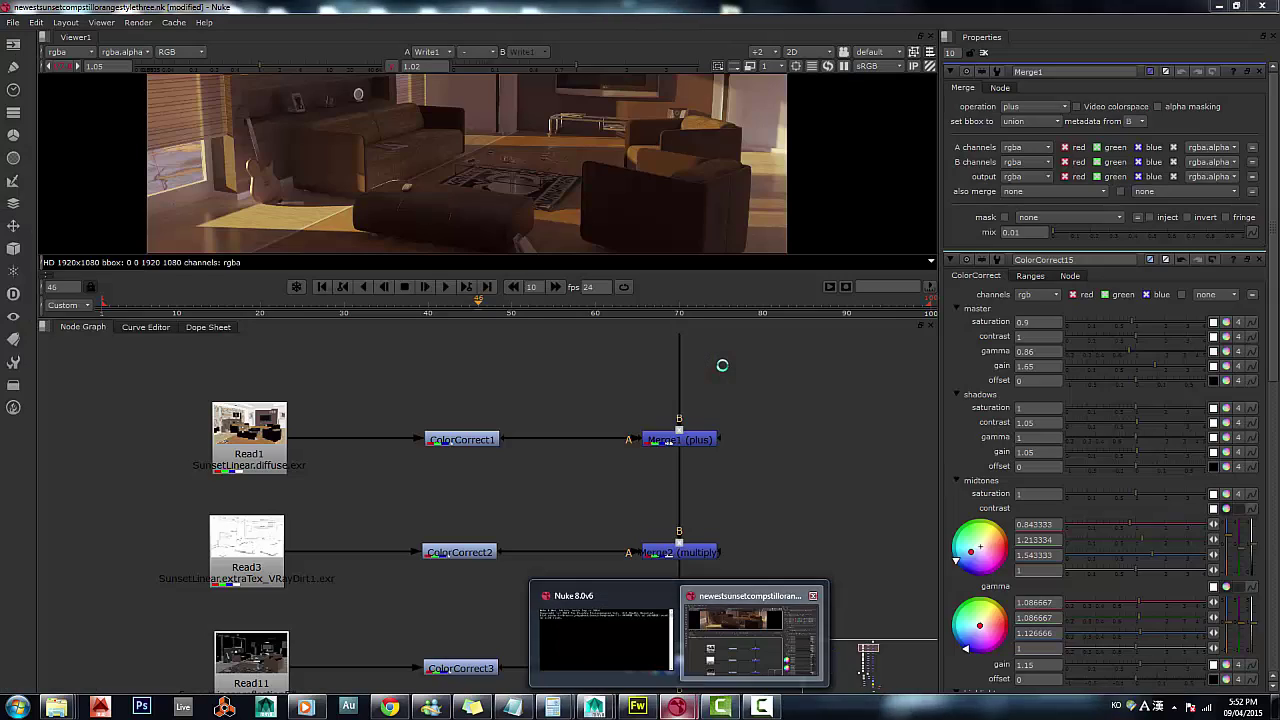
drag(860, 650, 868, 648)
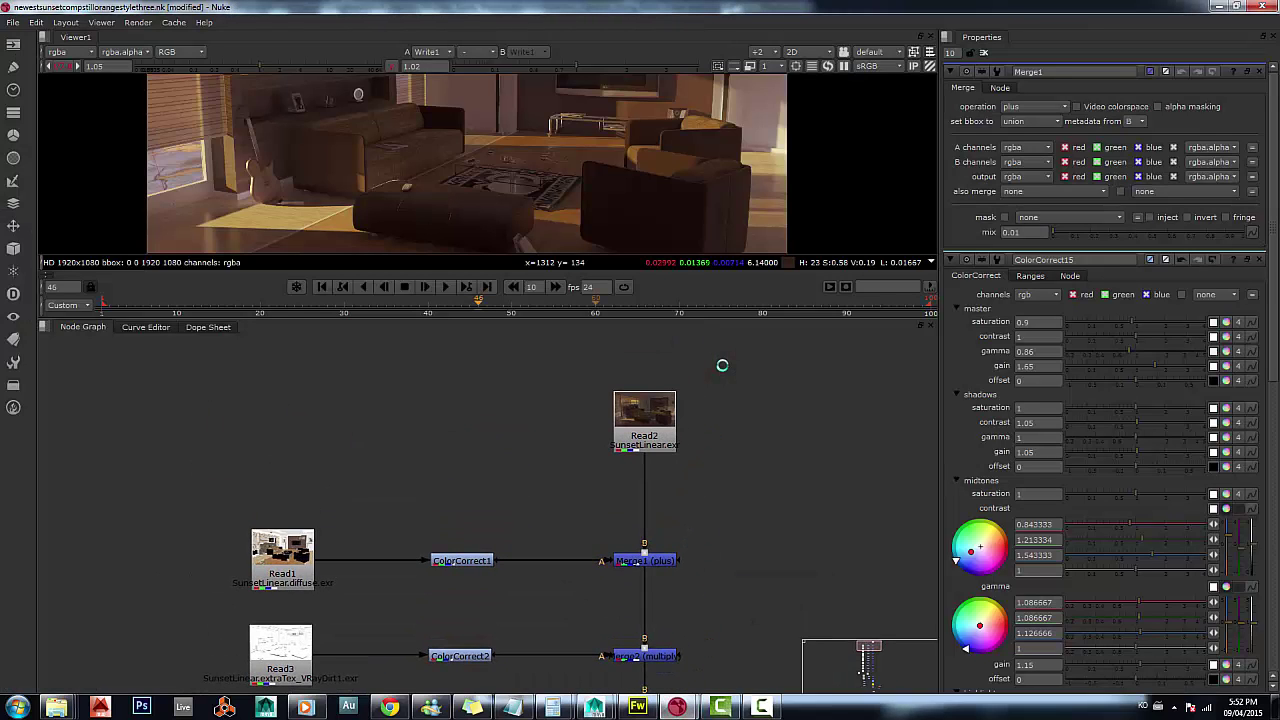
drag(597, 318, 597, 481)
scroll(790, 265, down, 2)
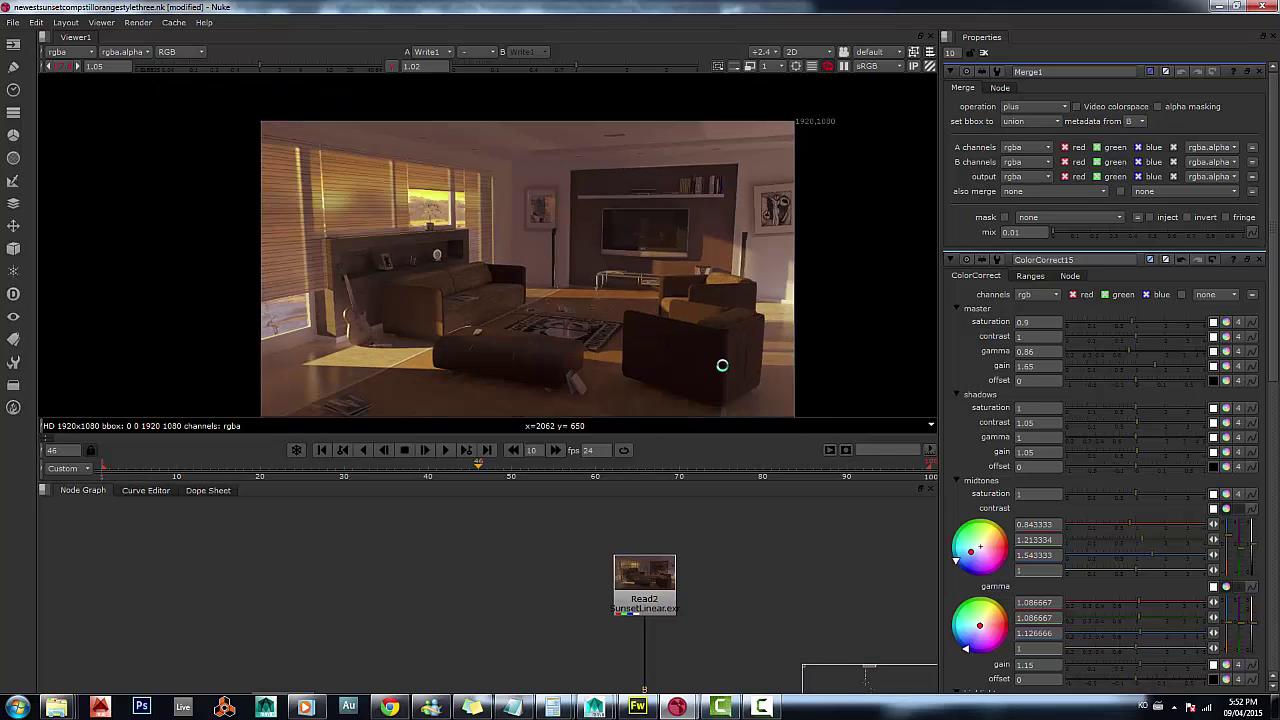
middle_drag(854, 263, 817, 242)
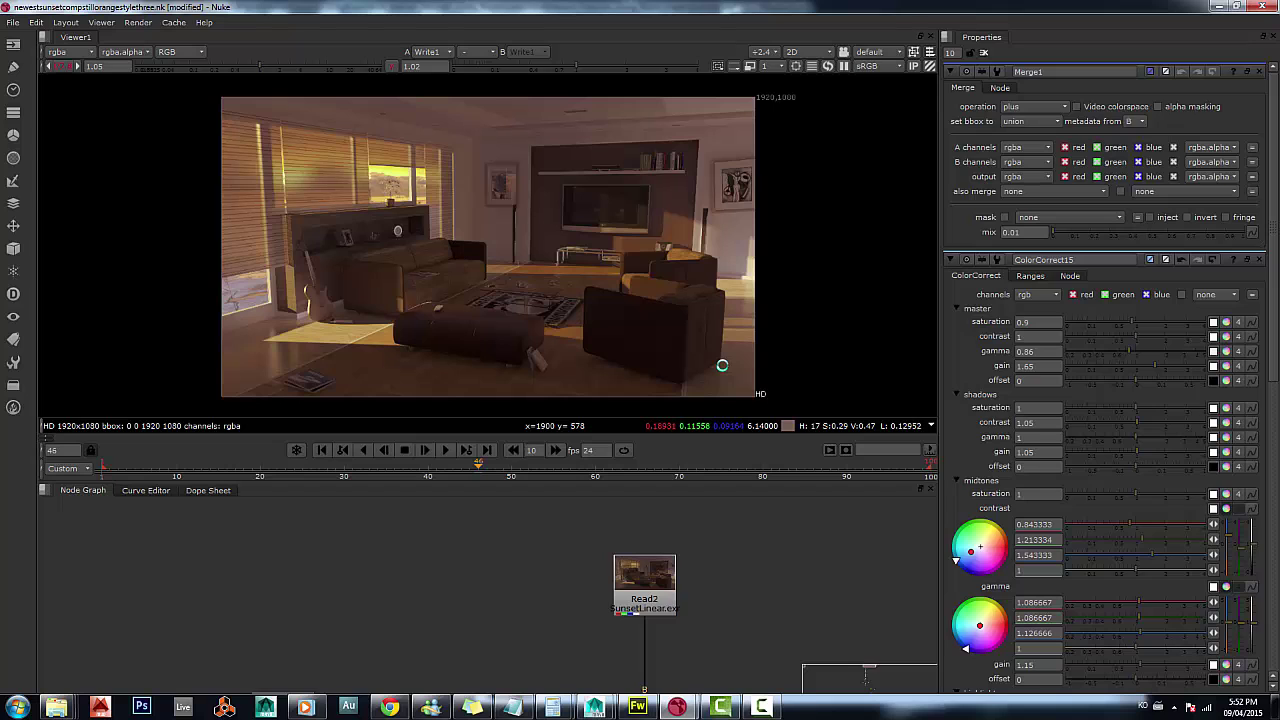
middle_drag(660, 600, 629, 470)
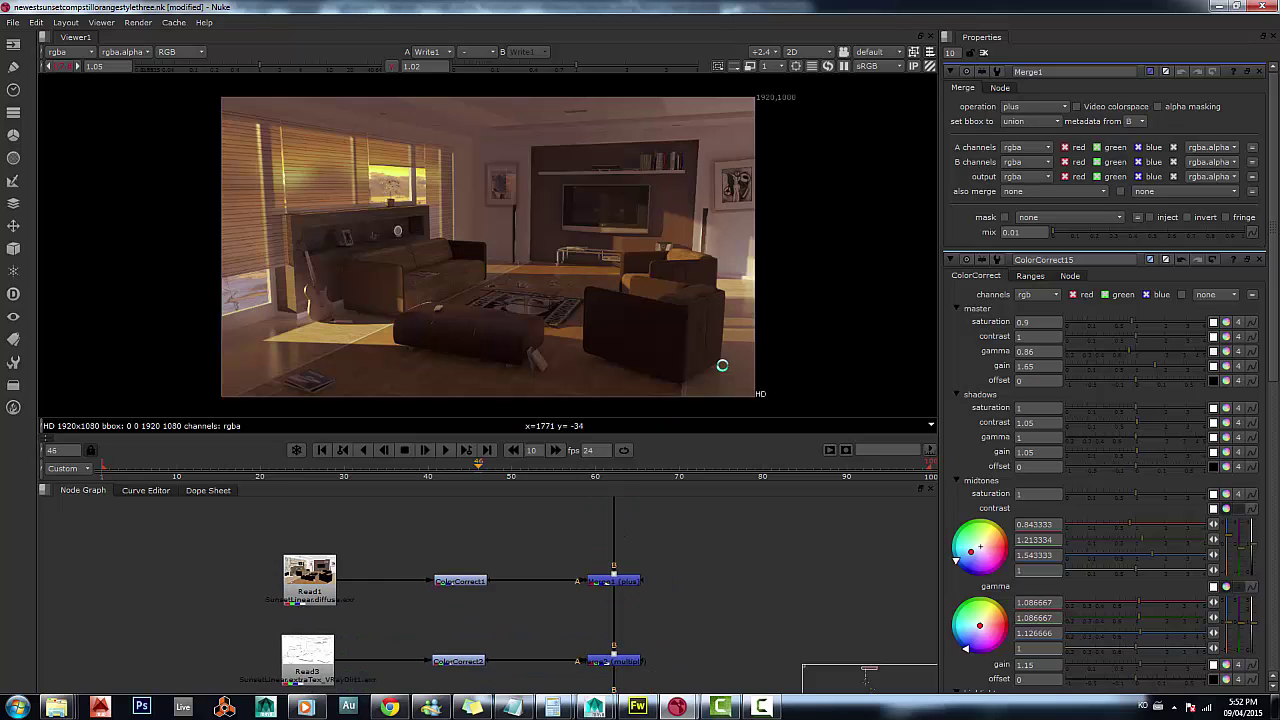
scroll(505, 520, down, 5)
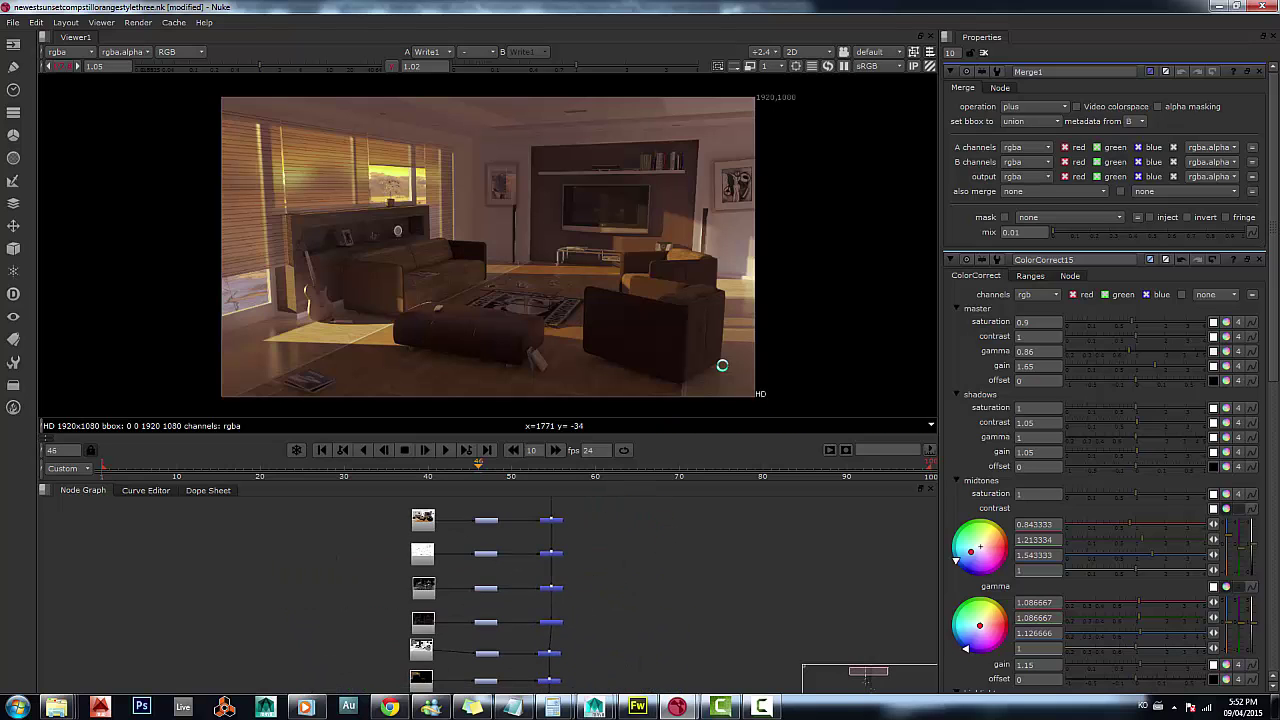
scroll(517, 600, up, 4)
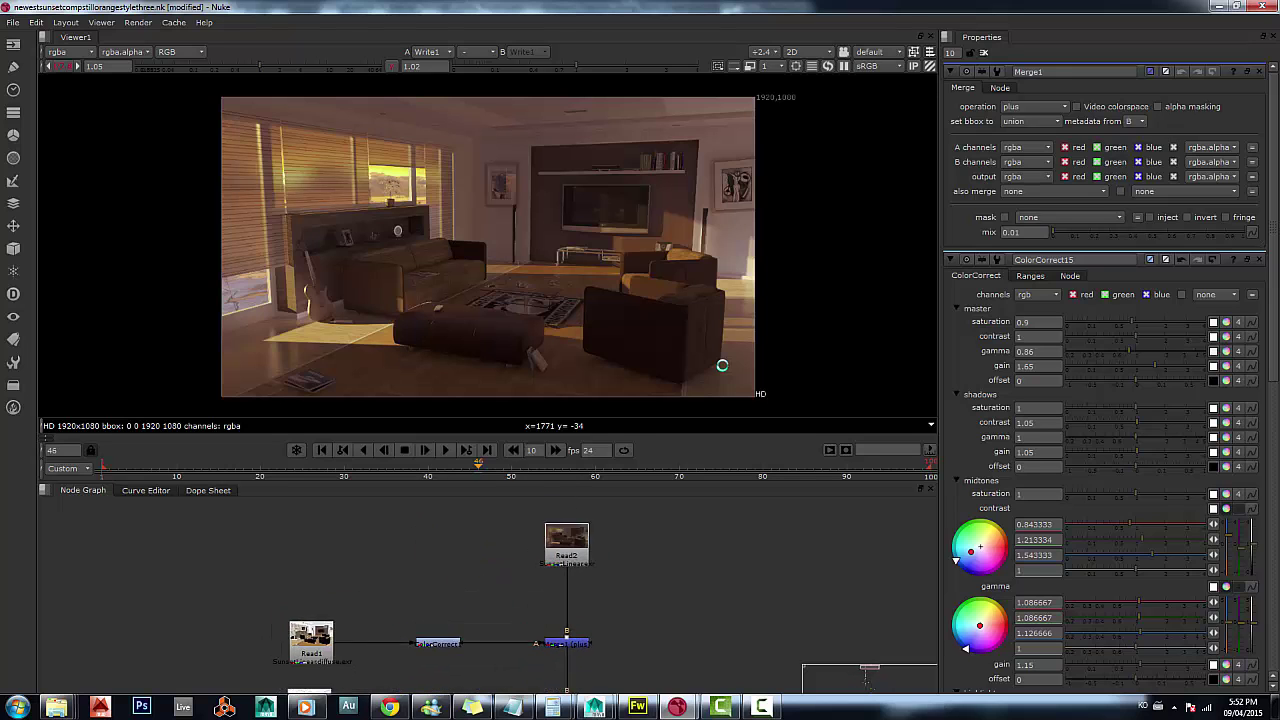
key(equal)
key(equal)
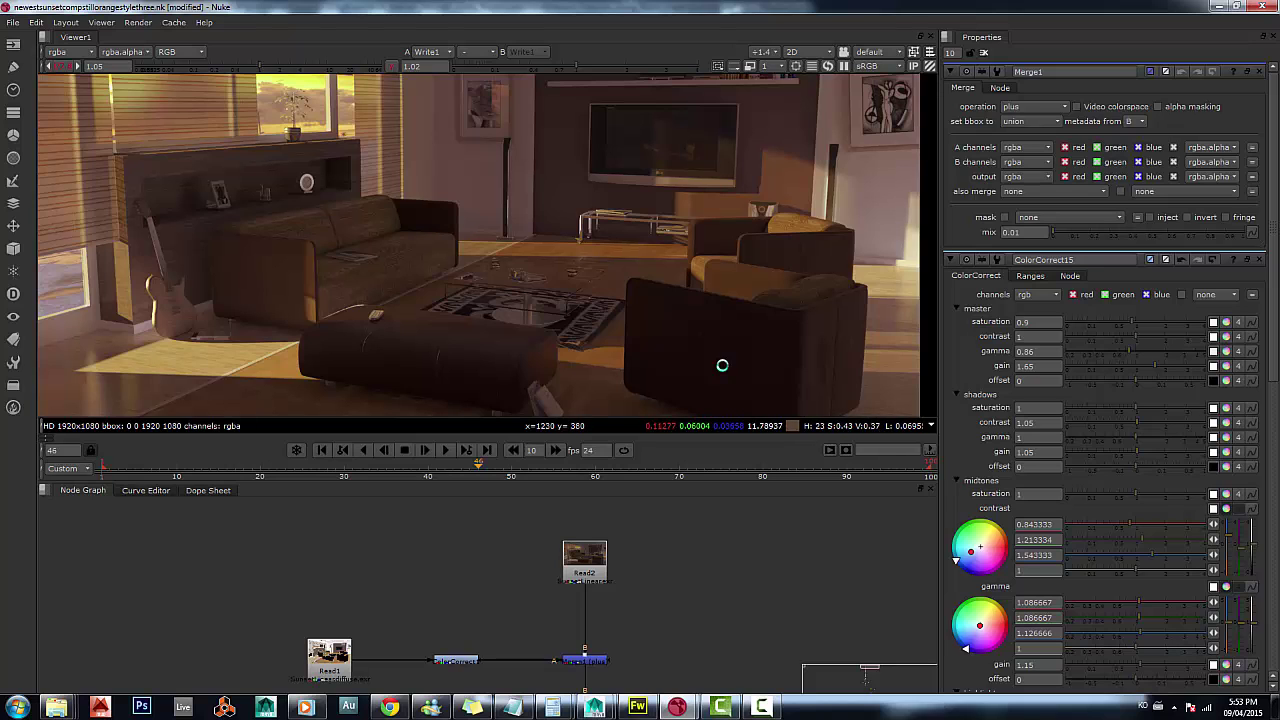
Step: Fit the whole living room composite in the viewer and examine it
key(minus)
key(minus)
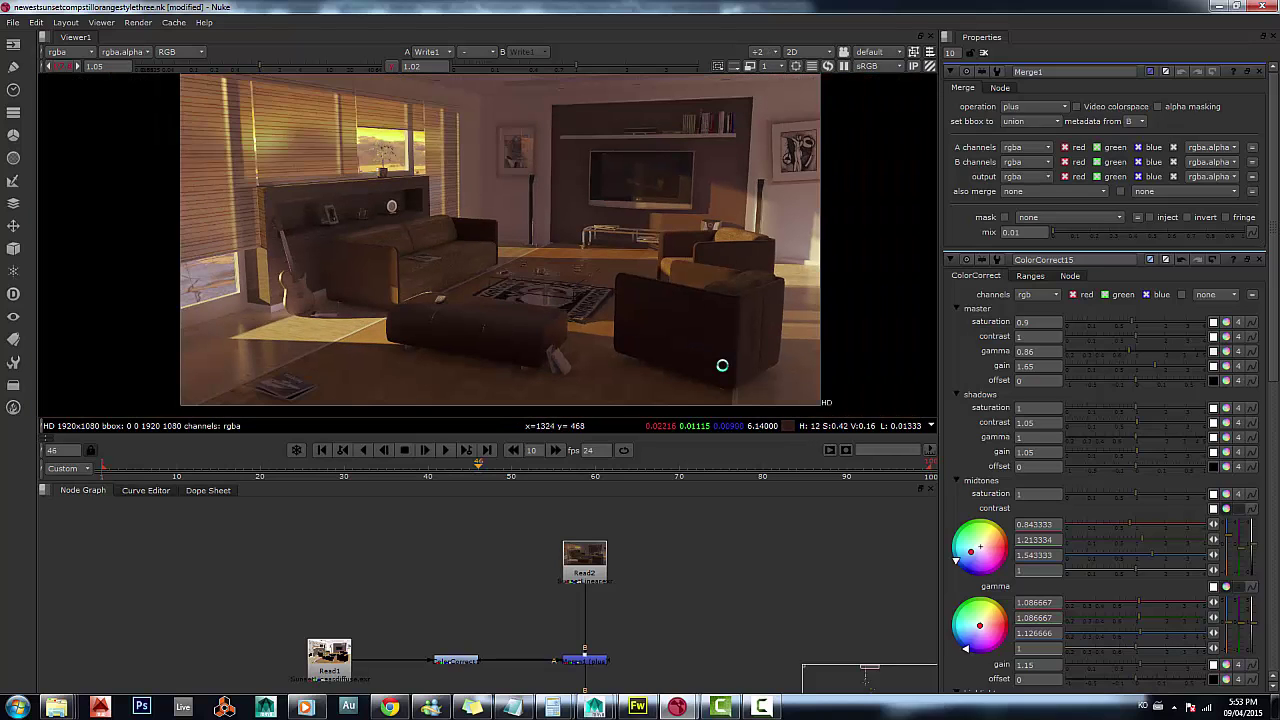
middle_drag(722, 365, 707, 390)
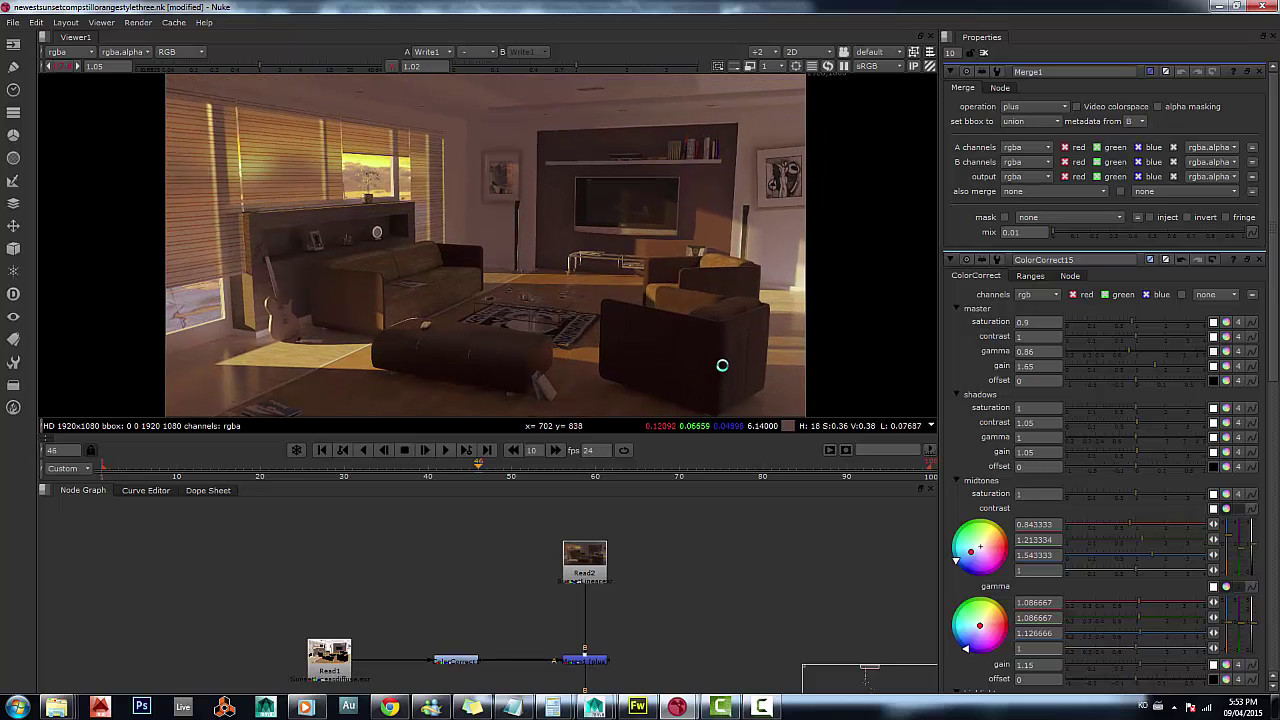
scroll(550, 338, down, 1)
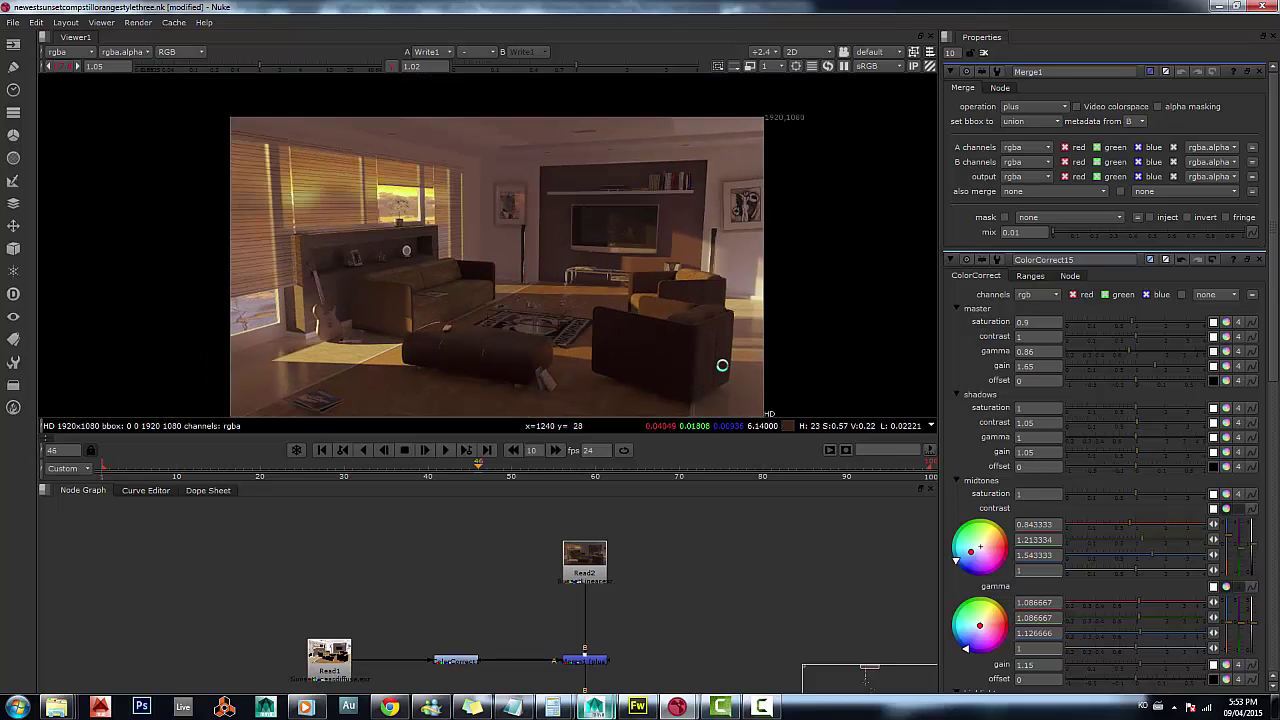
Step: Switch to Maya, check the V-Ray render in progress and minimize the frame buffer
mouse_move(594, 707)
click(668, 638)
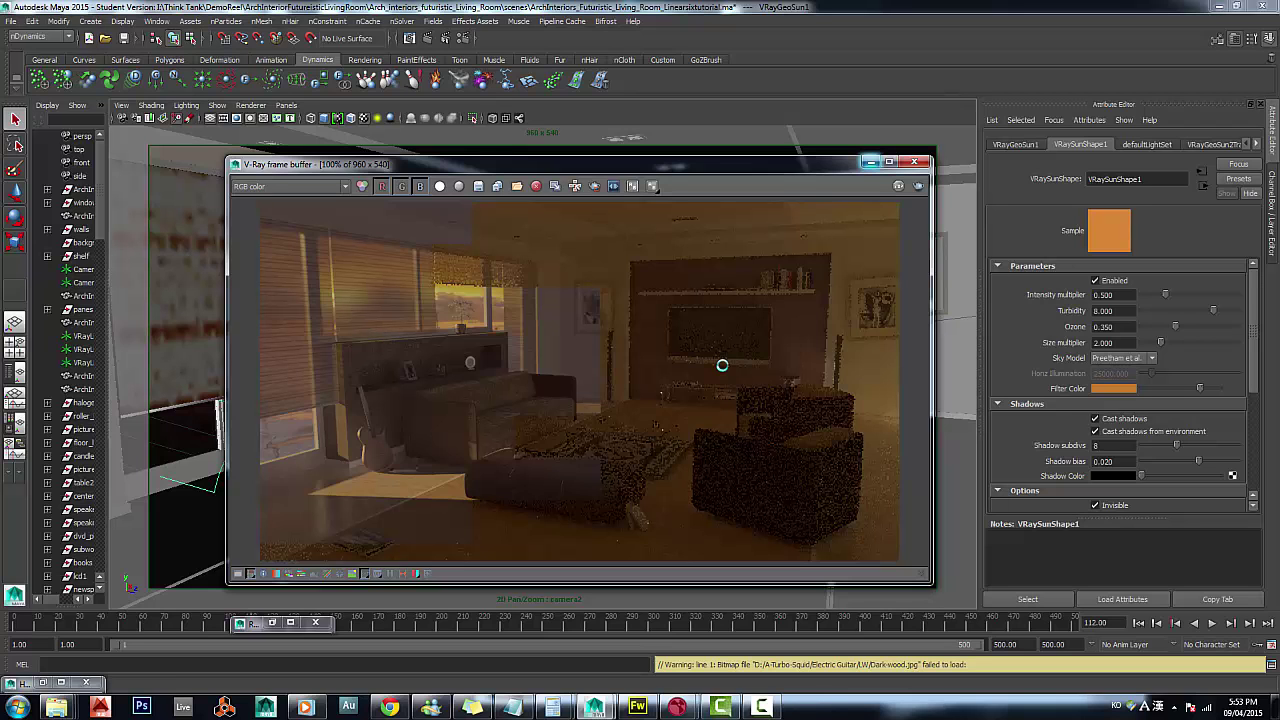
click(870, 161)
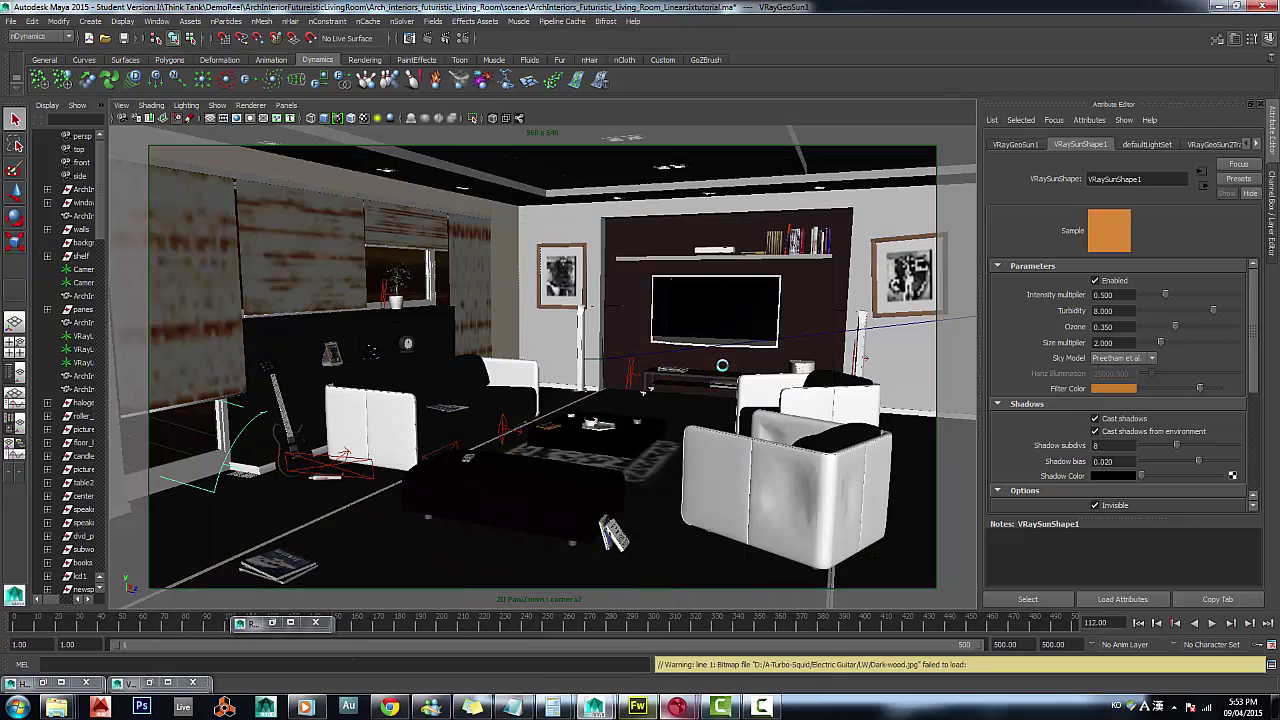
Step: Switch back to Nuke and examine the diffuse, VRayDirt1, reflectionFilter and reflect passes with their ColorCorrect and Merge nodes
mouse_move(677, 707)
click(750, 630)
middle_drag(600, 620, 620, 590)
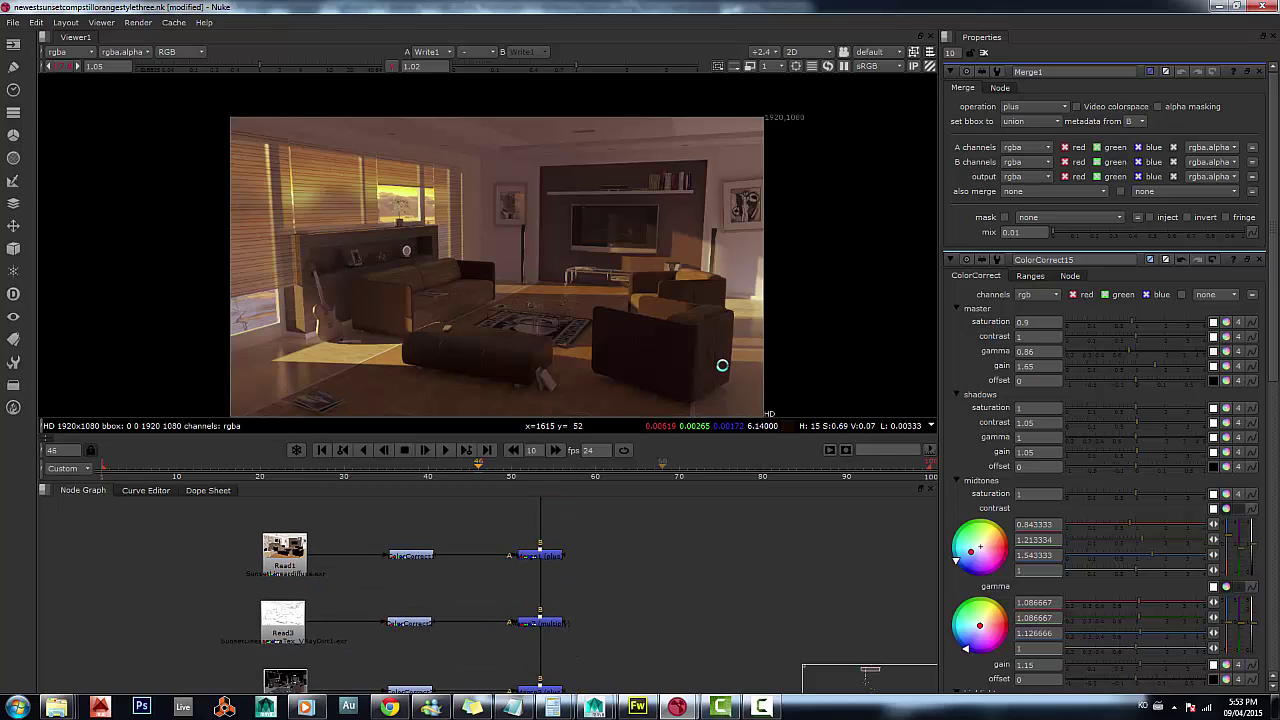
scroll(327, 576, up, 2)
click(425, 551)
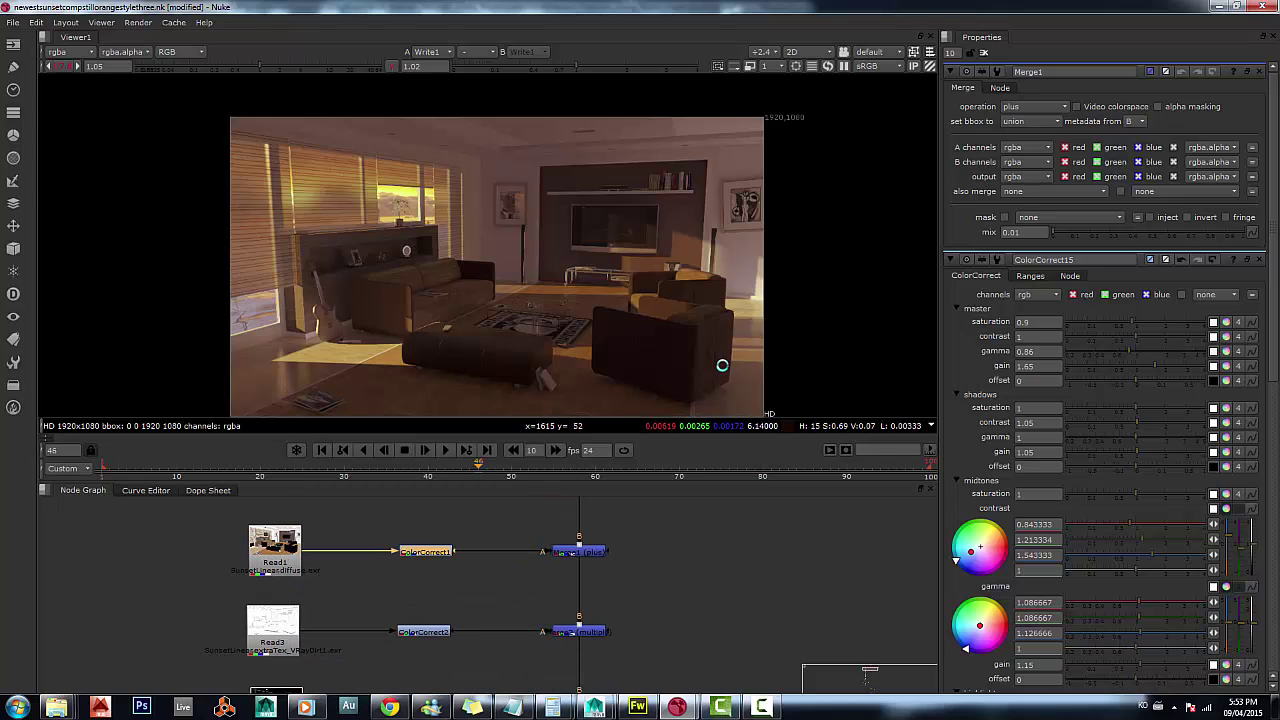
middle_drag(425, 600, 422, 510)
middle_drag(422, 600, 422, 510)
scroll(440, 580, up, 1)
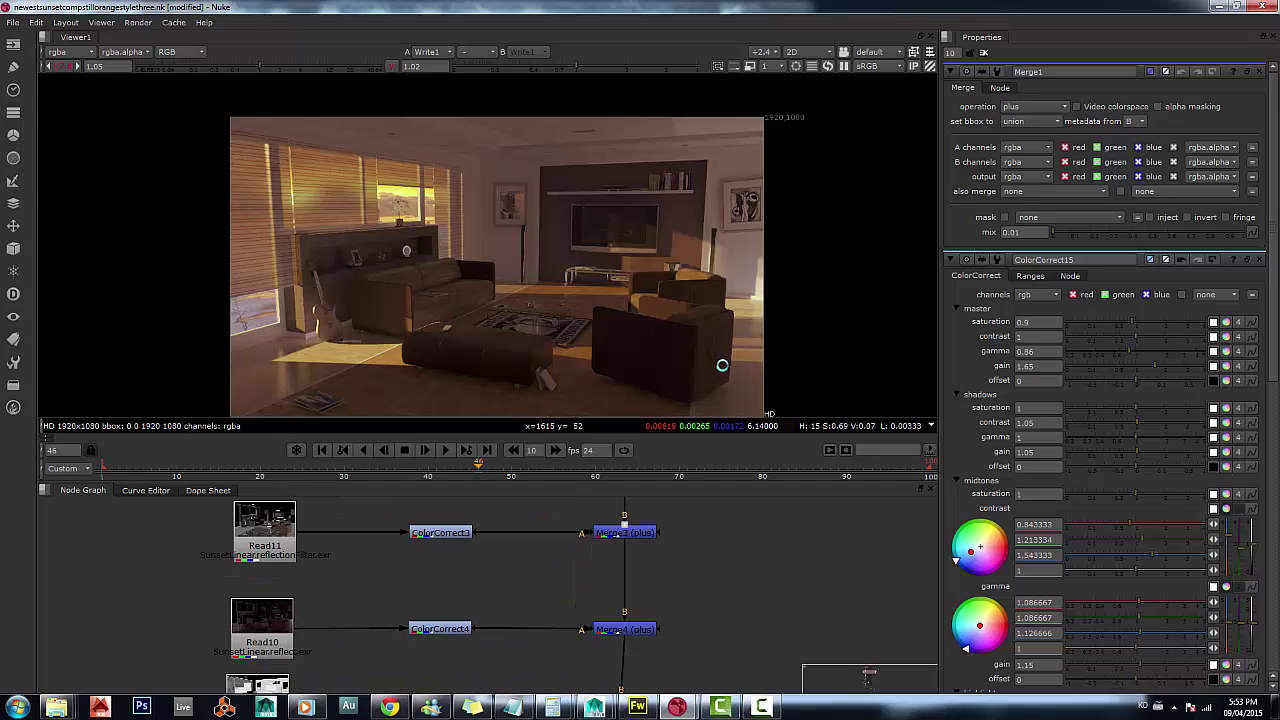
scroll(440, 536, up, 1)
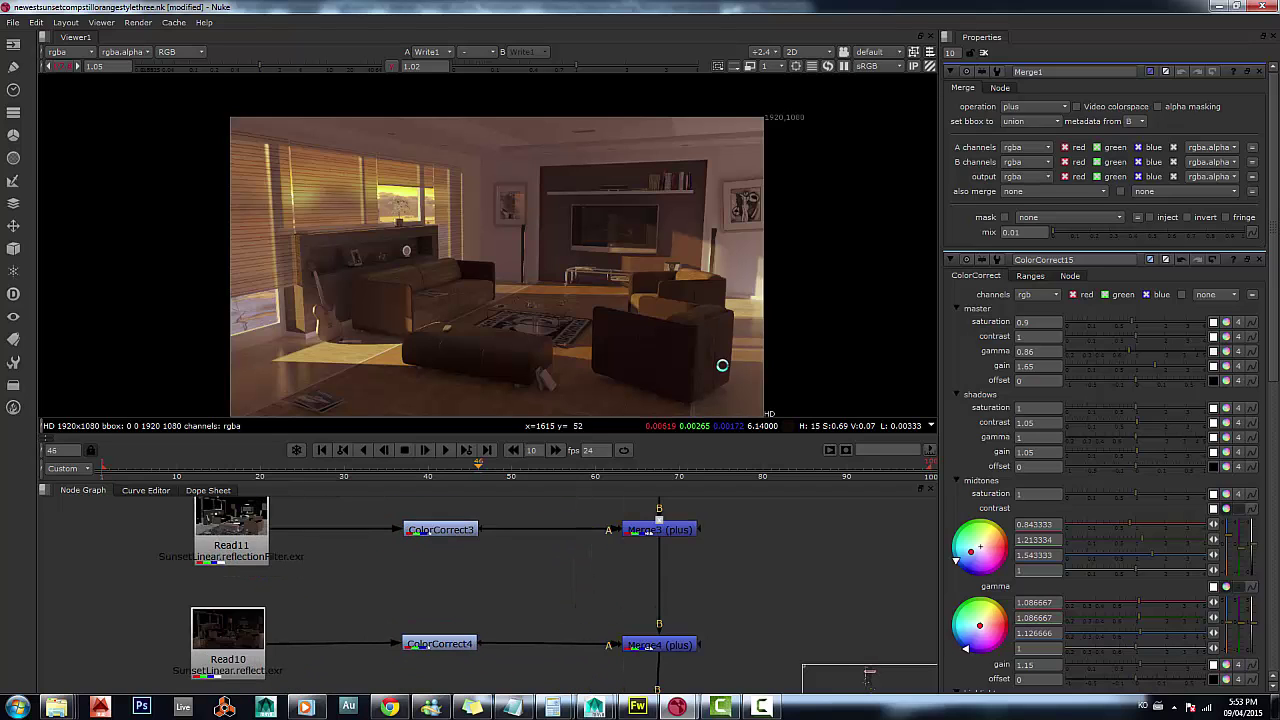
Step: Open Merge3's properties to inspect its merge operation, and compare it with the neighbouring Merge2 node
double_click(648, 531)
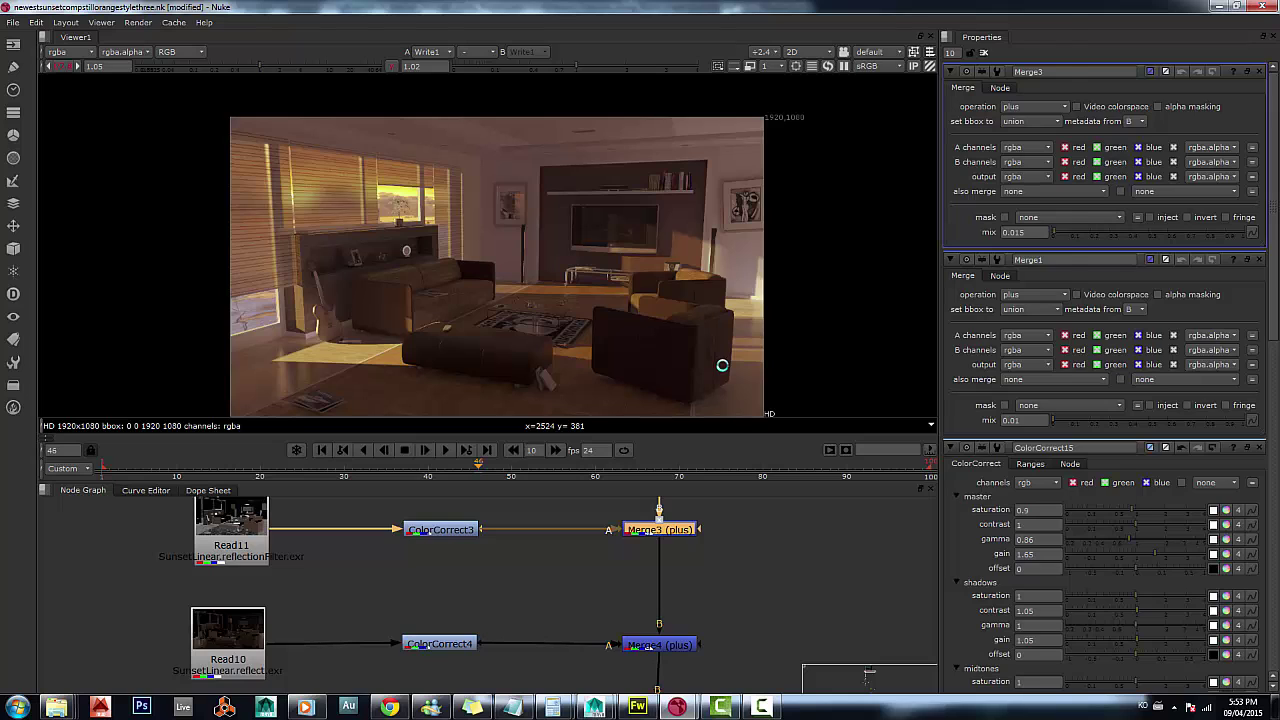
click(1035, 106)
click(648, 531)
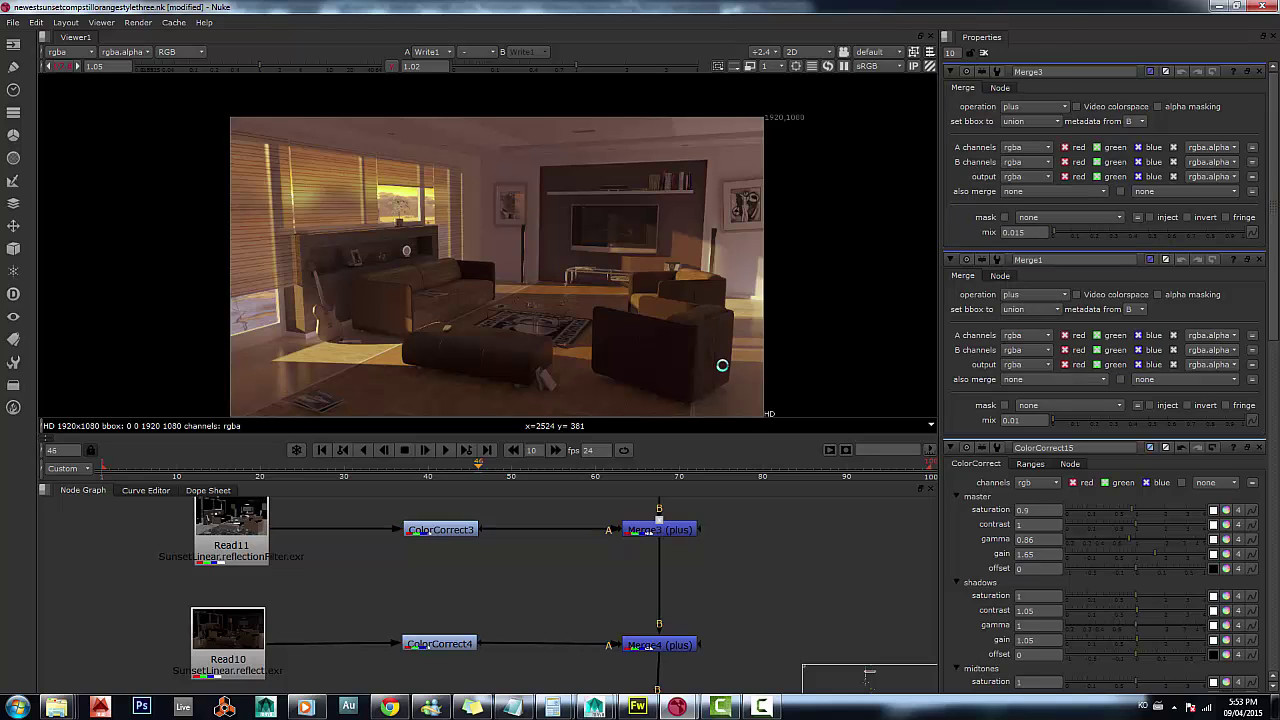
middle_drag(648, 531, 680, 667)
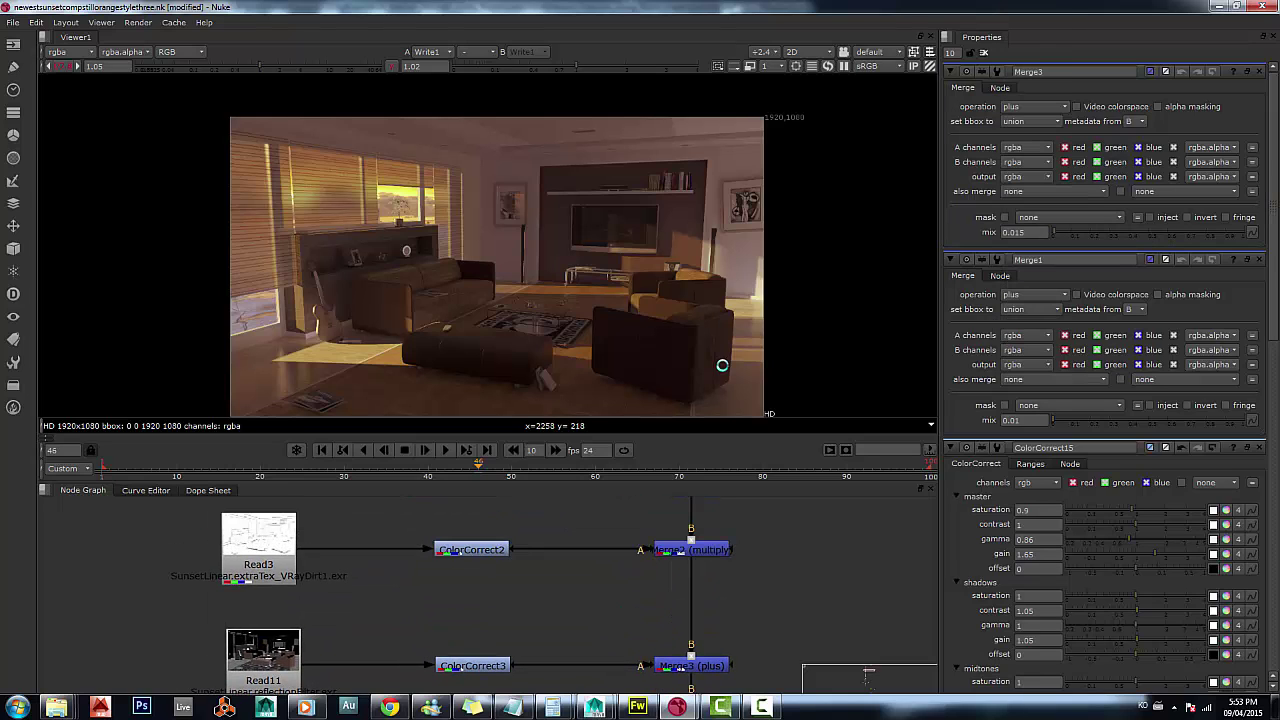
scroll(670, 576, down, 1)
middle_drag(680, 620, 631, 548)
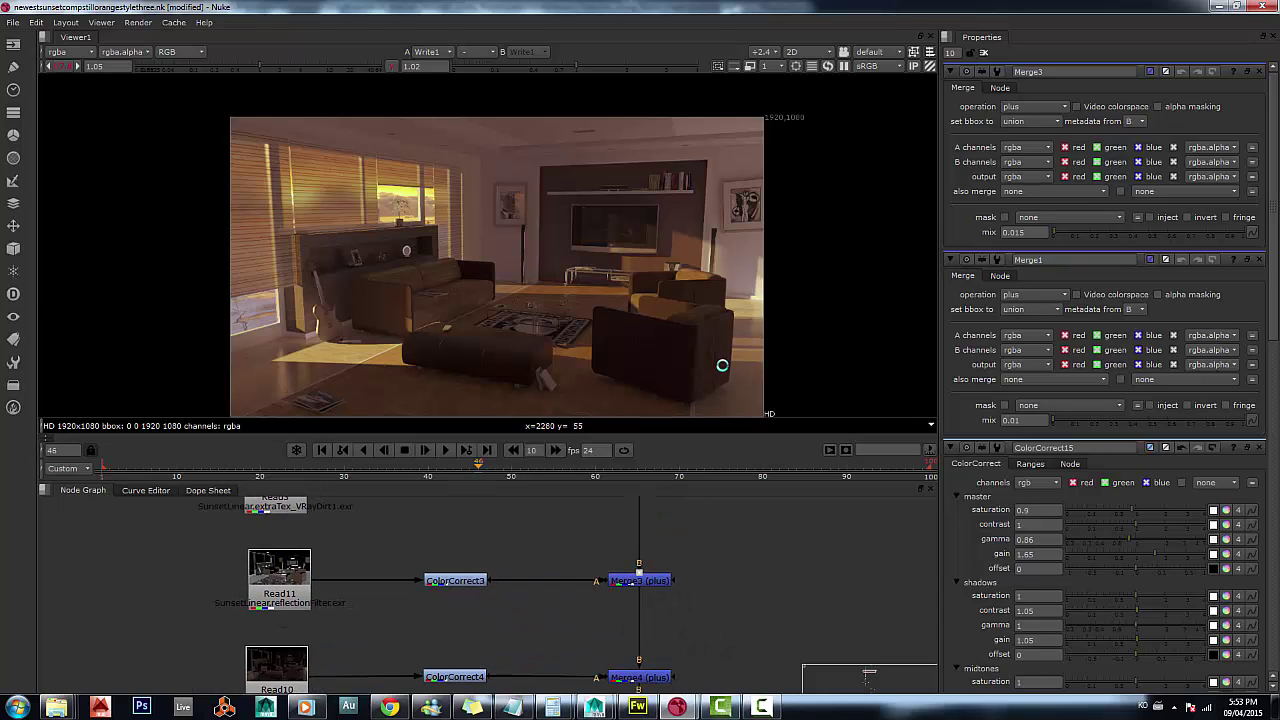
Step: Open the properties of ColorCorrect3 on the reflectionFilter pass and collapse its shadows saturation color wheel
click(639, 580)
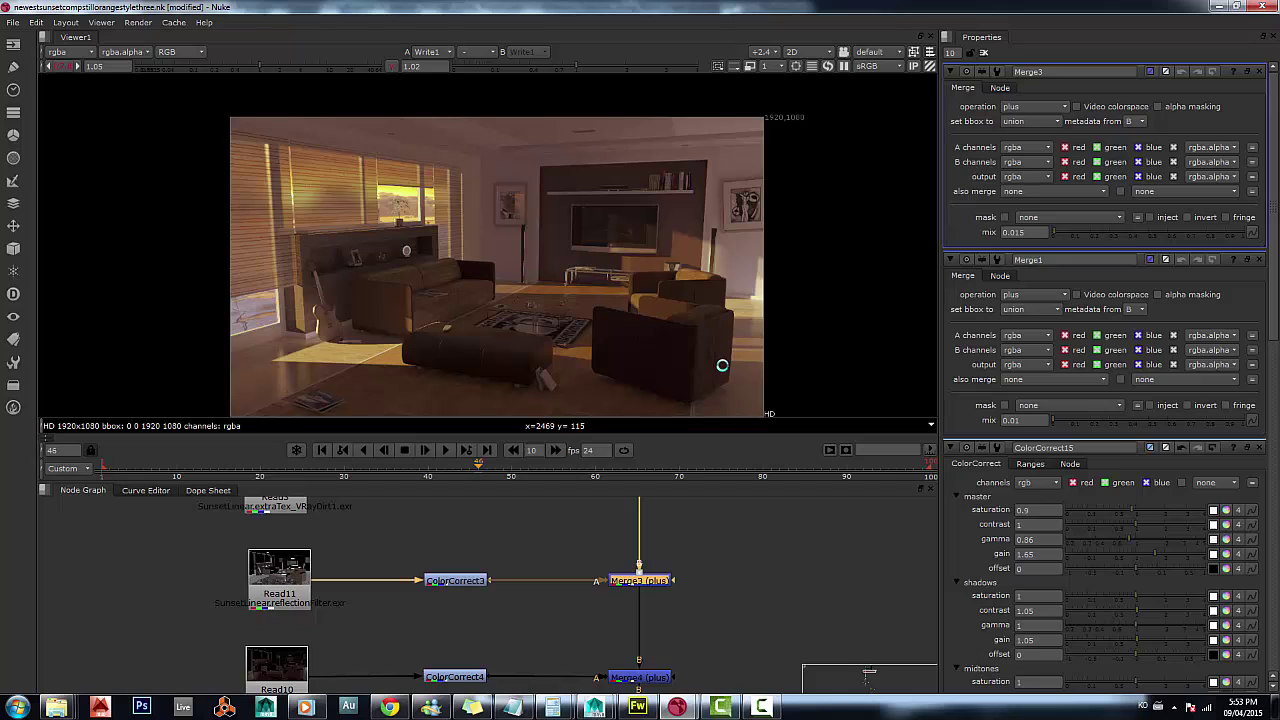
double_click(455, 580)
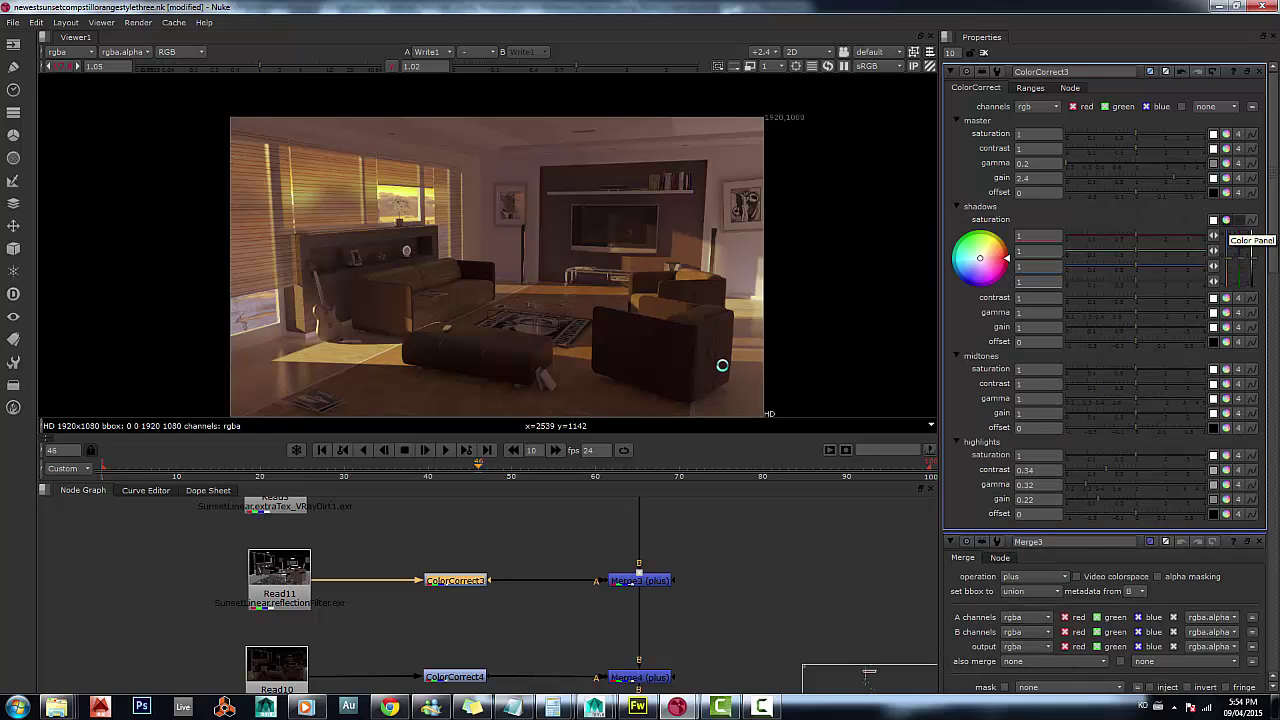
click(1226, 219)
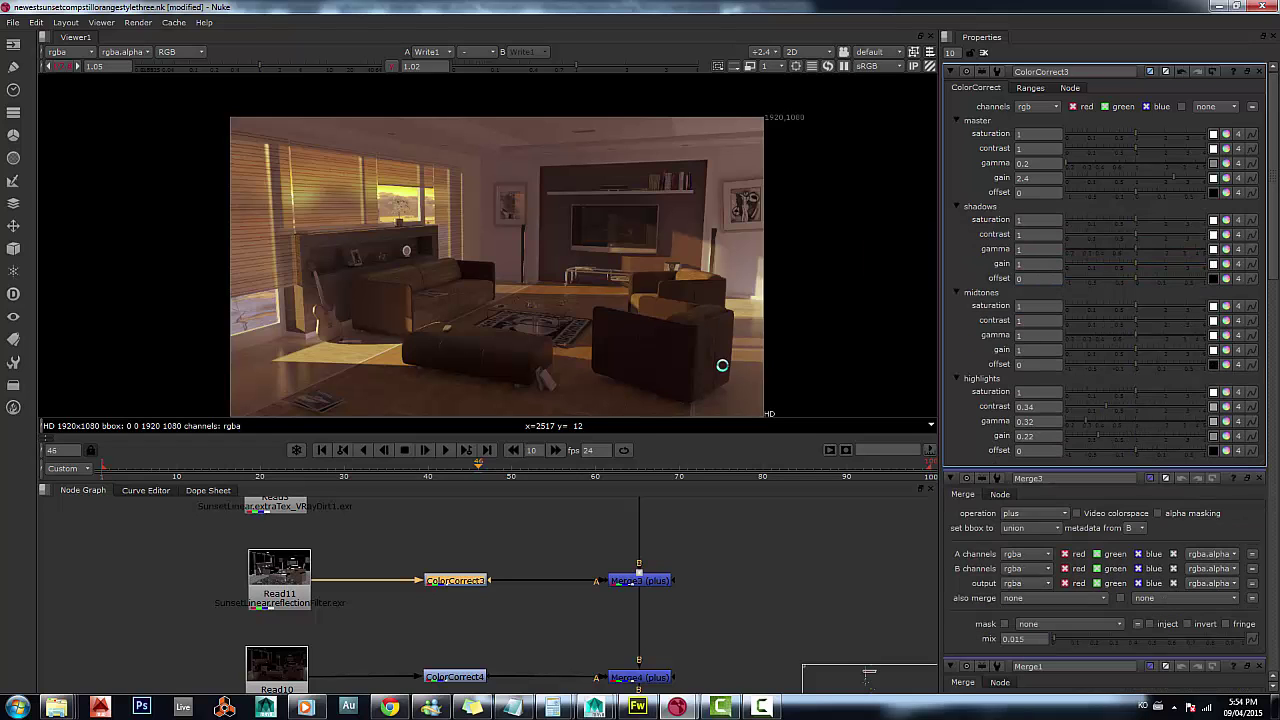
Step: Follow the merge chain down to the Write1 output and open Grade3's properties
scroll(570, 556, down, 5)
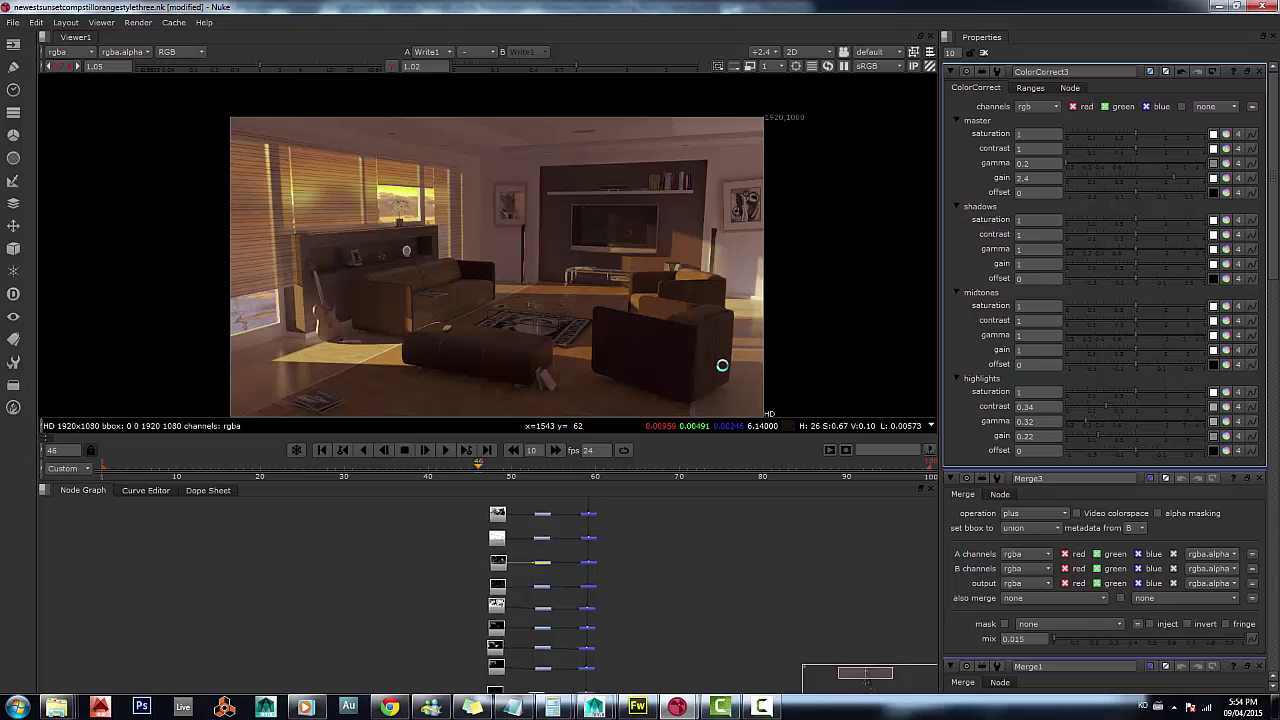
scroll(560, 560, up, 4)
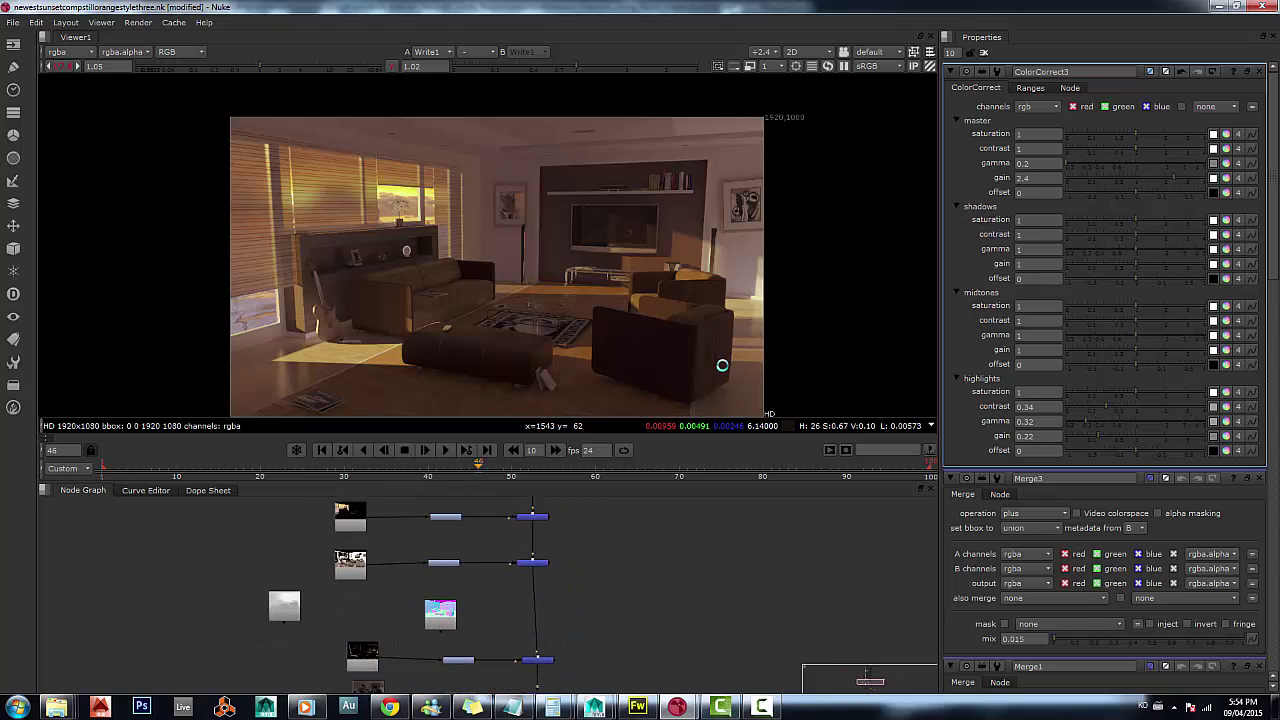
middle_drag(560, 600, 640, 510)
middle_drag(600, 600, 588, 544)
scroll(570, 580, down, 1)
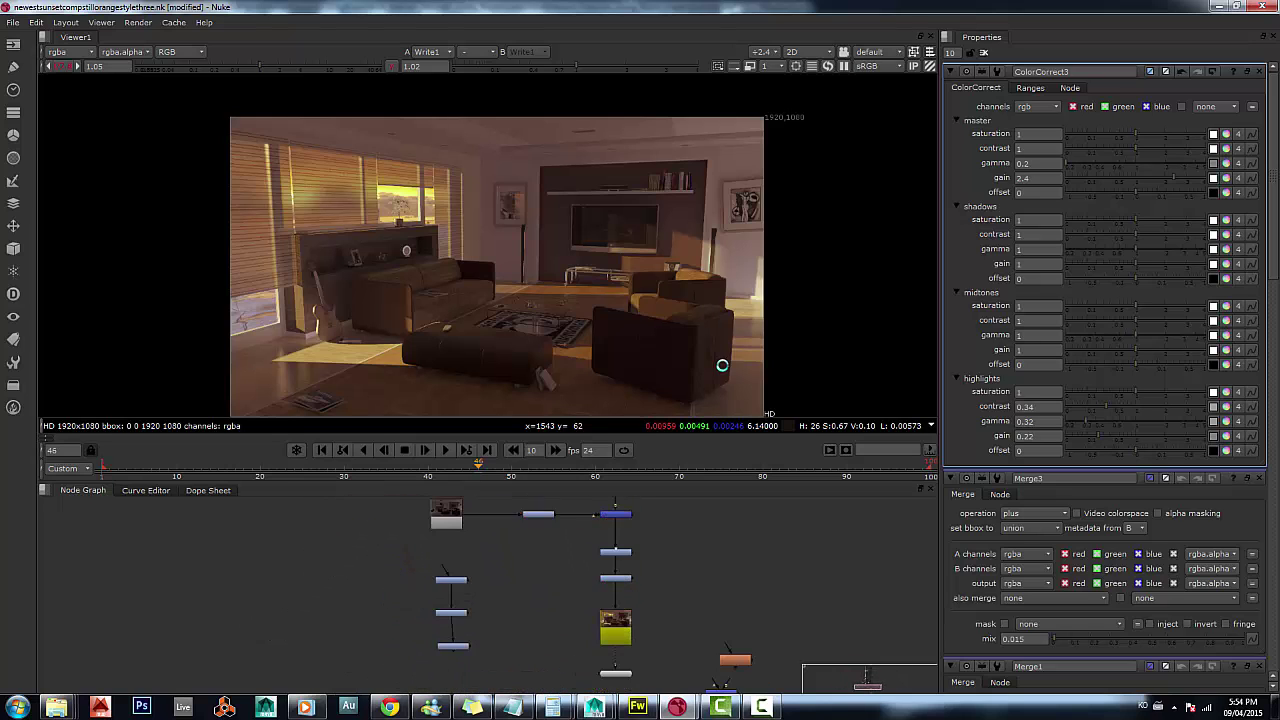
scroll(669, 580, up, 2)
scroll(663, 584, up, 1)
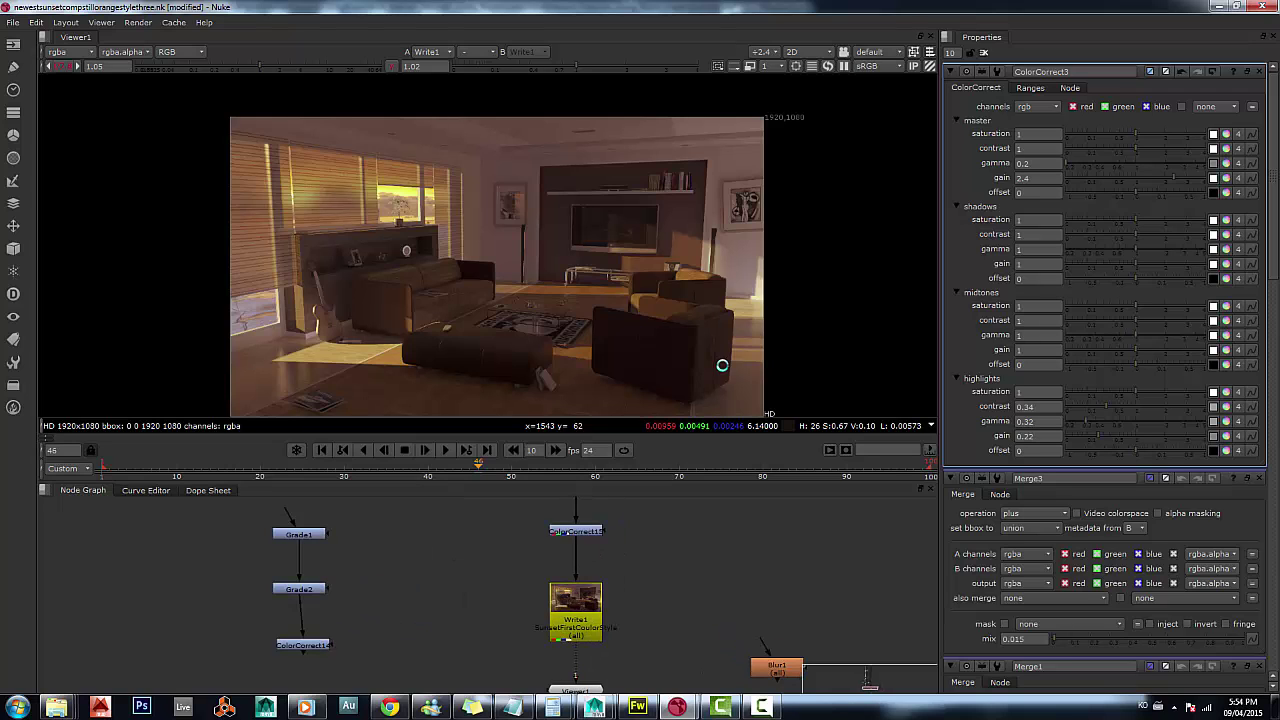
middle_drag(450, 560, 456, 684)
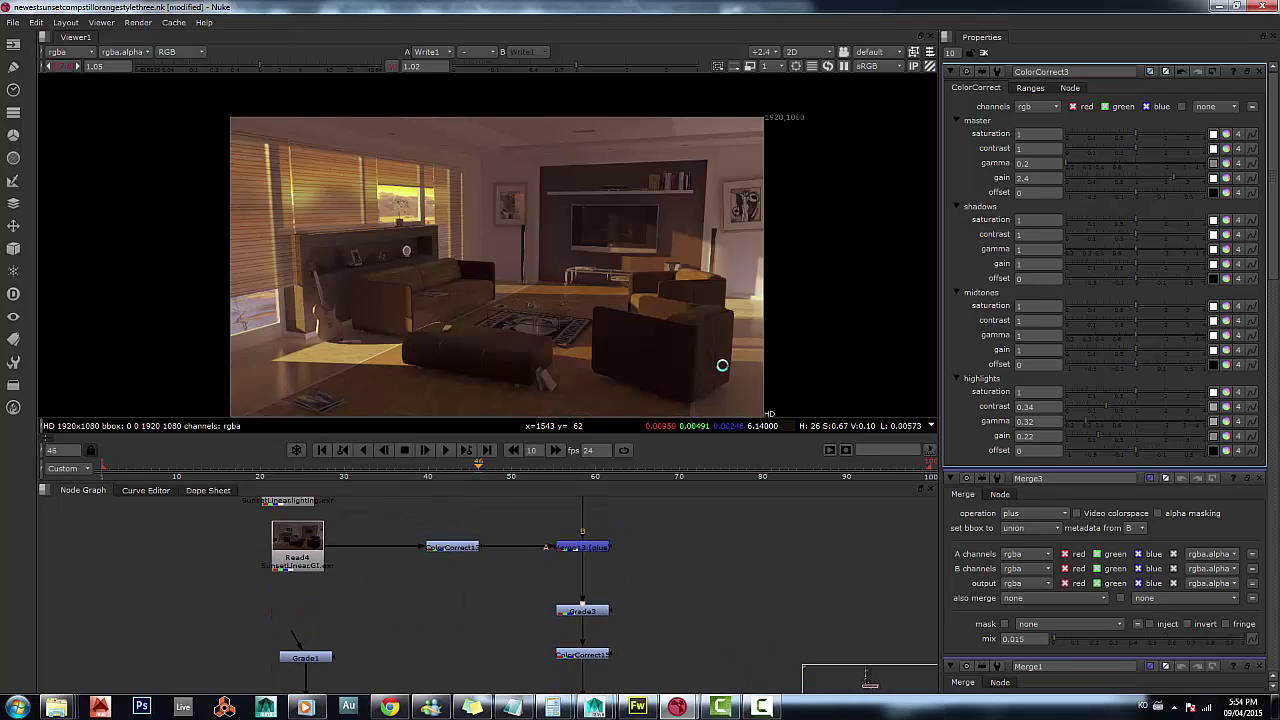
scroll(665, 625, up, 1)
middle_drag(560, 600, 491, 559)
scroll(600, 605, down, 1)
double_click(513, 572)
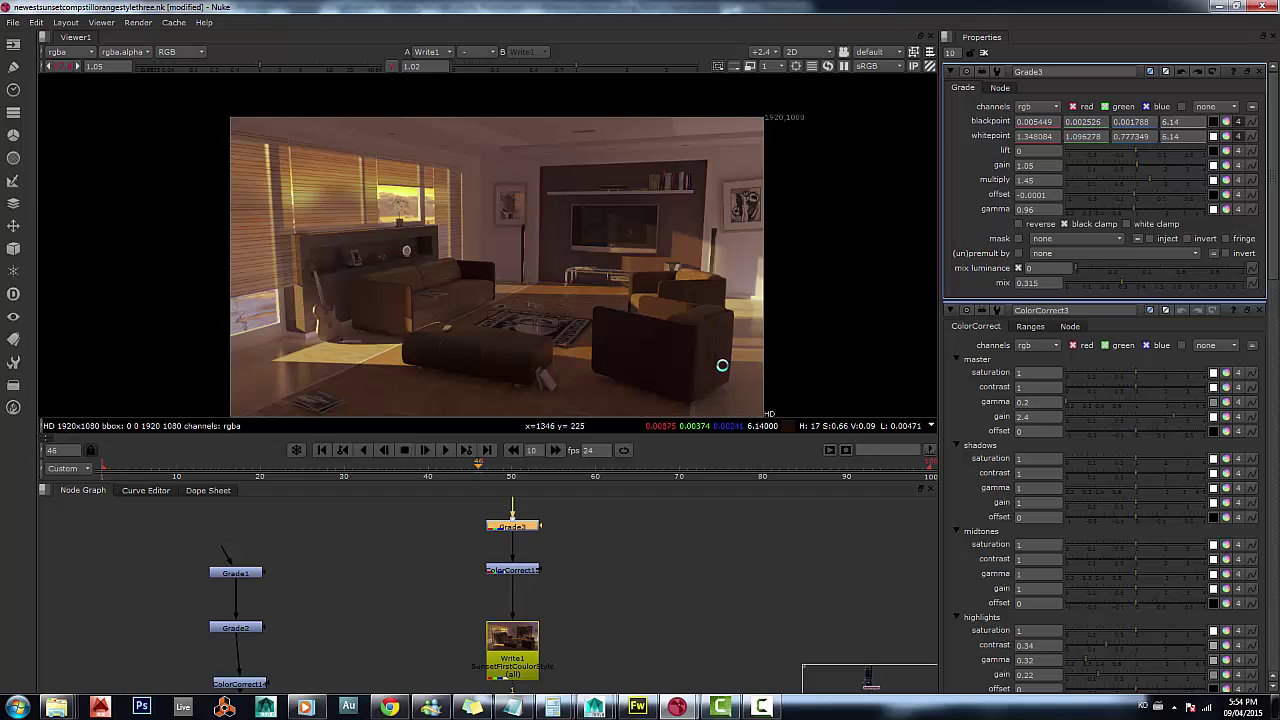
Step: Examine the graded sunset composite in the viewer at several zoom levels with Grade3's settings open
scroll(722, 365, down, 2)
scroll(722, 365, up, 2)
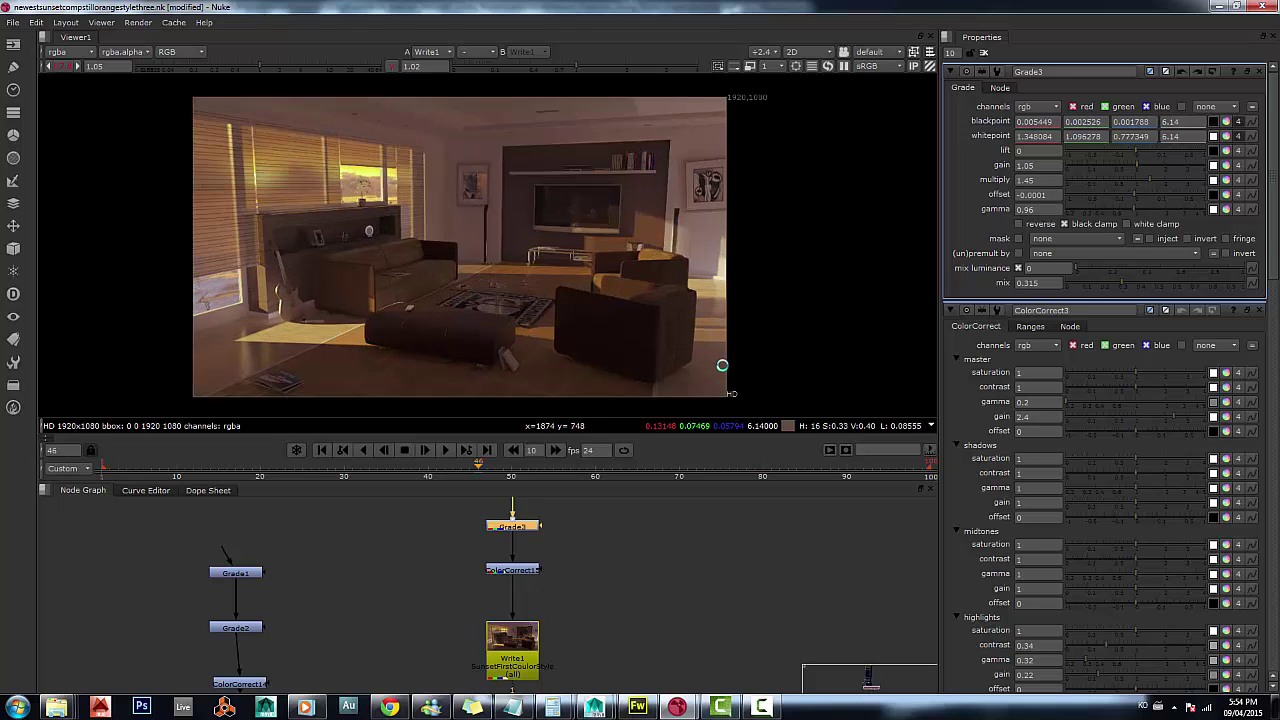
scroll(722, 365, up, 1)
scroll(722, 365, down, 1)
scroll(722, 365, up, 1)
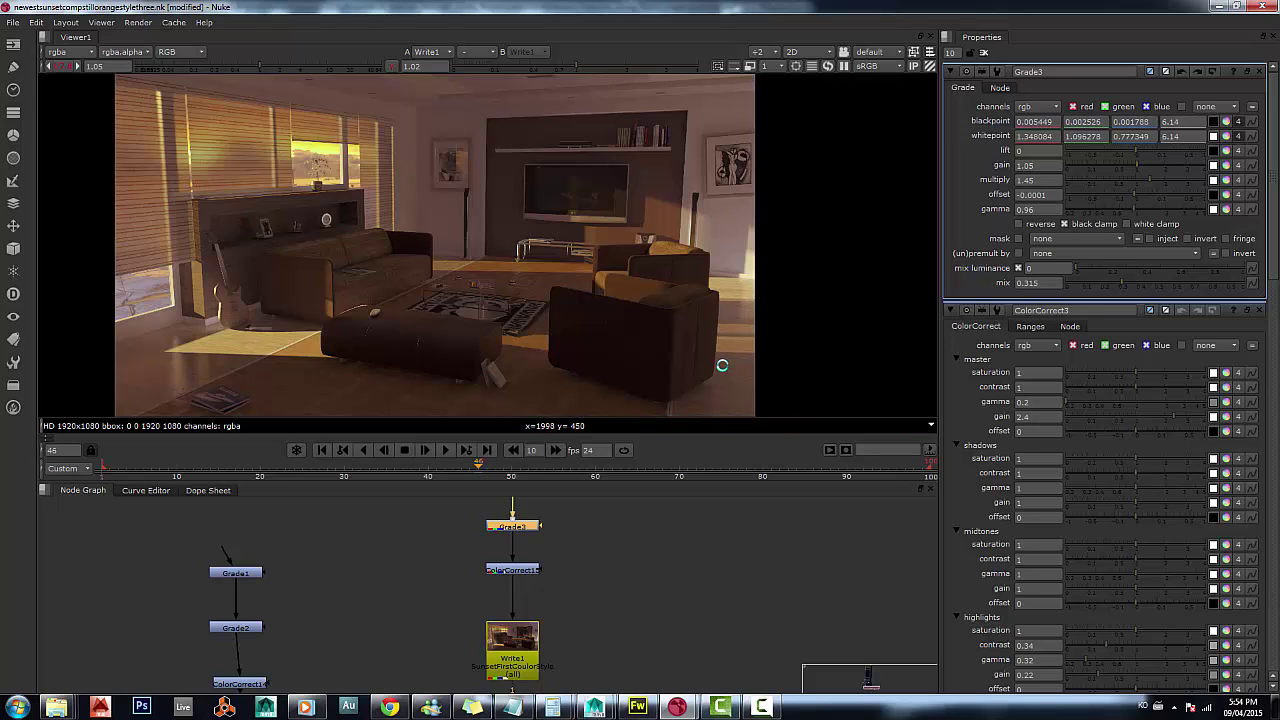
scroll(722, 365, down, 1)
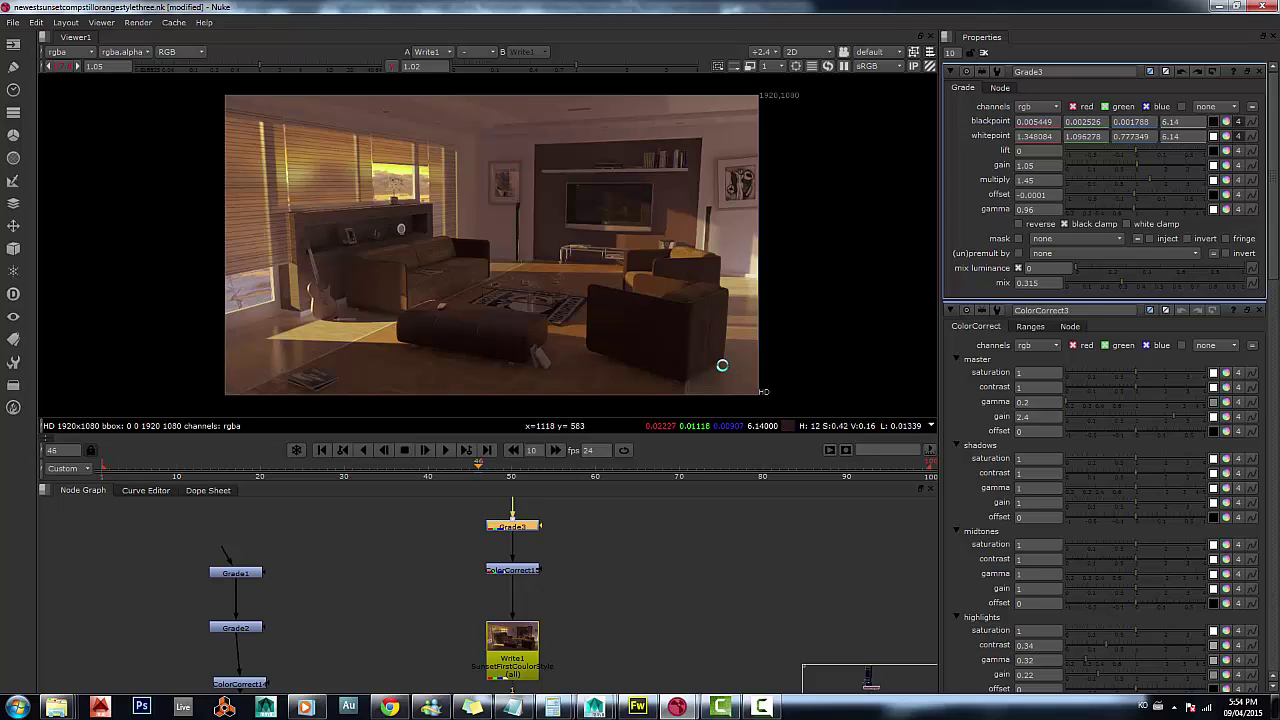
key(plus)
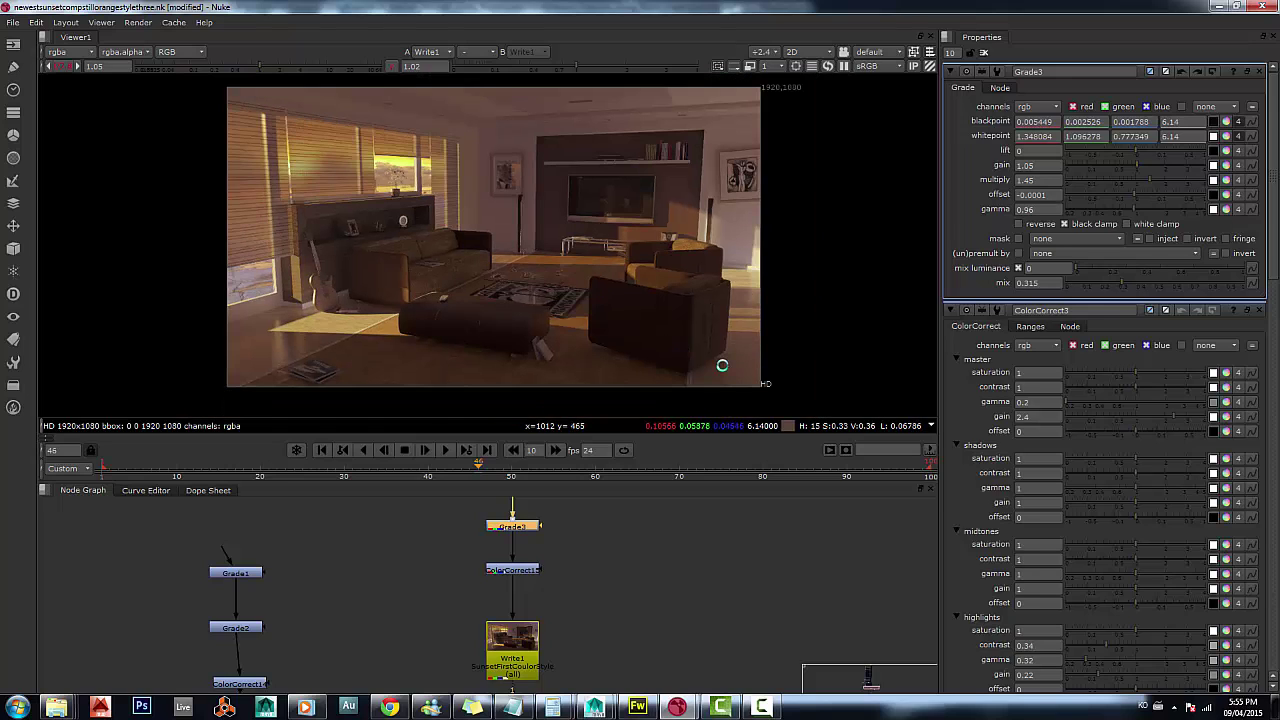
key(minus)
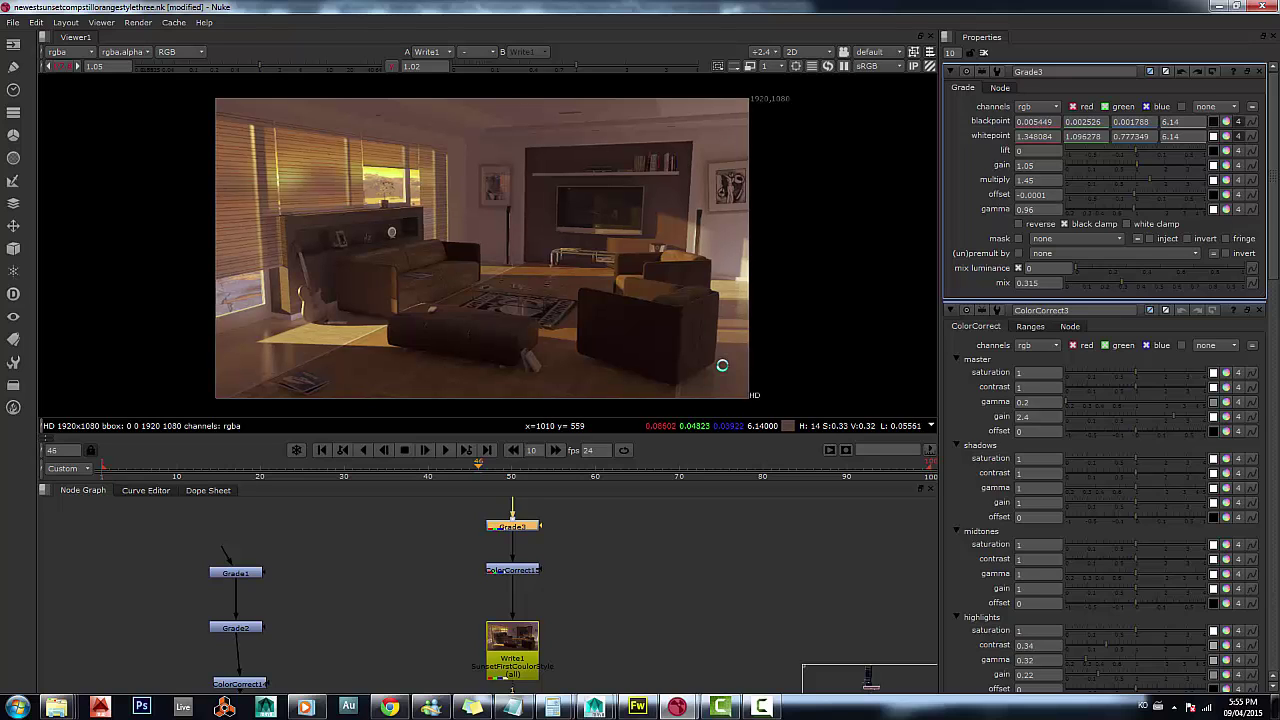
key(plus)
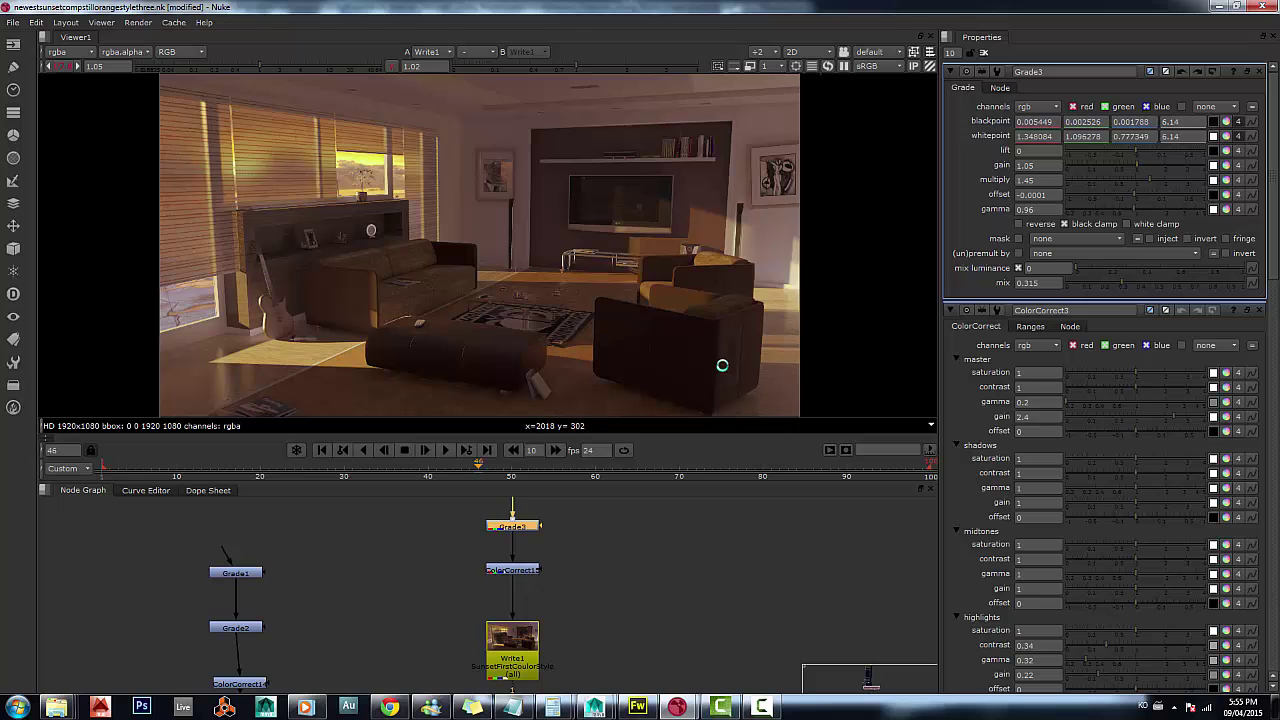
Step: Switch to Maya to view the living room scene through the camera, and return to the Nuke composite
mouse_move(595, 707)
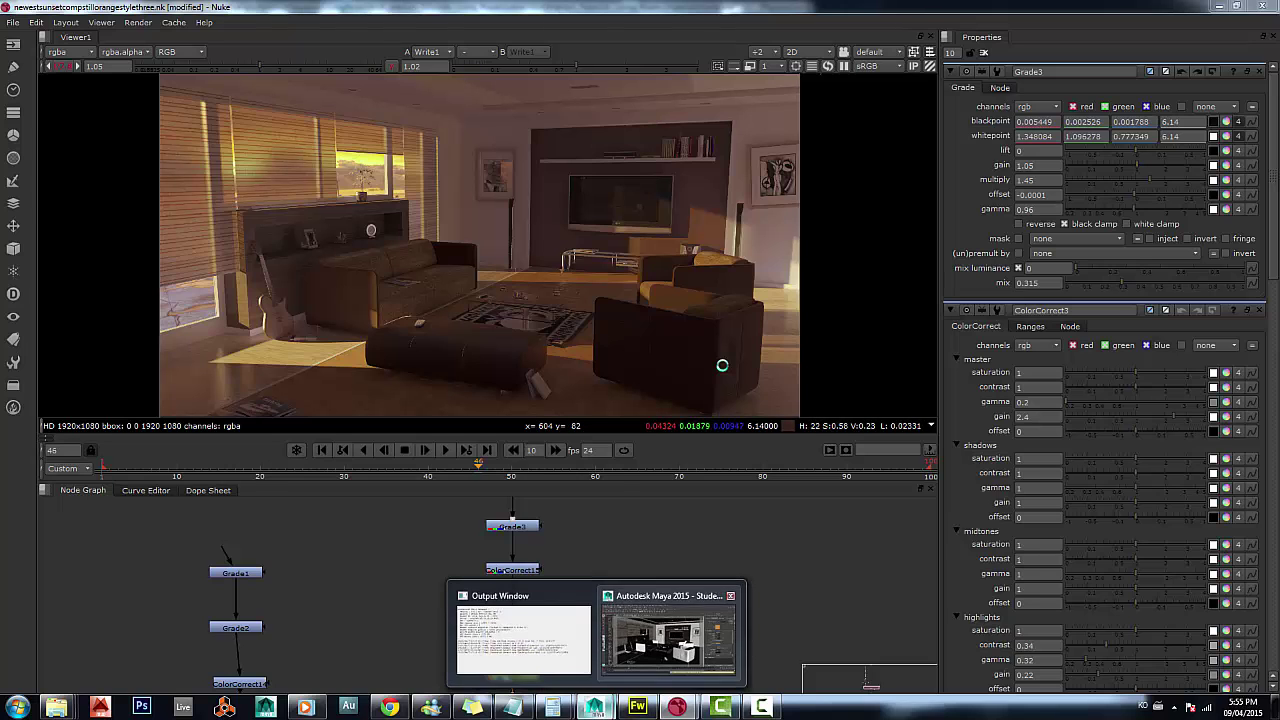
click(666, 557)
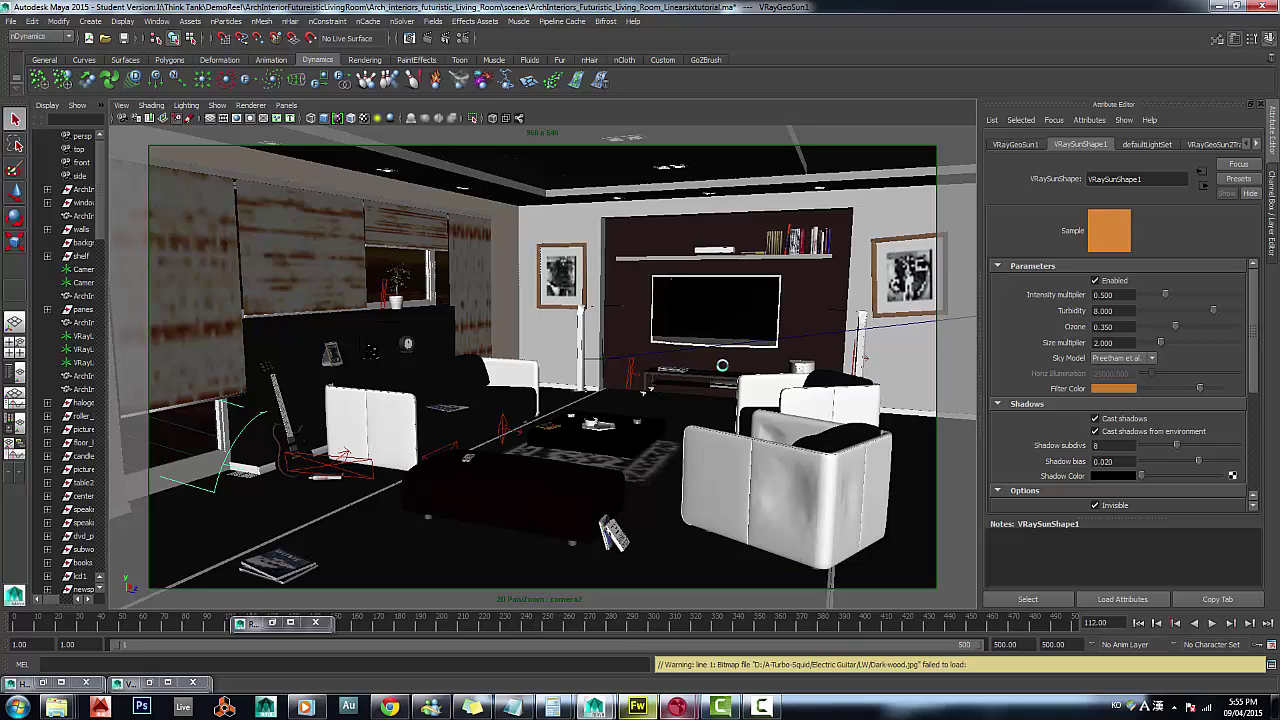
mouse_move(677, 707)
key(Return)
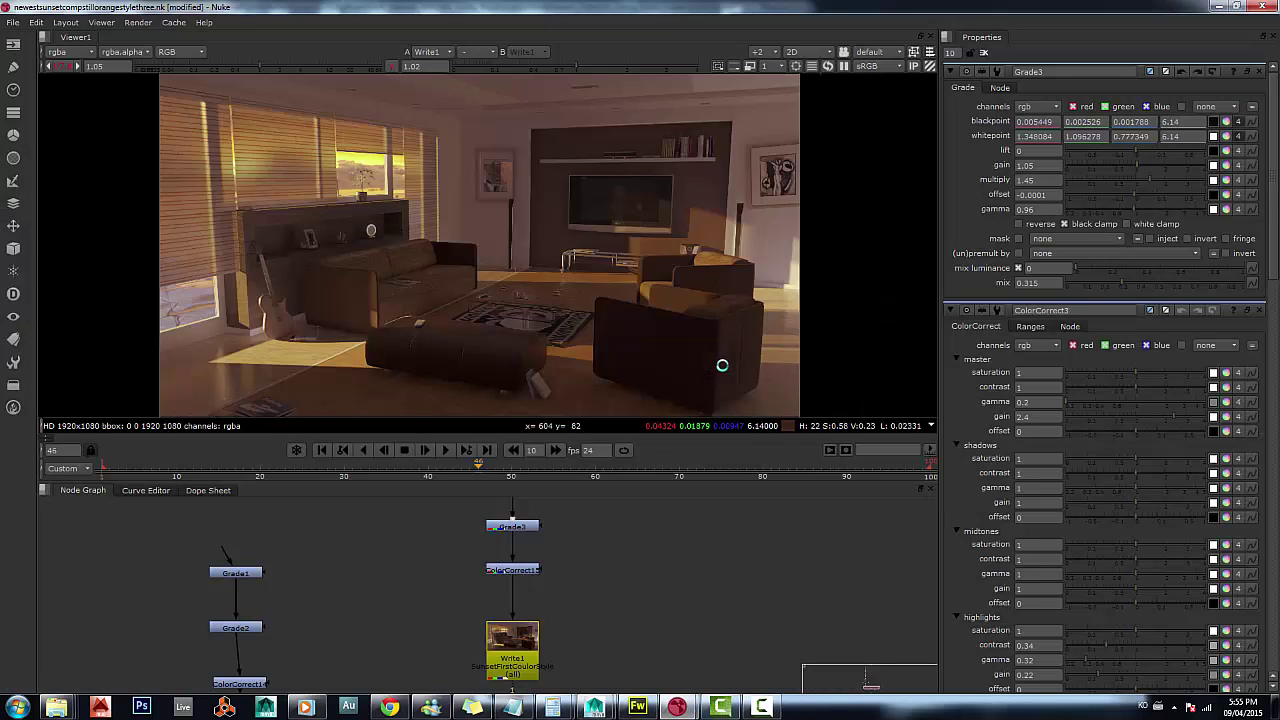
Step: Enlarge the viewer area above the node graph and examine the full sunset composite
scroll(722, 365, down, 2)
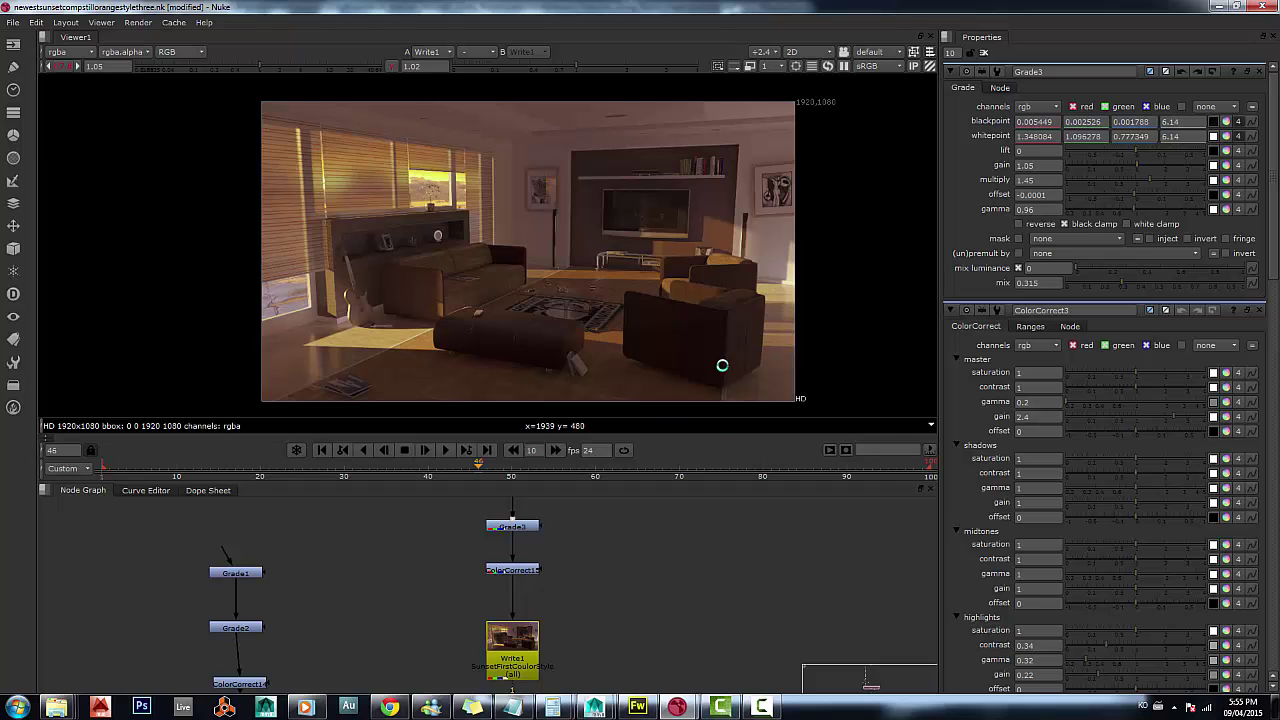
scroll(722, 365, up, 1)
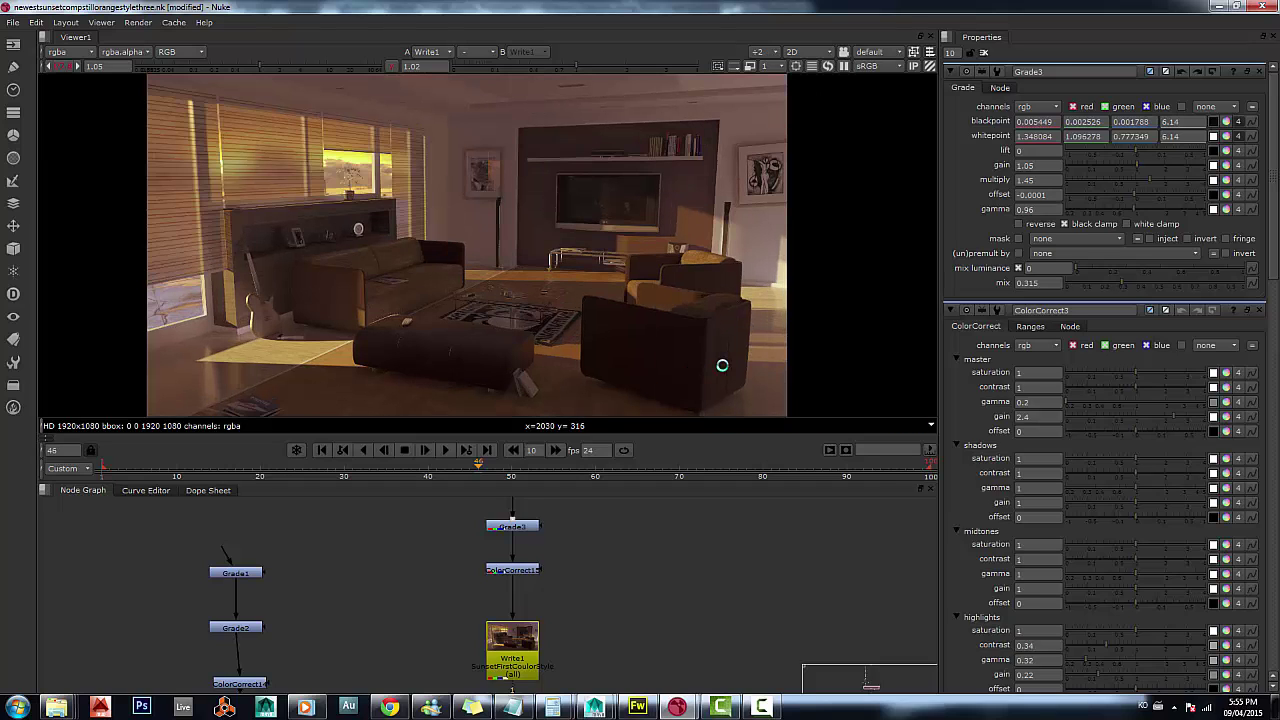
drag(480, 482, 480, 572)
scroll(722, 365, up, 1)
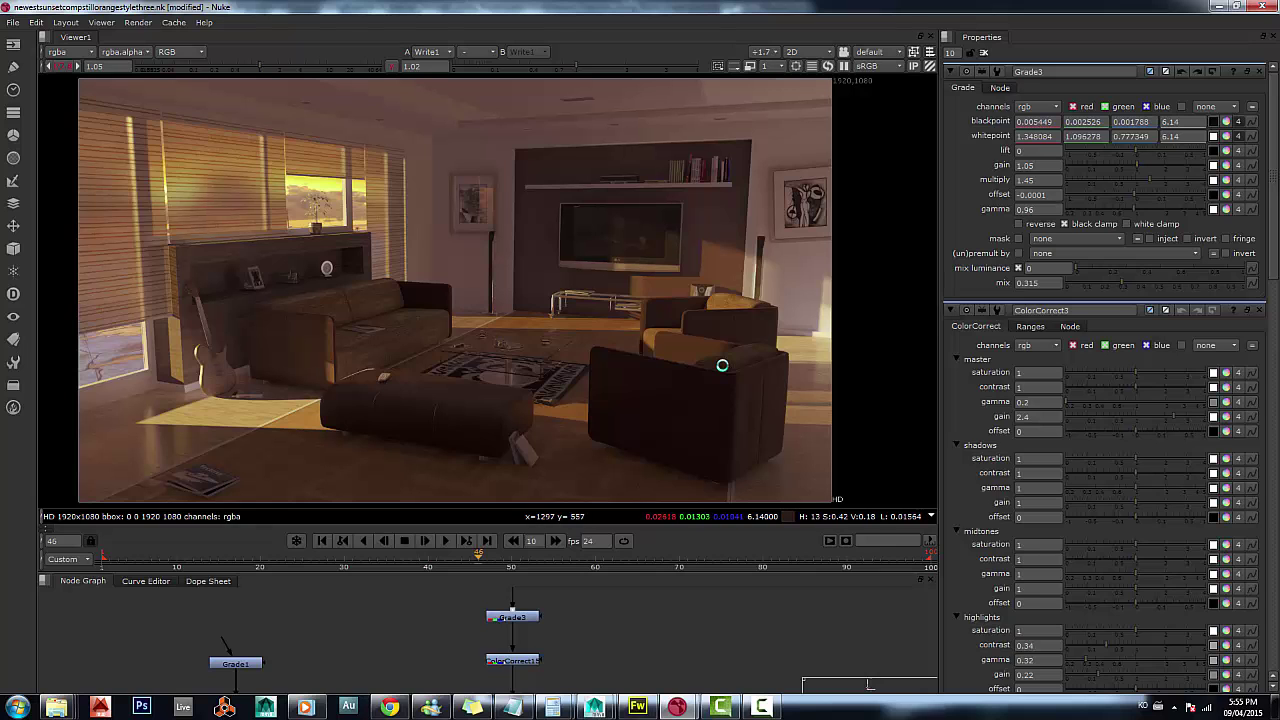
scroll(751, 431, down, 1)
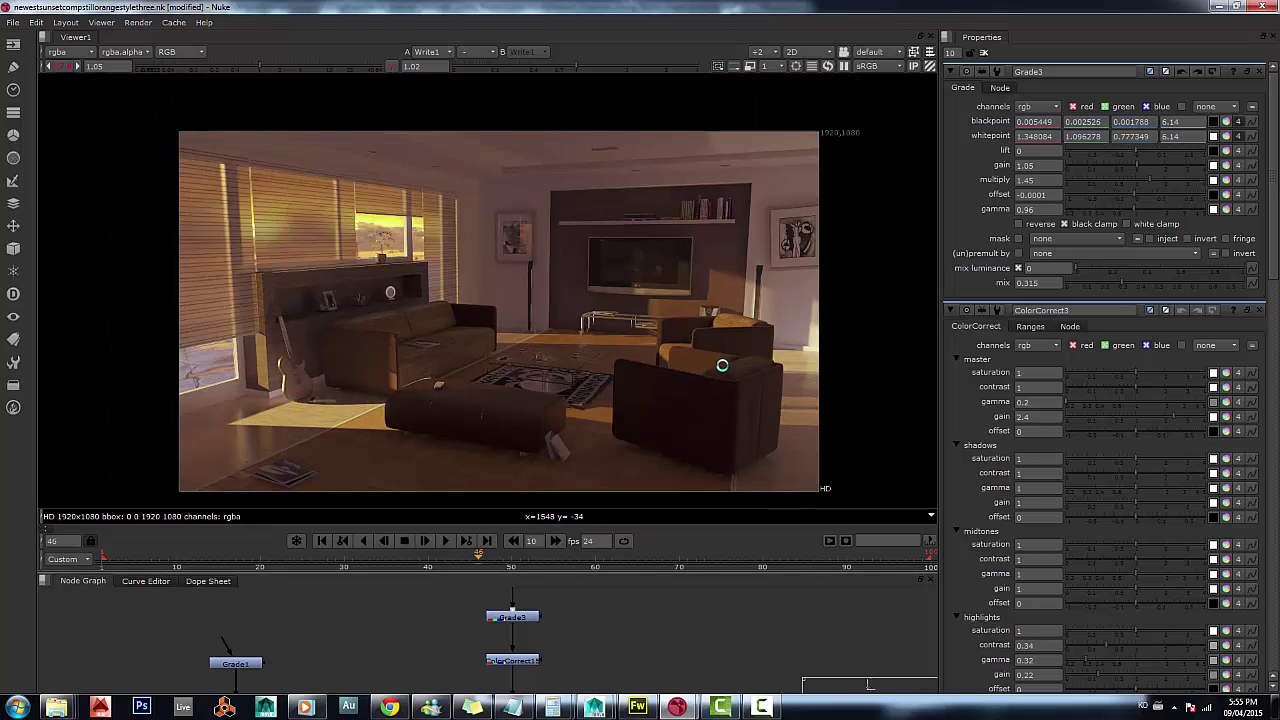
Step: Enlarge the node graph area and return to the top of the merge chain at the Read2 beauty render
drag(680, 573, 660, 396)
scroll(617, 495, down, 3)
middle_drag(617, 450, 594, 684)
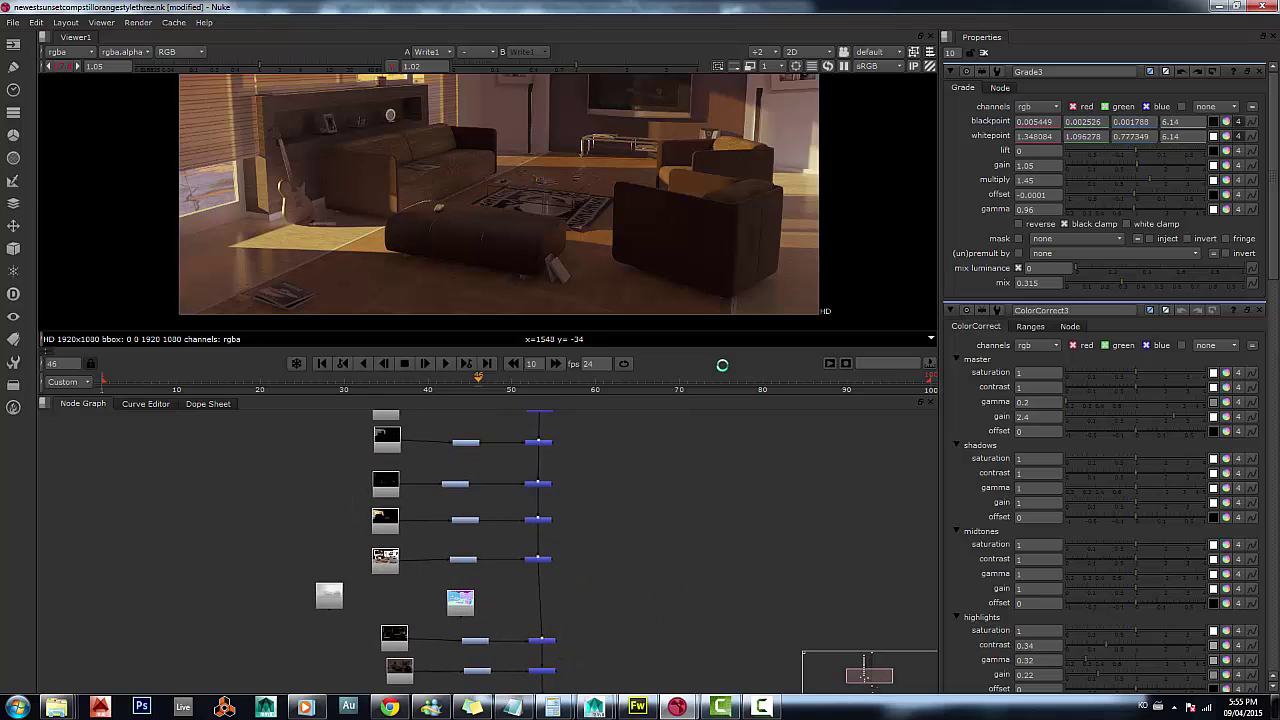
drag(865, 667, 866, 674)
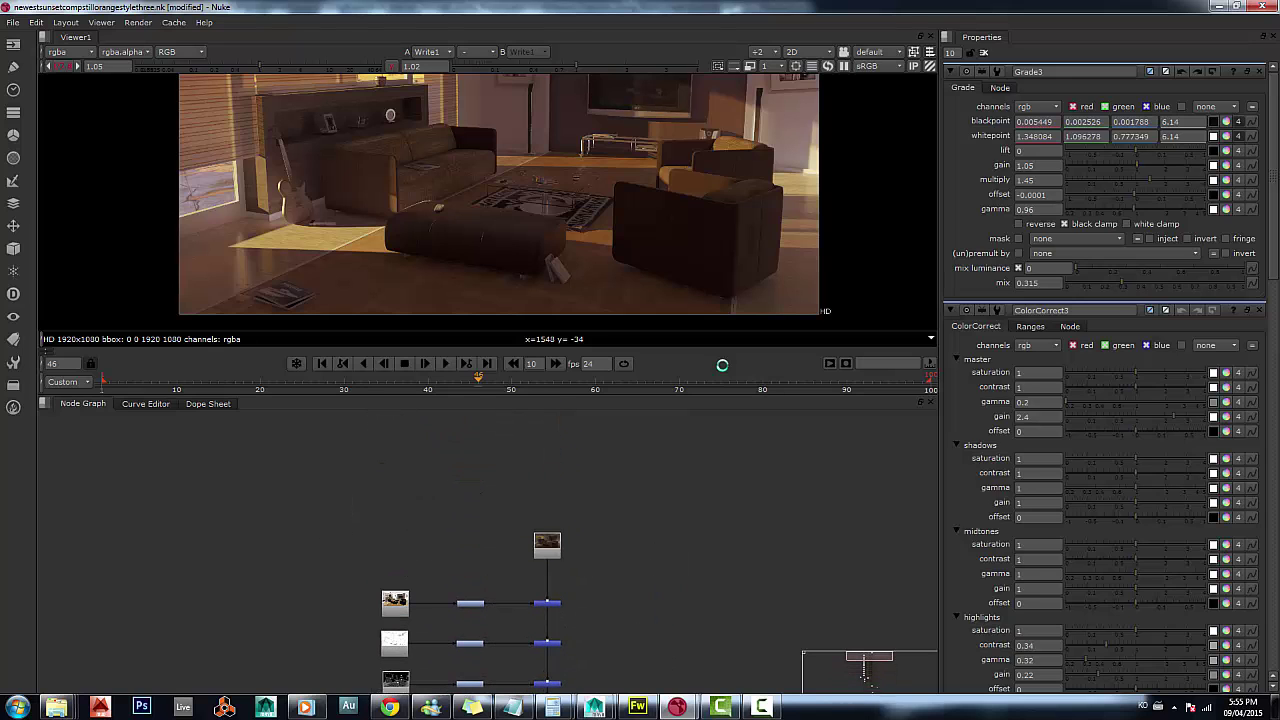
scroll(865, 674, up, 4)
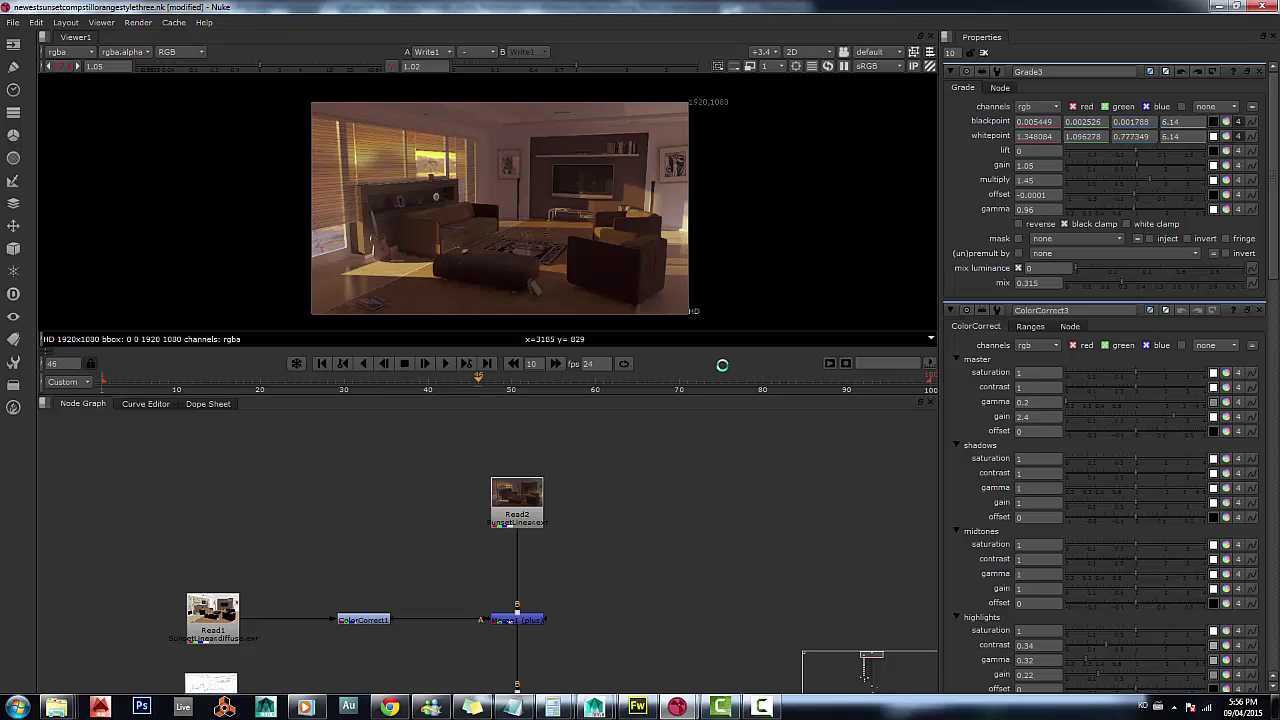
Step: Inspect how the Read1 diffuse and Read3 VRayDirt passes feed through ColorCorrect1 and ColorCorrect2 into the first two merges
key(f)
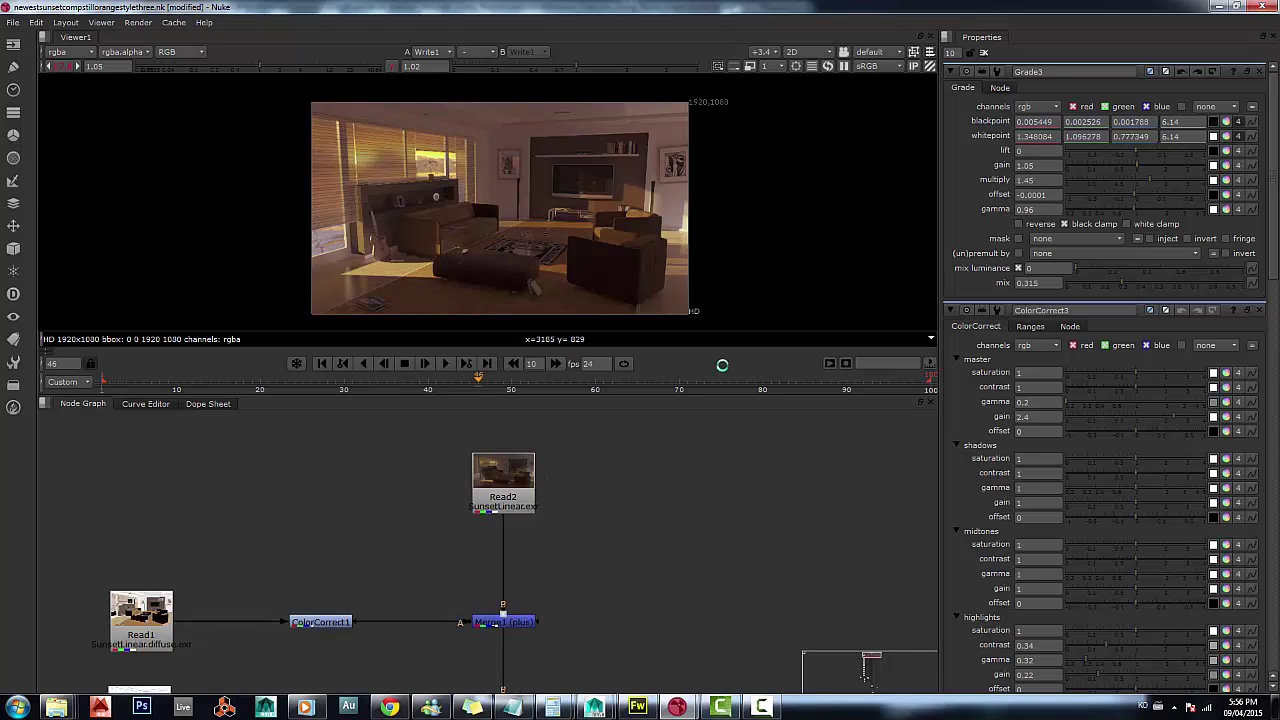
scroll(656, 530, down, 1)
middle_drag(671, 468, 654, 583)
scroll(656, 530, up, 3)
scroll(605, 530, up, 2)
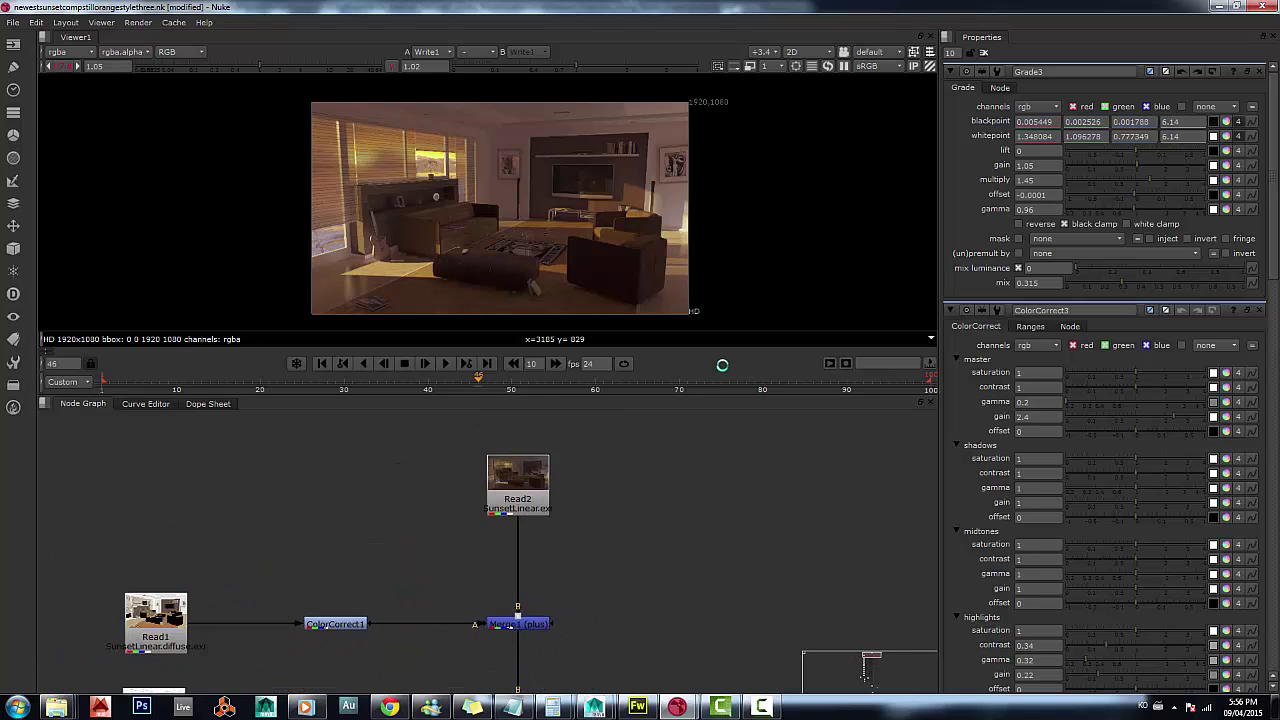
middle_drag(605, 530, 602, 436)
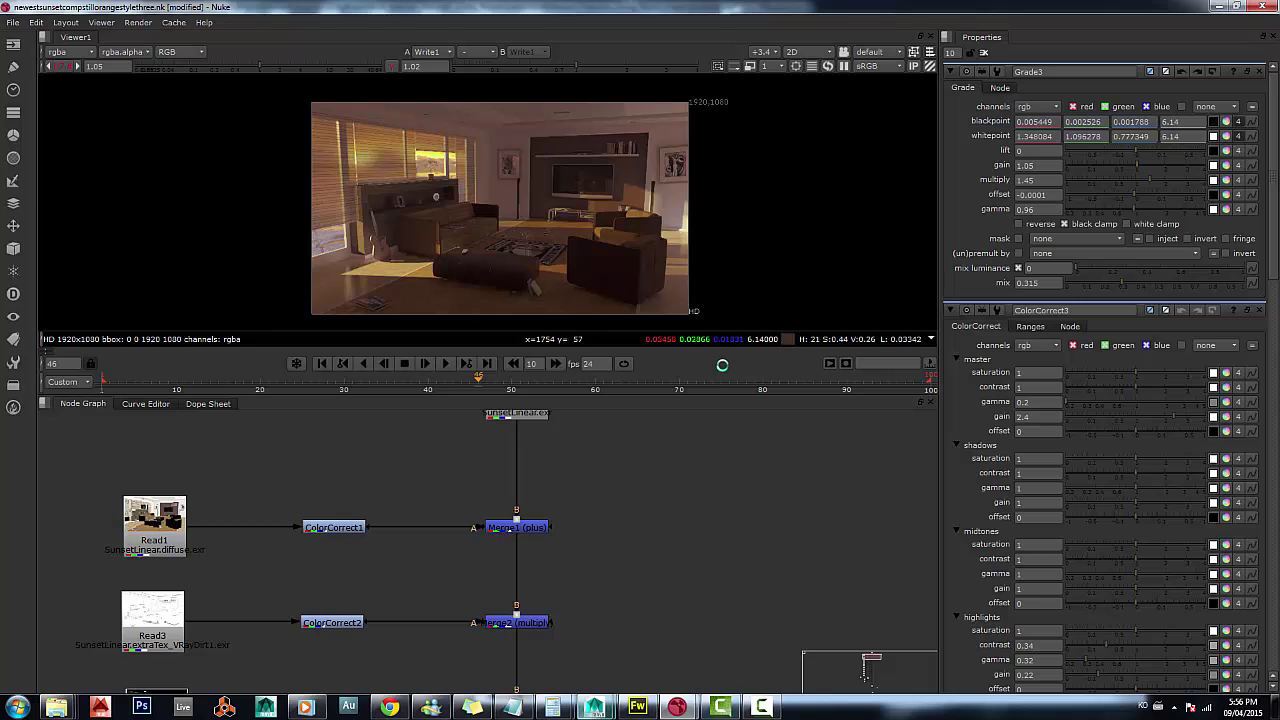
Step: Switch back and forth between the Maya living room scene and the enlarged Nuke composite to compare them
mouse_move(594, 707)
click(675, 630)
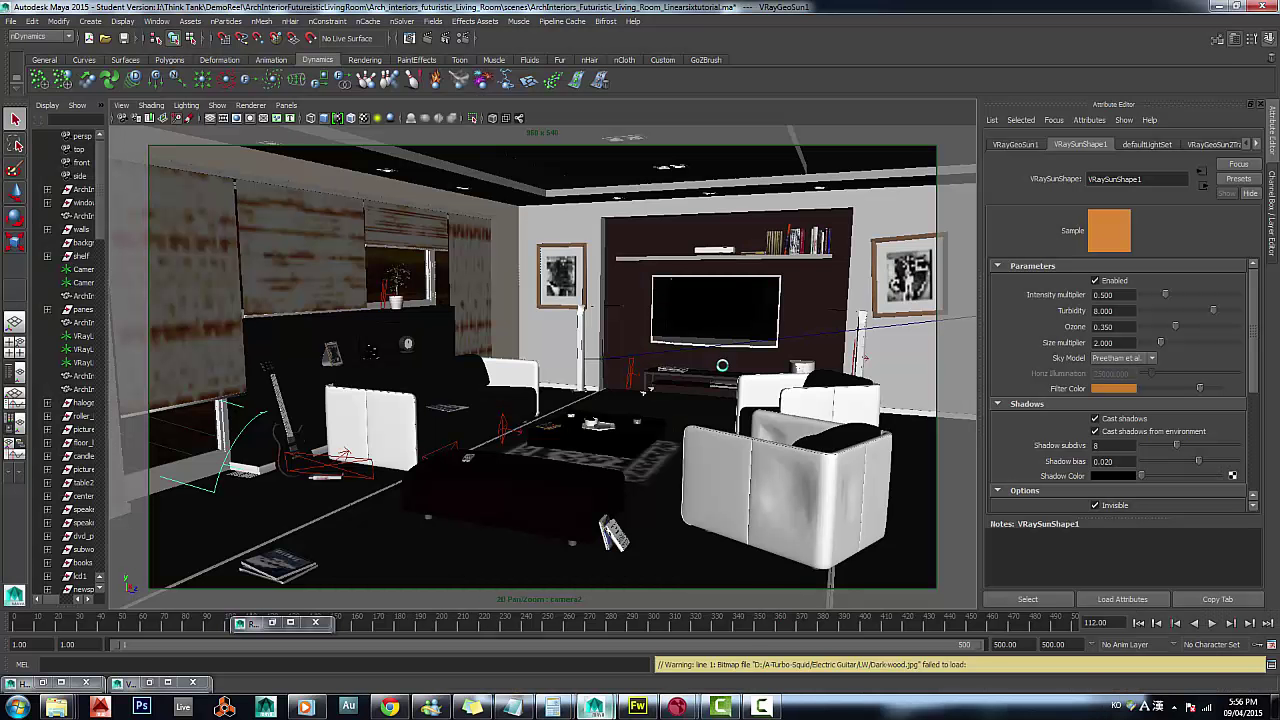
mouse_move(594, 707)
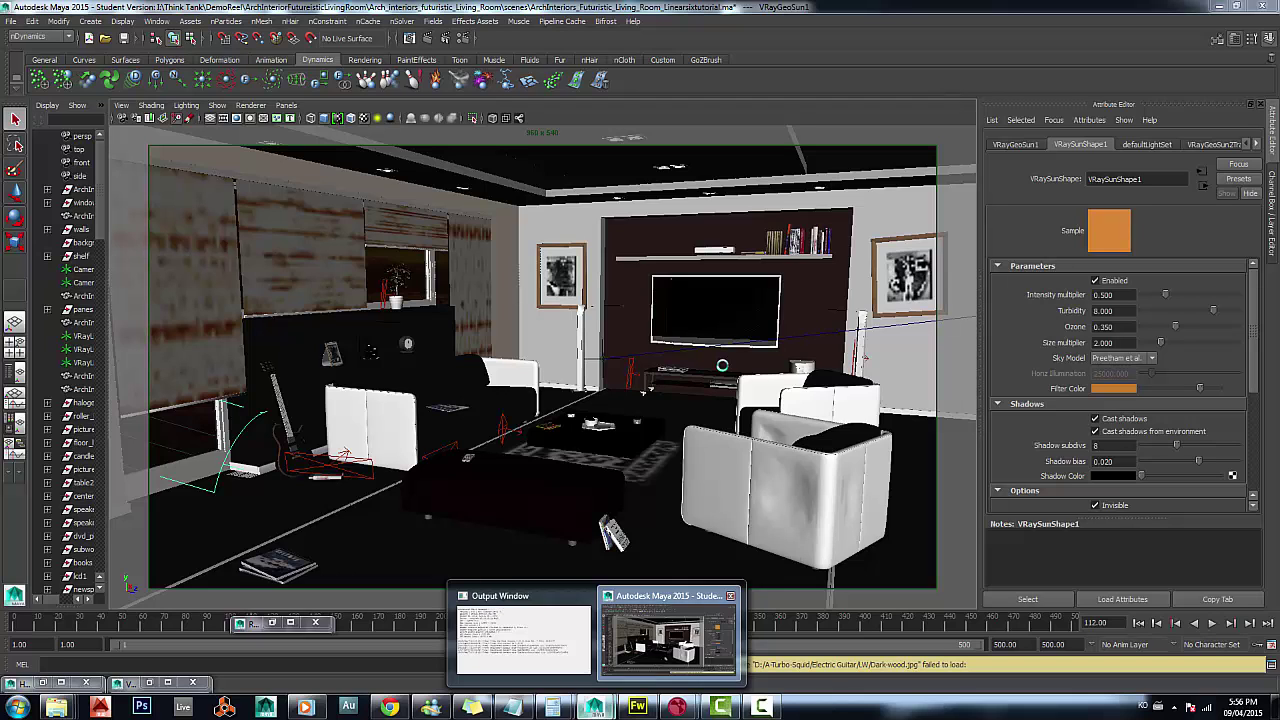
click(753, 640)
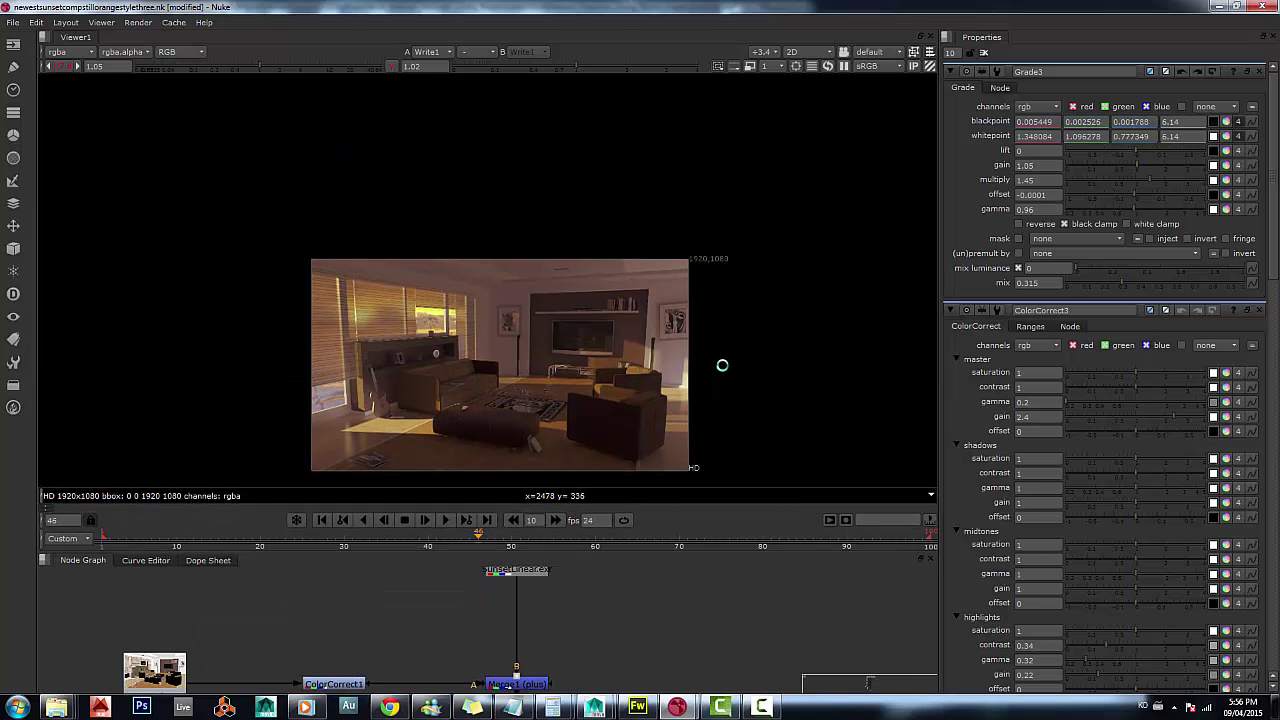
scroll(722, 365, up, 3)
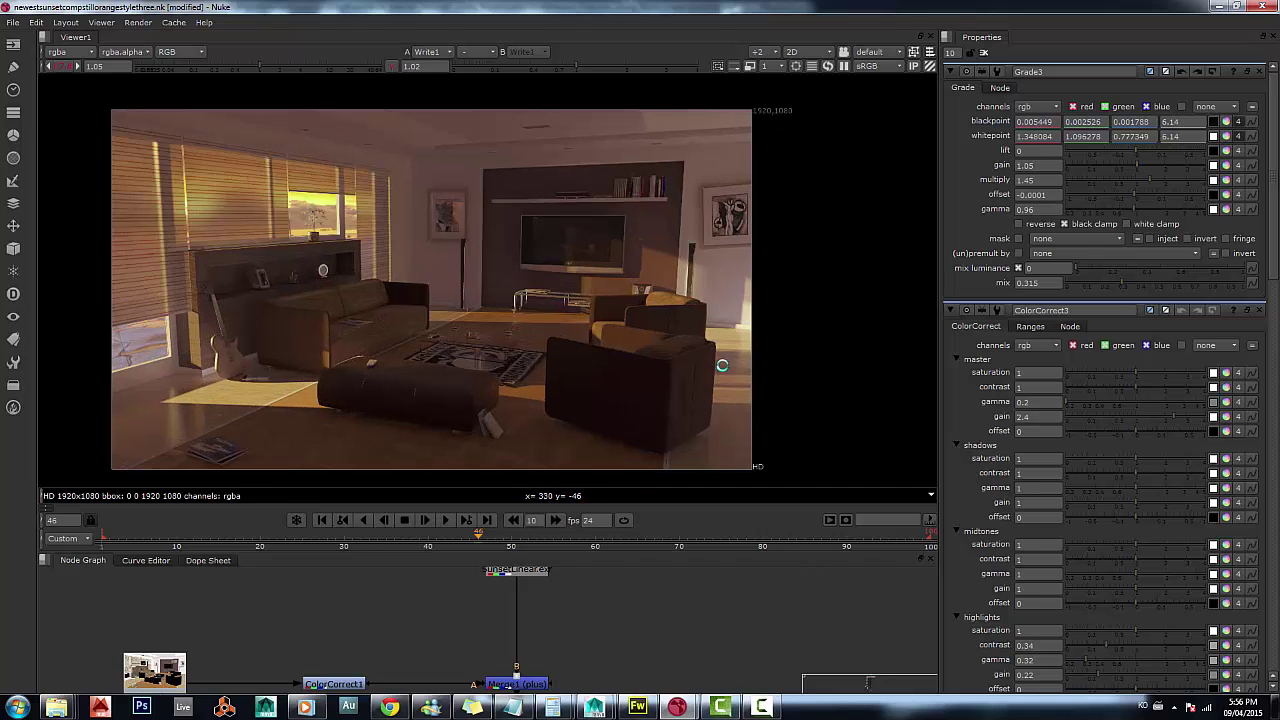
click(665, 635)
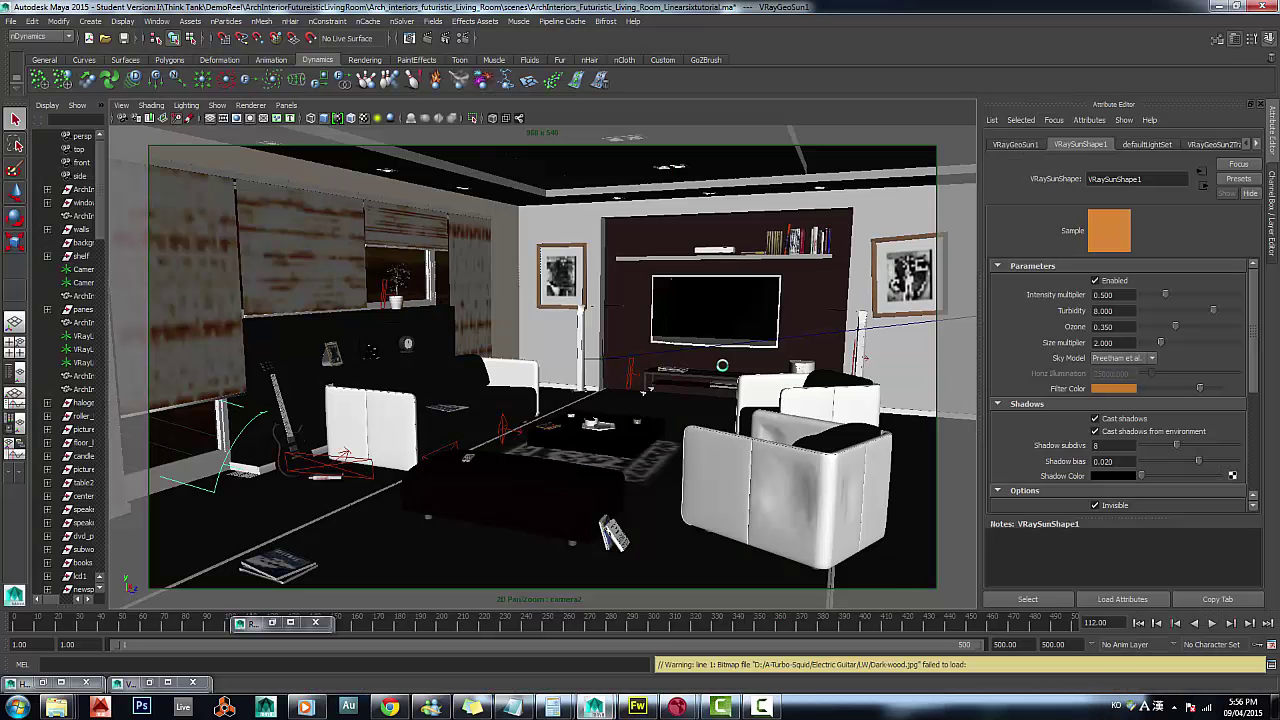
mouse_move(677, 707)
click(750, 635)
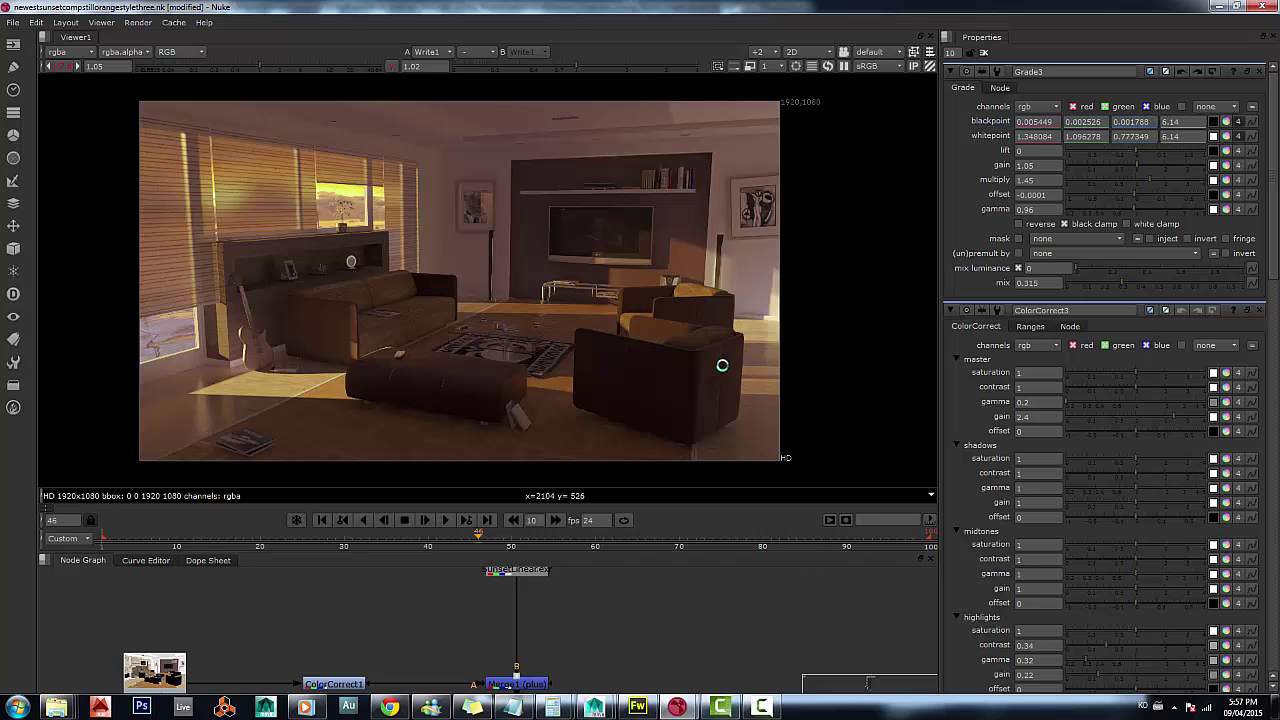
Step: Examine the TV wall, glass table and armchairs of the composite up close, then the whole image
scroll(722, 365, up, 4)
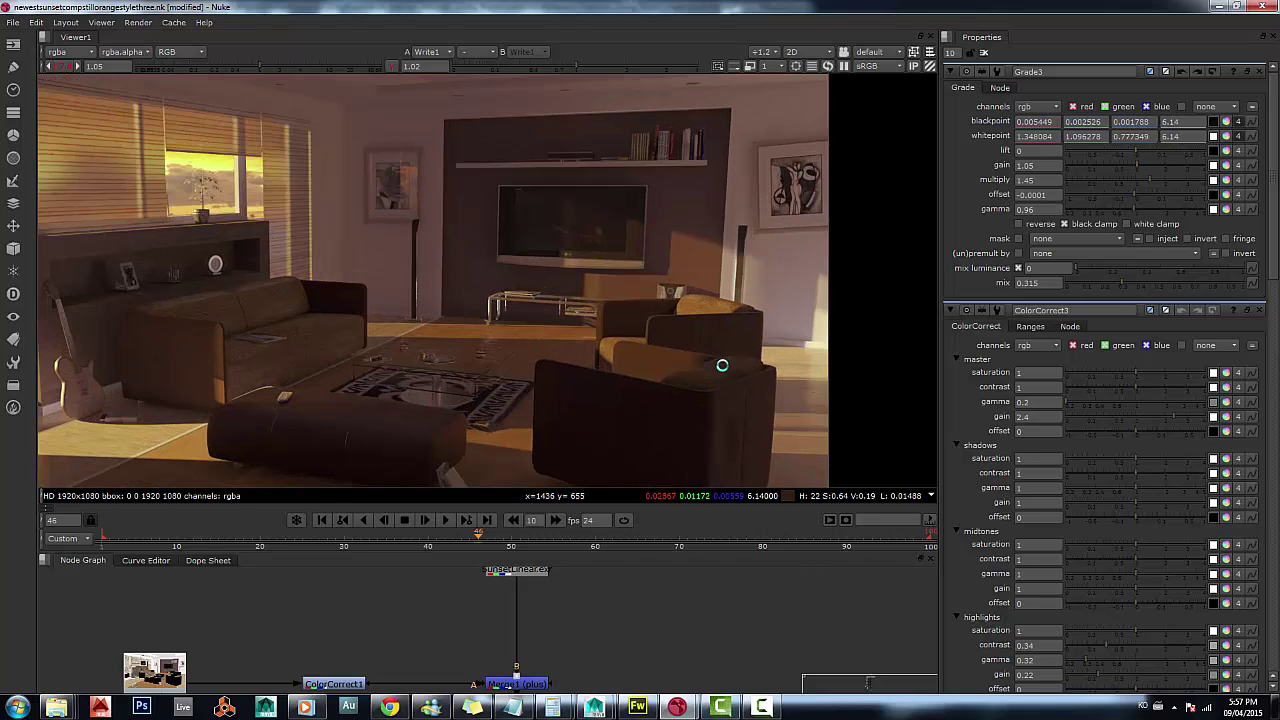
scroll(722, 365, up, 1)
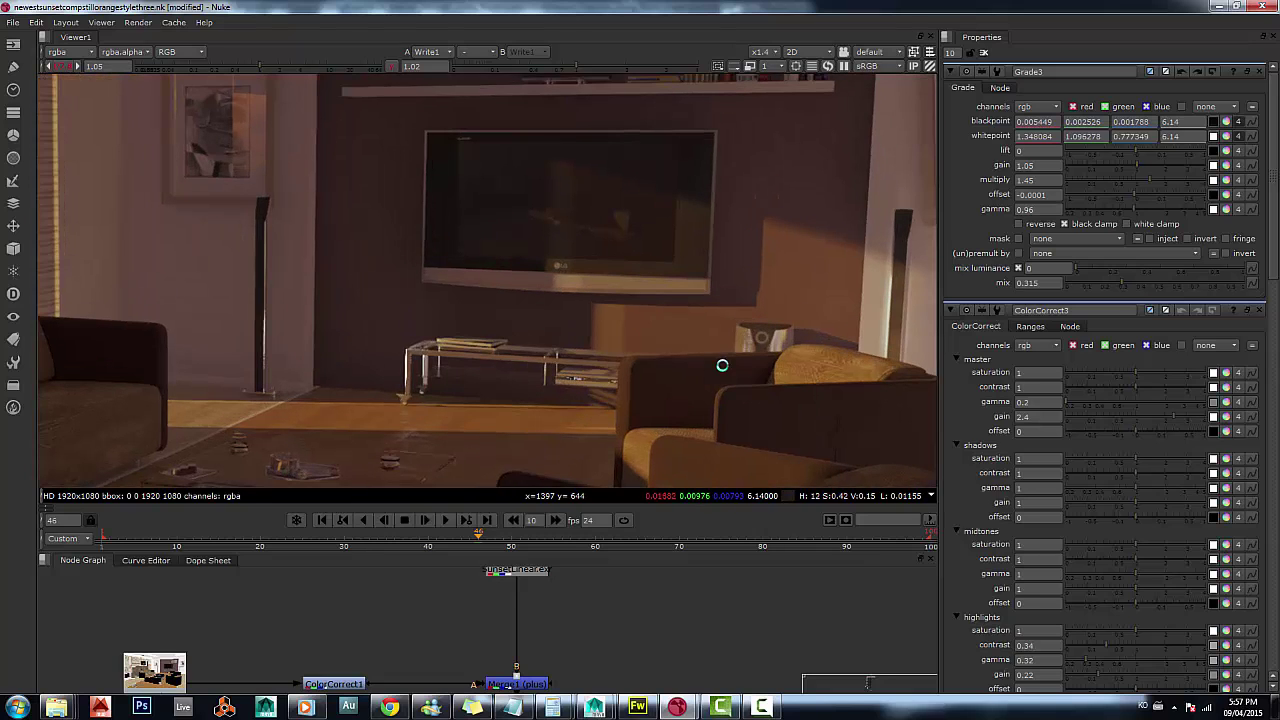
scroll(722, 365, down, 1)
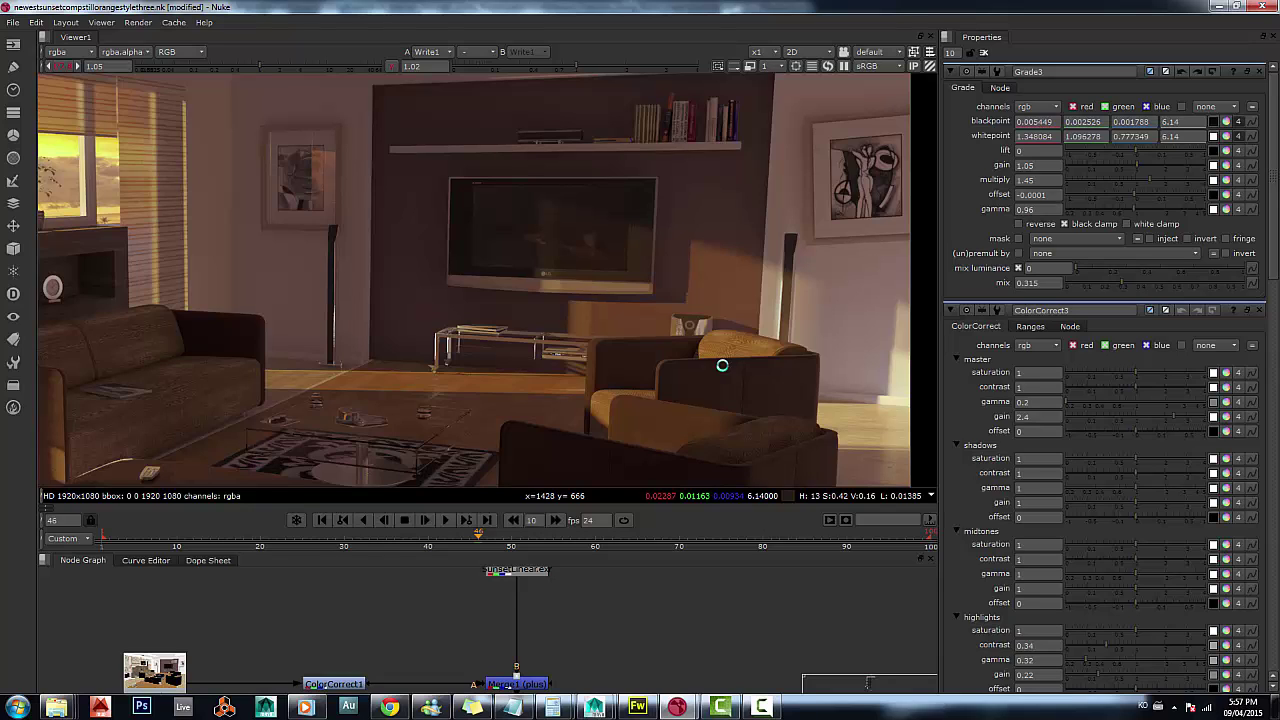
scroll(722, 365, down, 3)
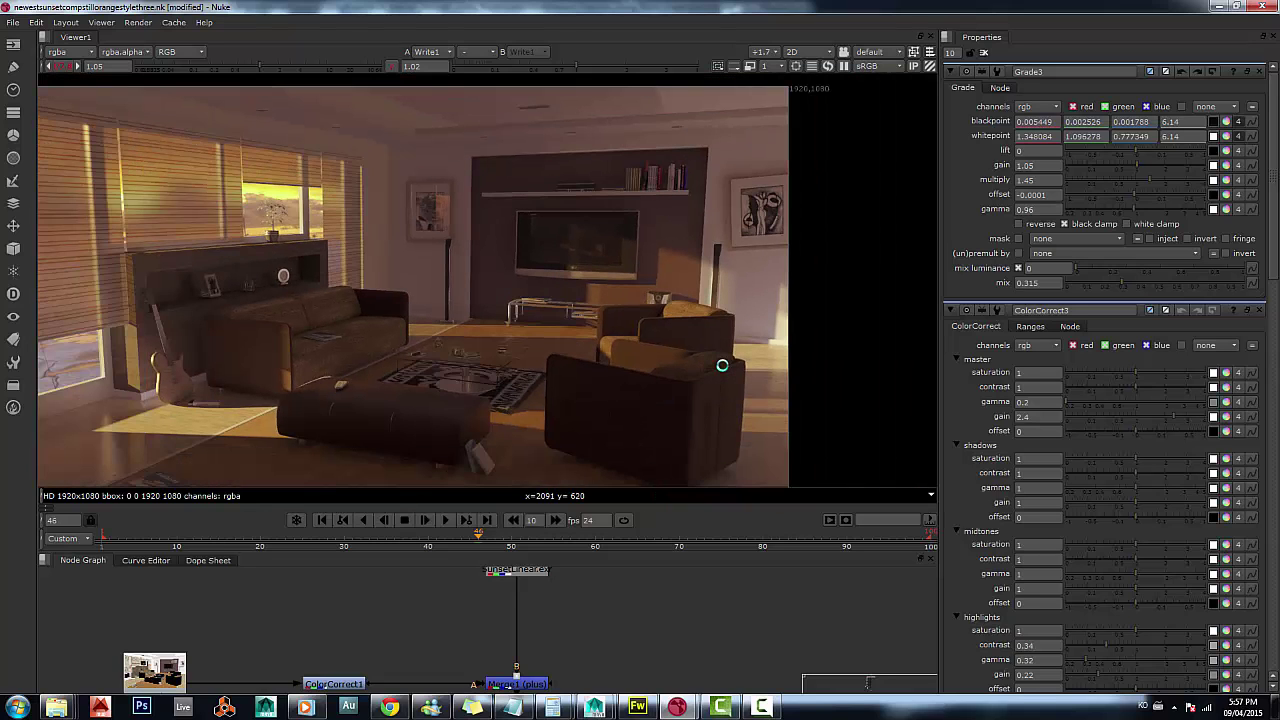
scroll(722, 365, down, 2)
scroll(722, 365, up, 1)
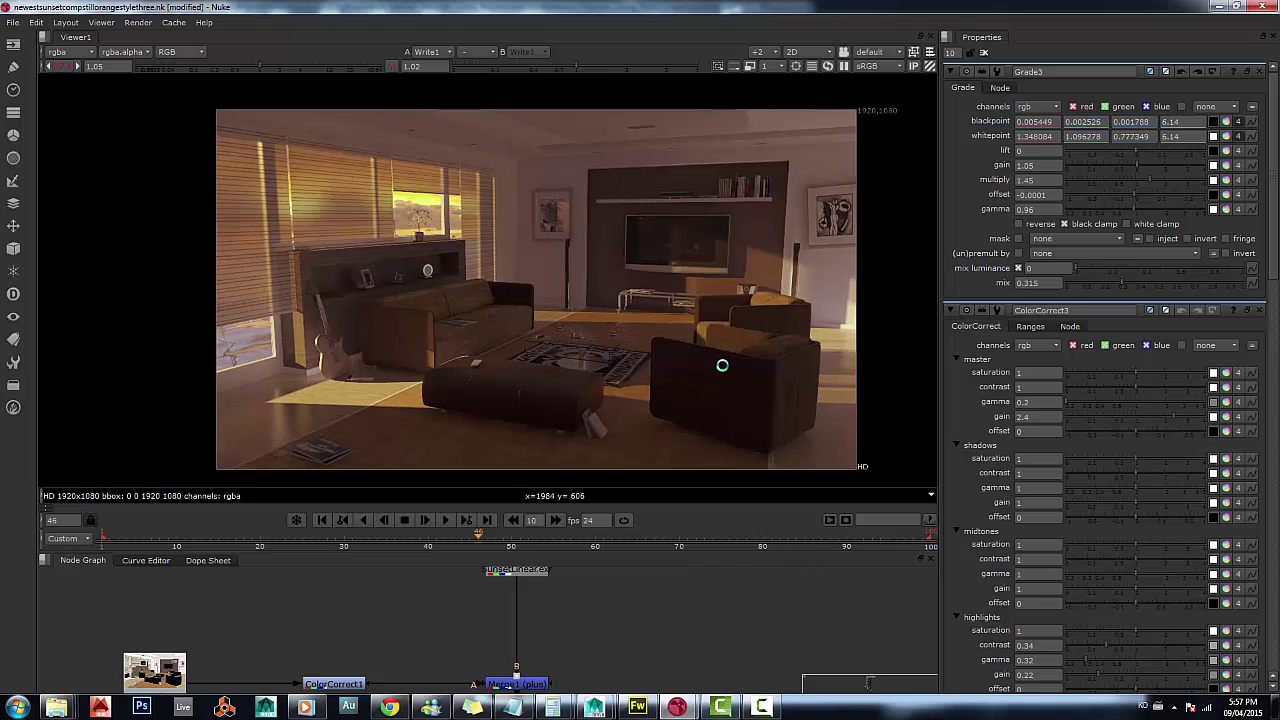
Step: Examine the sunlit window, blinds, sofa and guitar area of the composite up close
scroll(722, 365, up, 3)
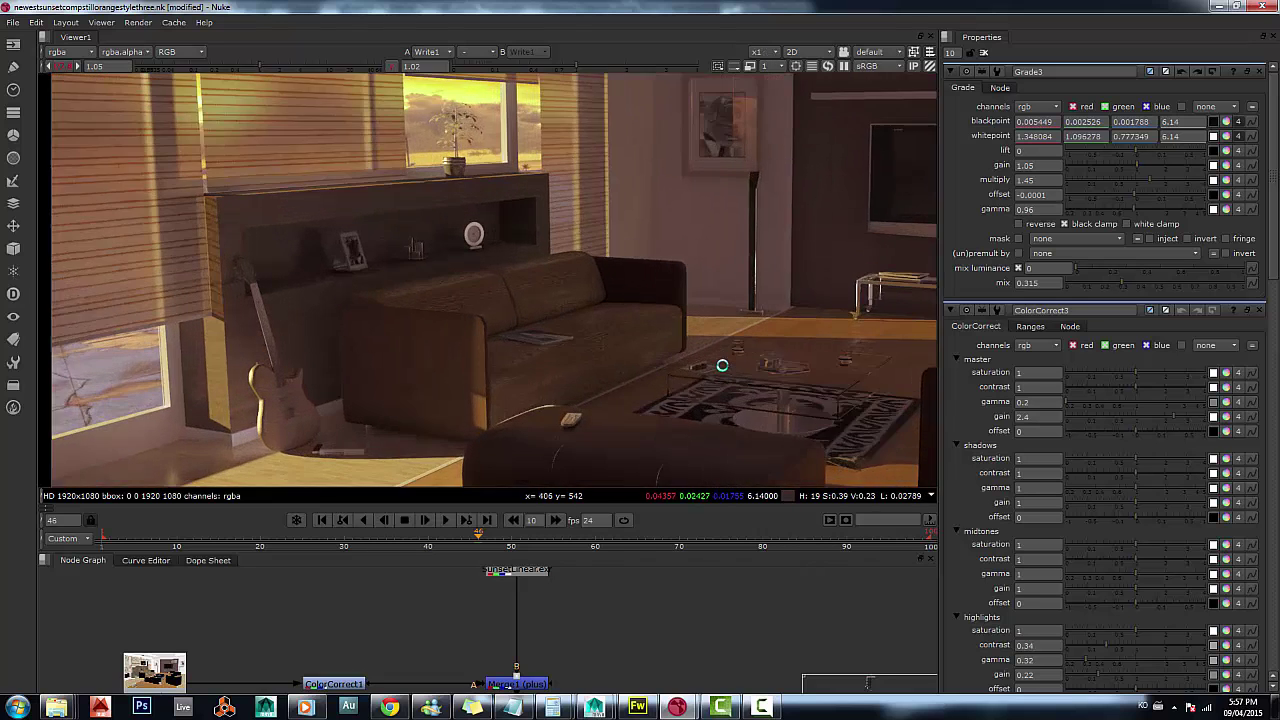
scroll(722, 365, down, 1)
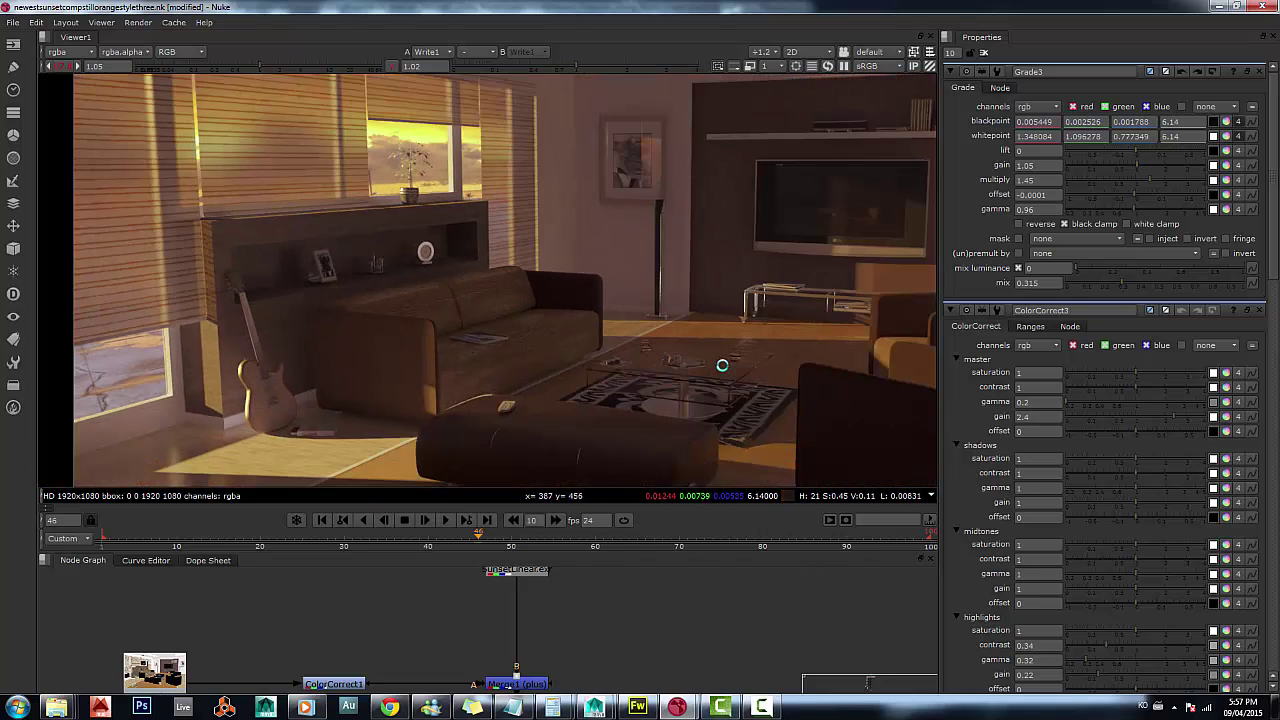
scroll(722, 365, down, 2)
scroll(722, 365, down, 1)
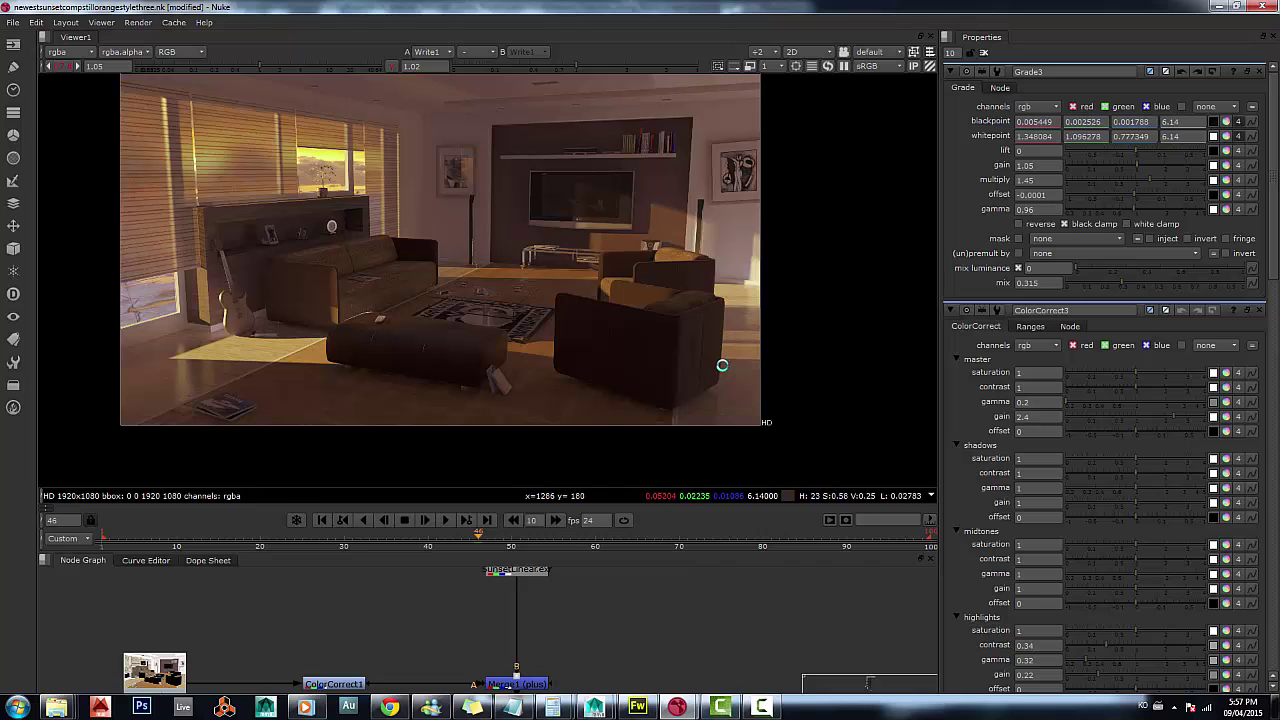
Step: Frame the full sunset composite in the viewer and switch to Camtasia Studio
scroll(722, 365, down, 1)
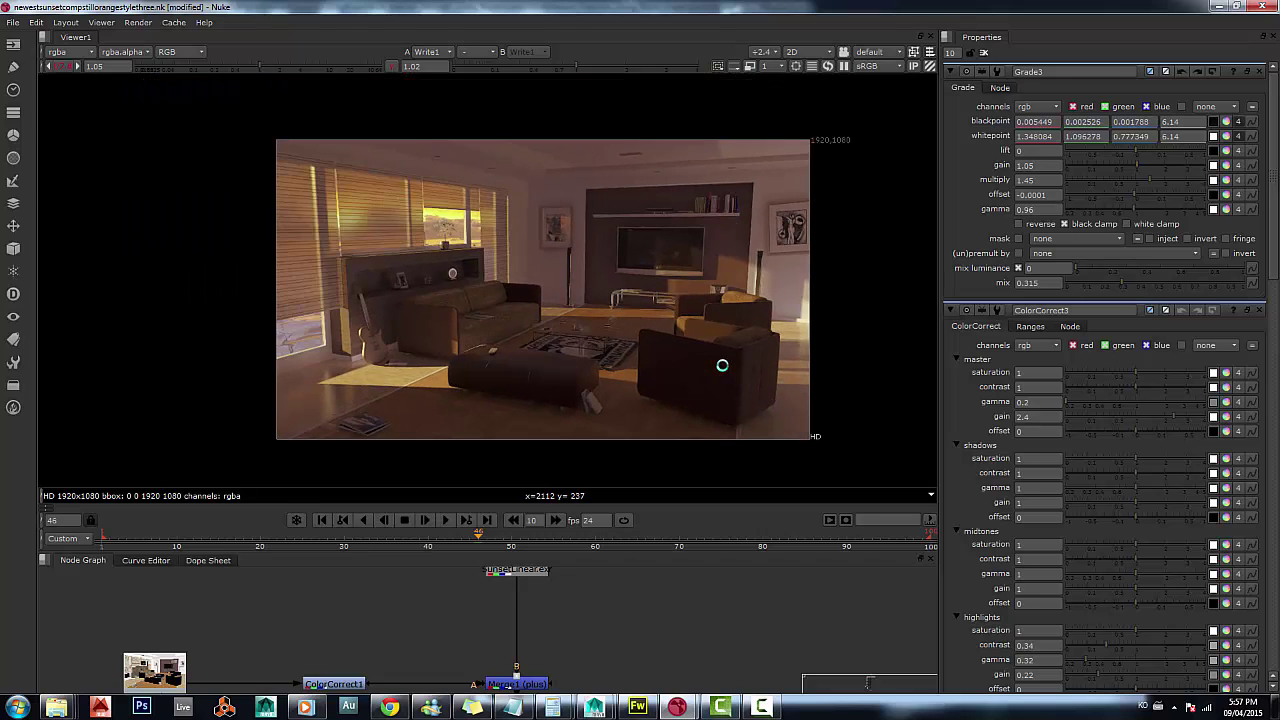
middle_drag(722, 365, 665, 356)
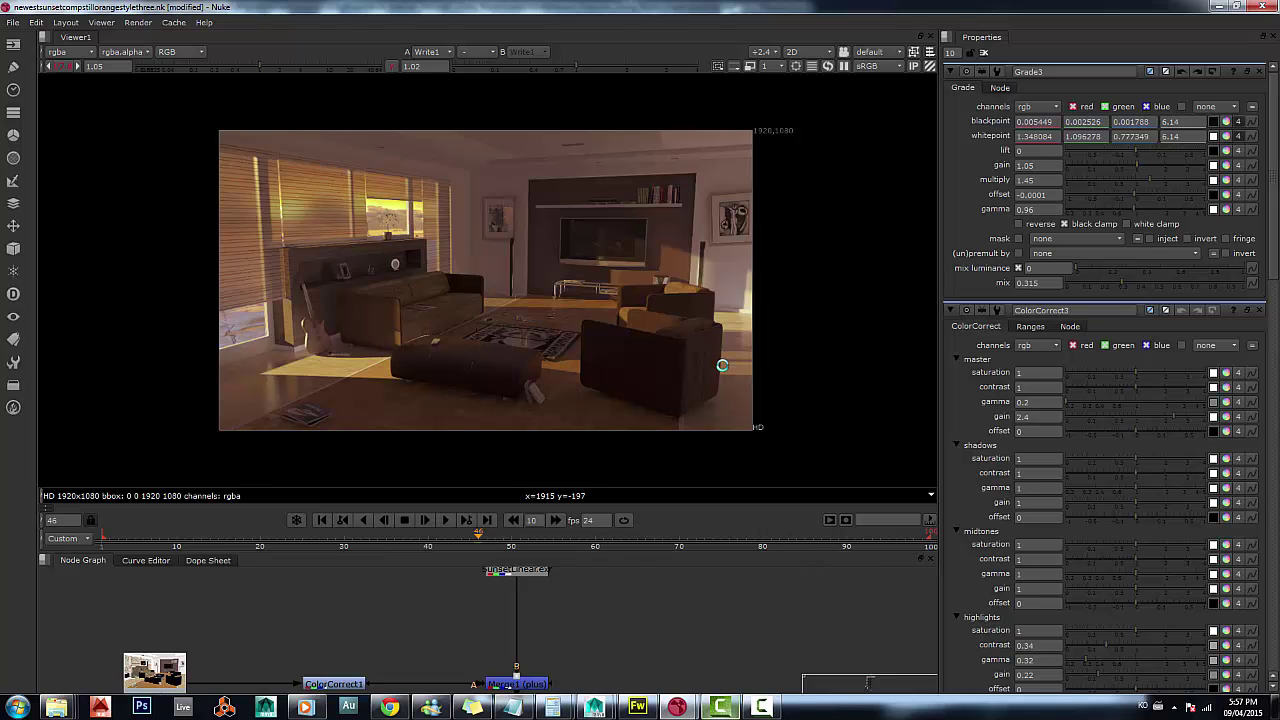
click(720, 707)
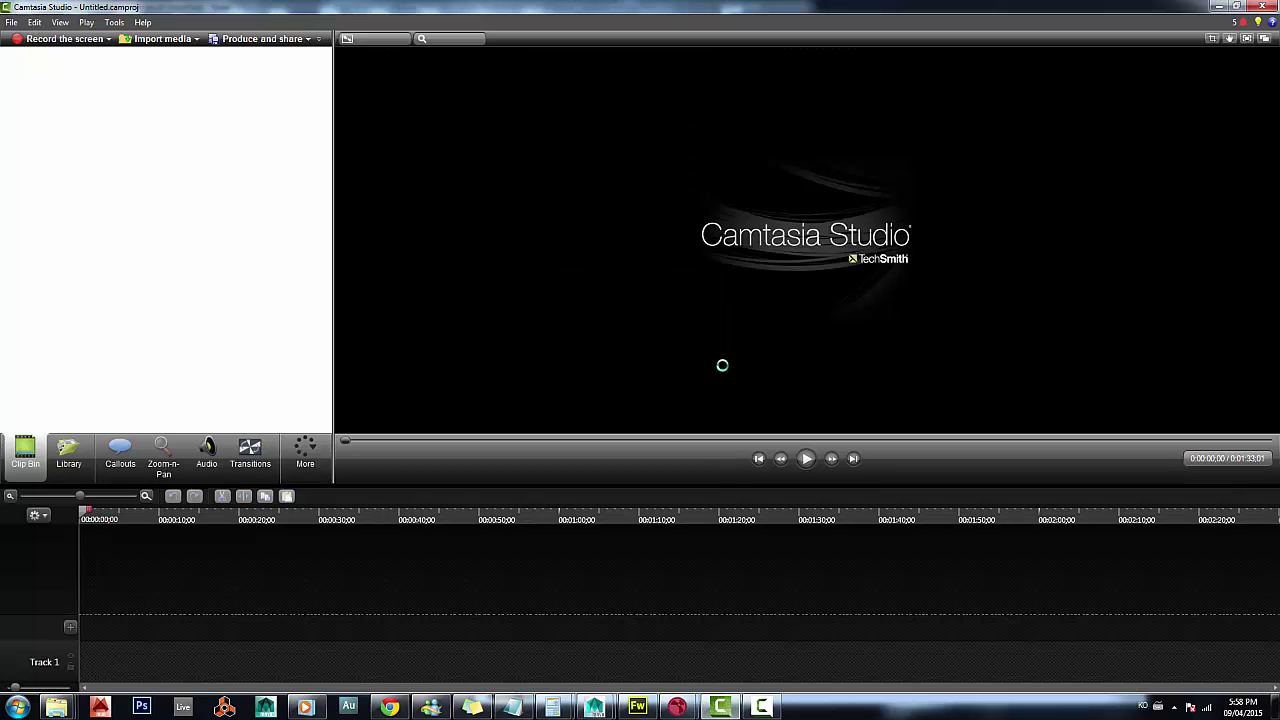